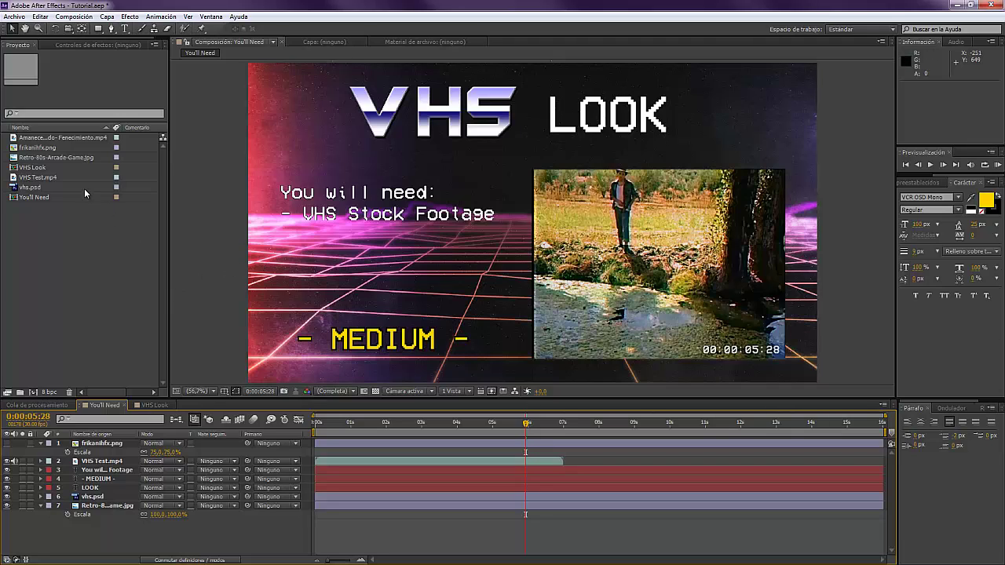
Open the VHS Look composition and add a new adjustment layer above the footage.
{"action": "left_click", "coordinate": [16, 138]}
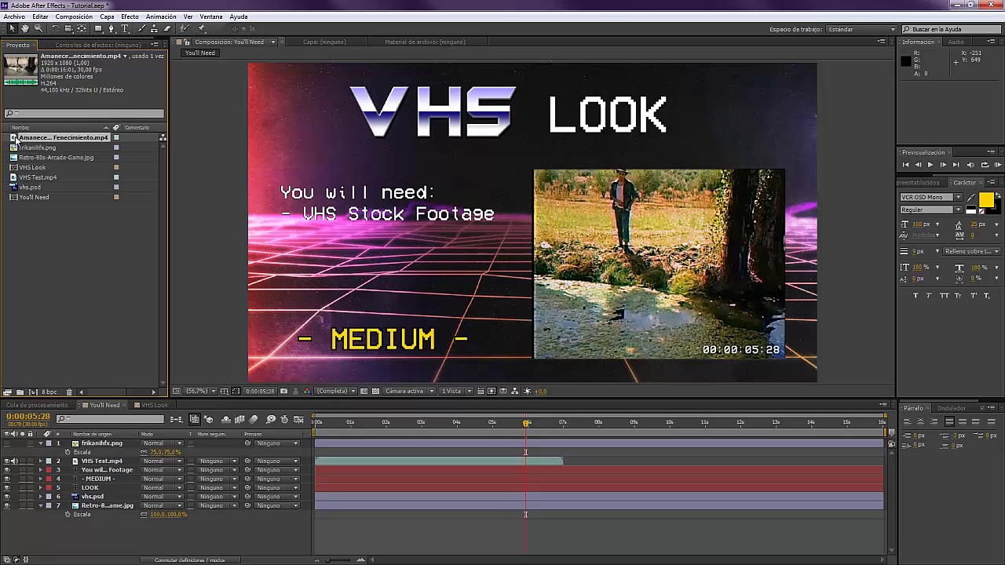
{"action": "left_click", "coordinate": [155, 407]}
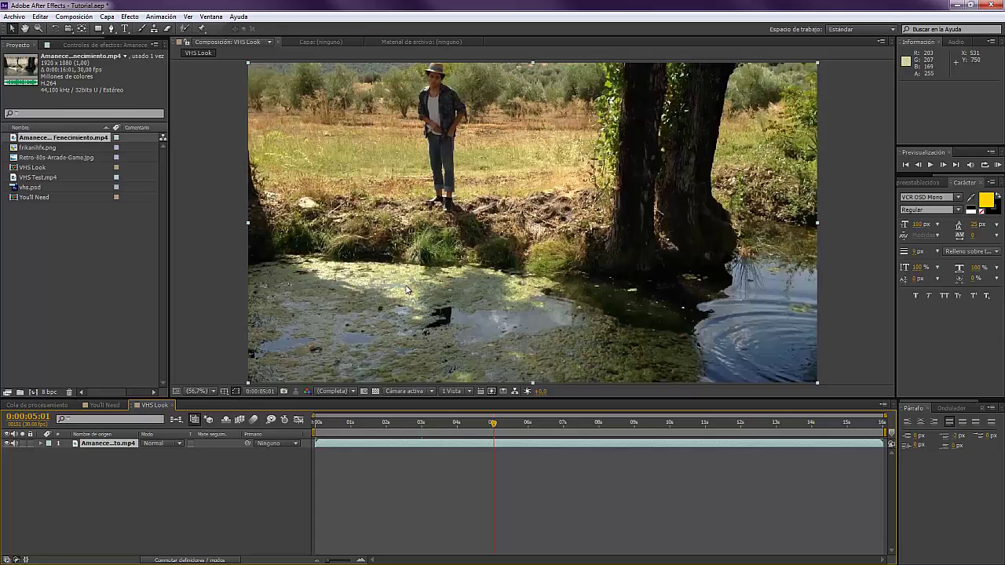
{"action": "left_click", "coordinate": [107, 16]}
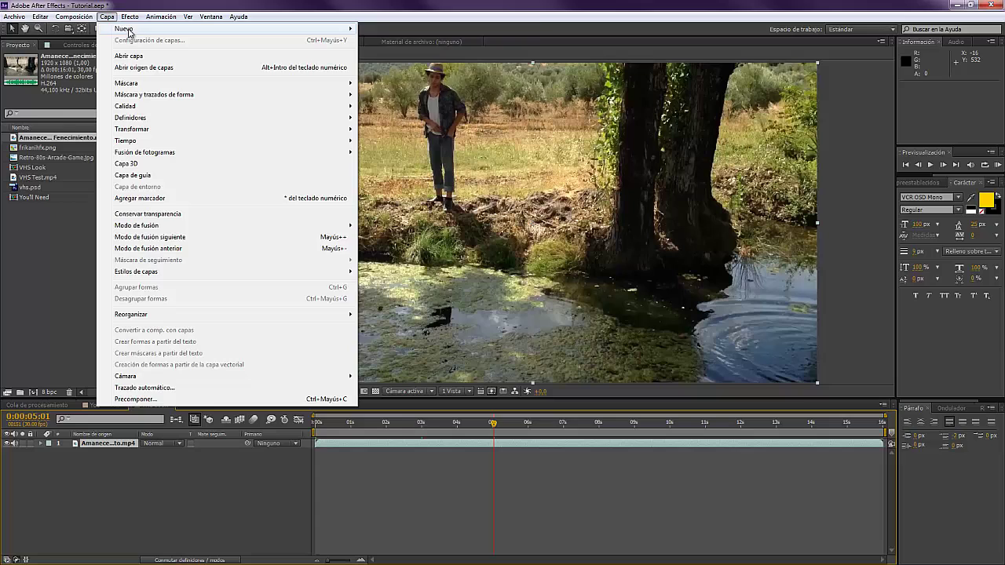
{"action": "mouse_move", "coordinate": [129, 31]}
{"action": "left_click", "coordinate": [428, 96]}
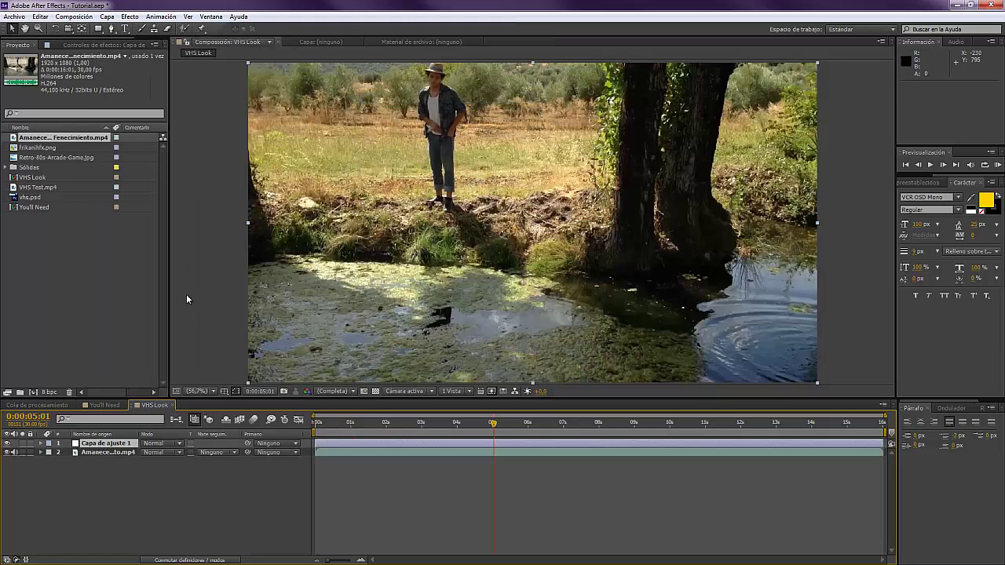
Find the Brillo y contraste effect by searching "contras" and apply it twice to the adjustment layer.
{"action": "left_click", "coordinate": [921, 182]}
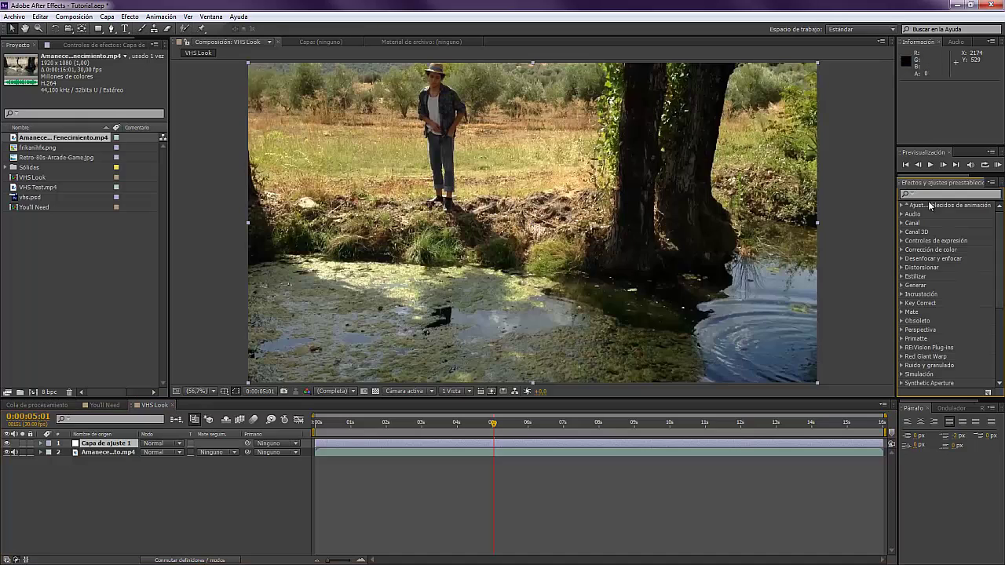
{"action": "left_click", "coordinate": [929, 194]}
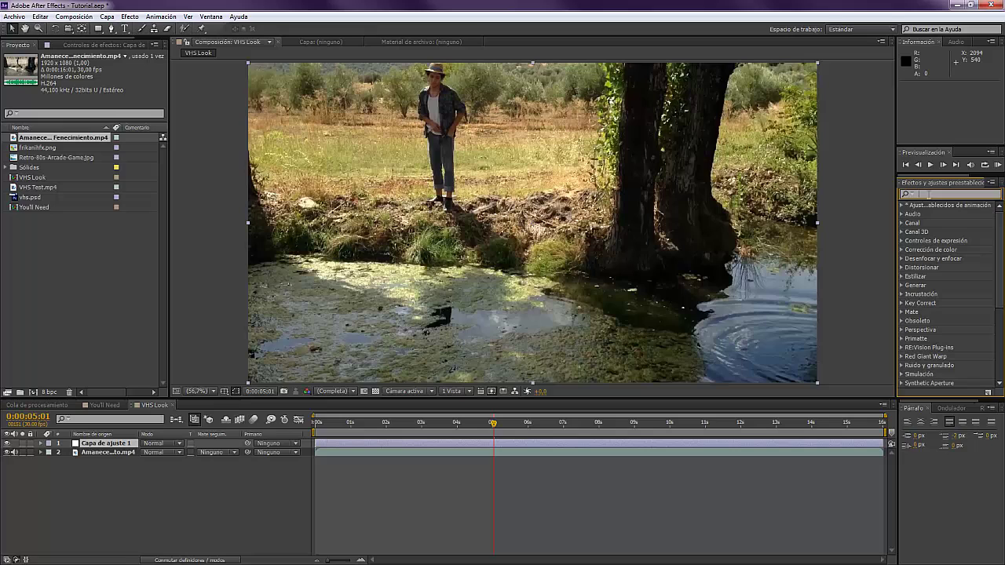
{"action": "type", "text": "contras"}
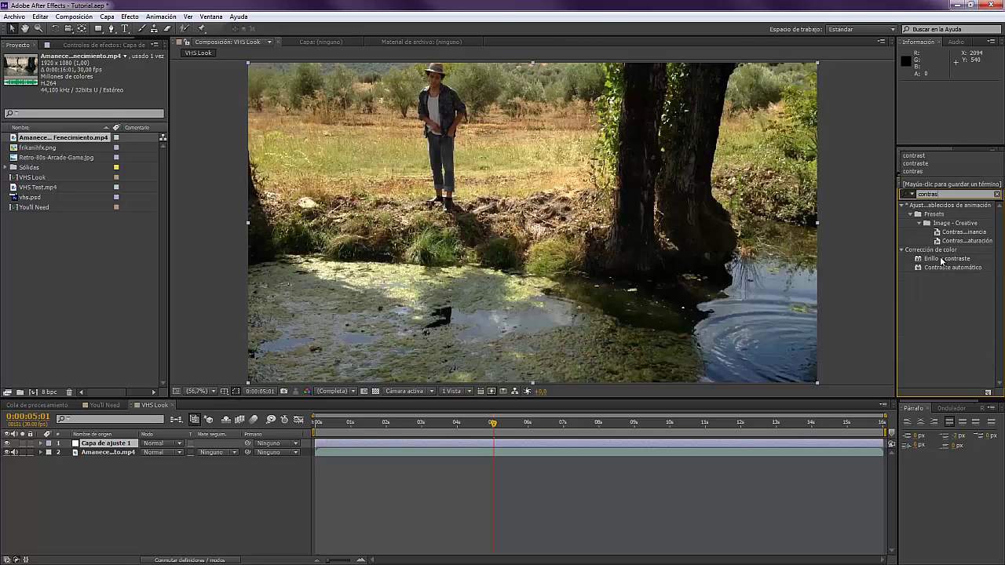
{"action": "left_click", "coordinate": [954, 260]}
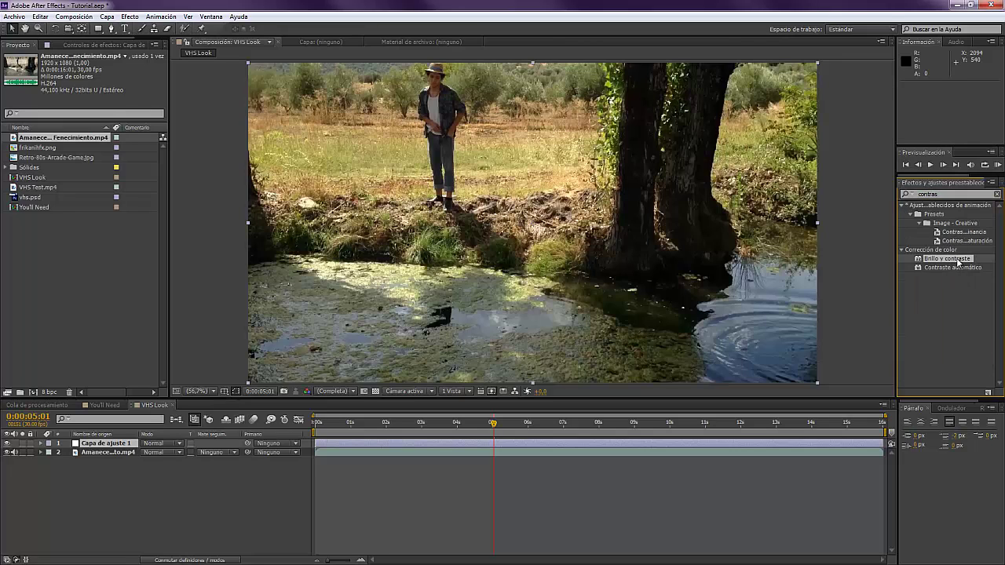
{"action": "left_click_drag", "start_coordinate": [960, 262], "coordinate": [346, 444]}
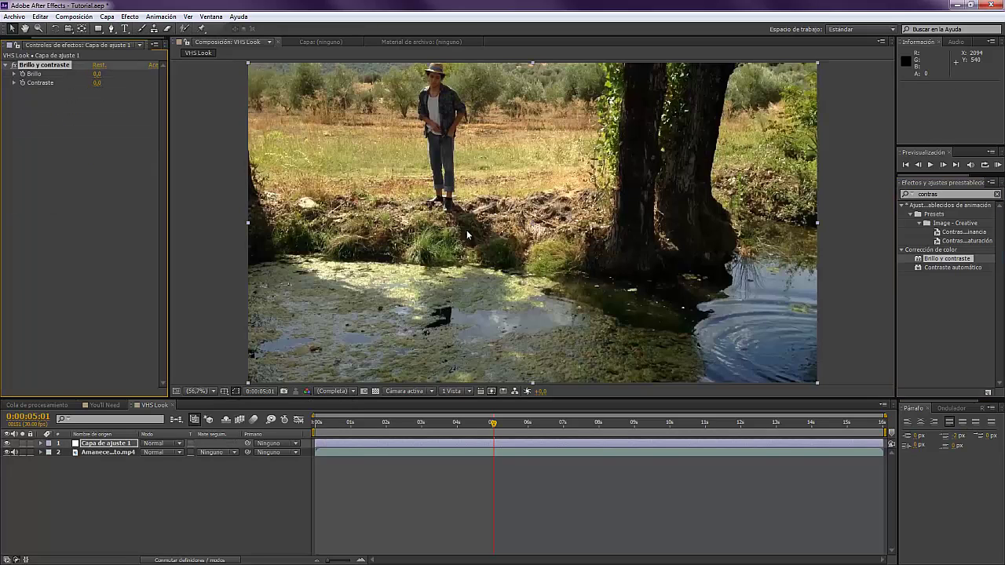
{"action": "left_click_drag", "start_coordinate": [956, 263], "coordinate": [97, 268]}
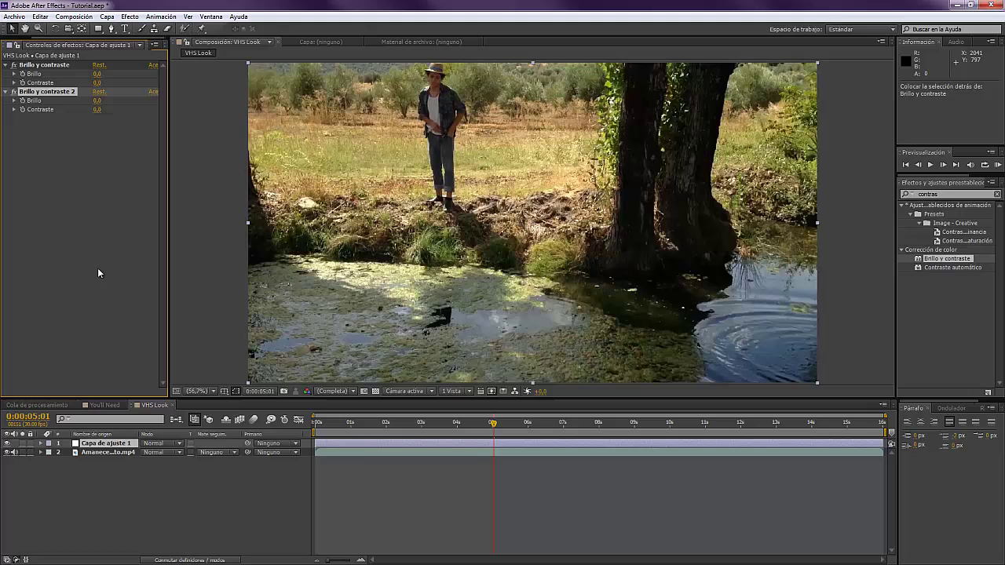
Set Contraste to 20 in the first Brillo y contraste effect and to -15 in the second.
{"action": "left_click", "coordinate": [98, 82]}
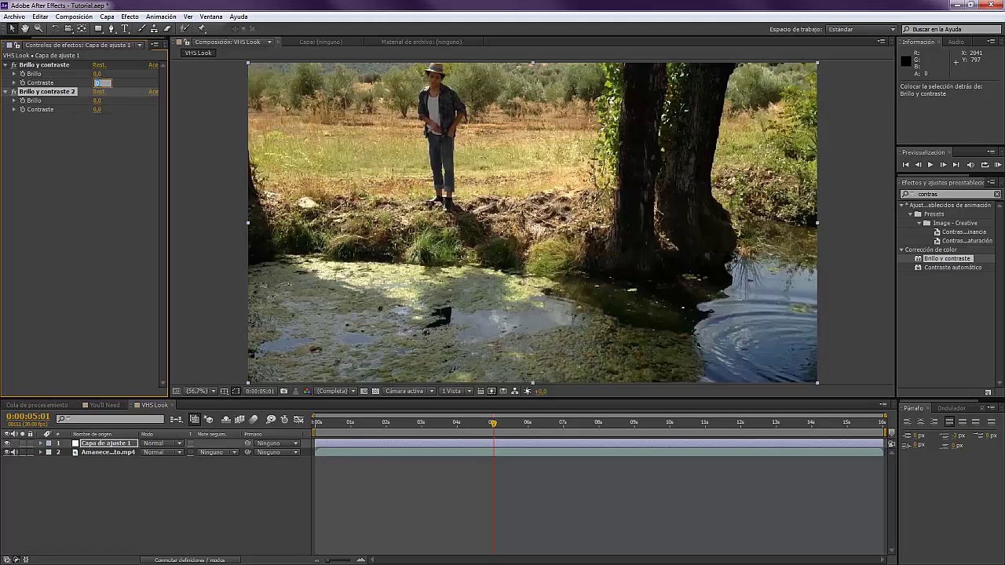
{"action": "type", "text": "20"}
{"action": "key", "text": "Return"}
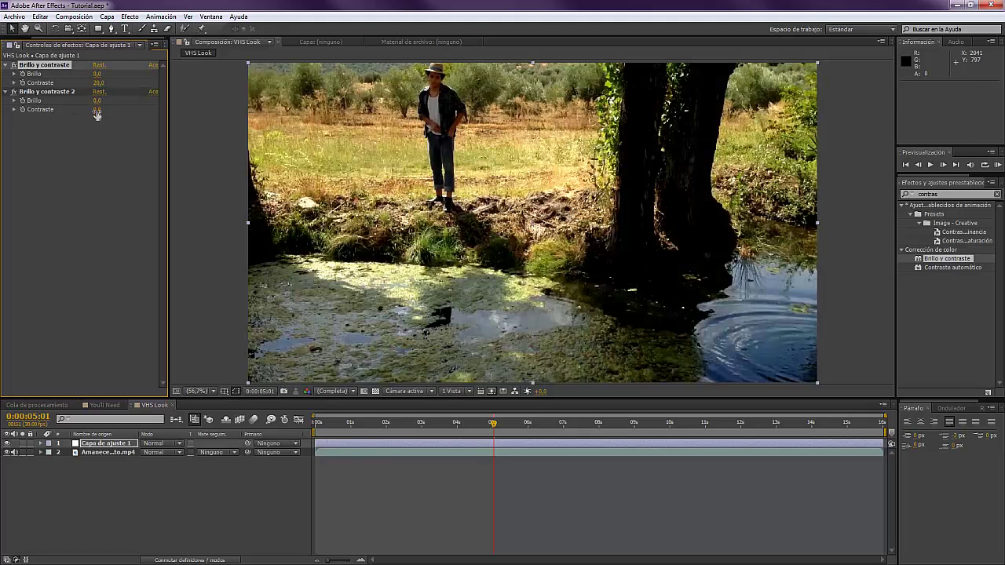
{"action": "left_click", "coordinate": [97, 110]}
{"action": "type", "text": "-15"}
{"action": "key", "text": "Return"}
{"action": "left_click", "coordinate": [96, 188]}
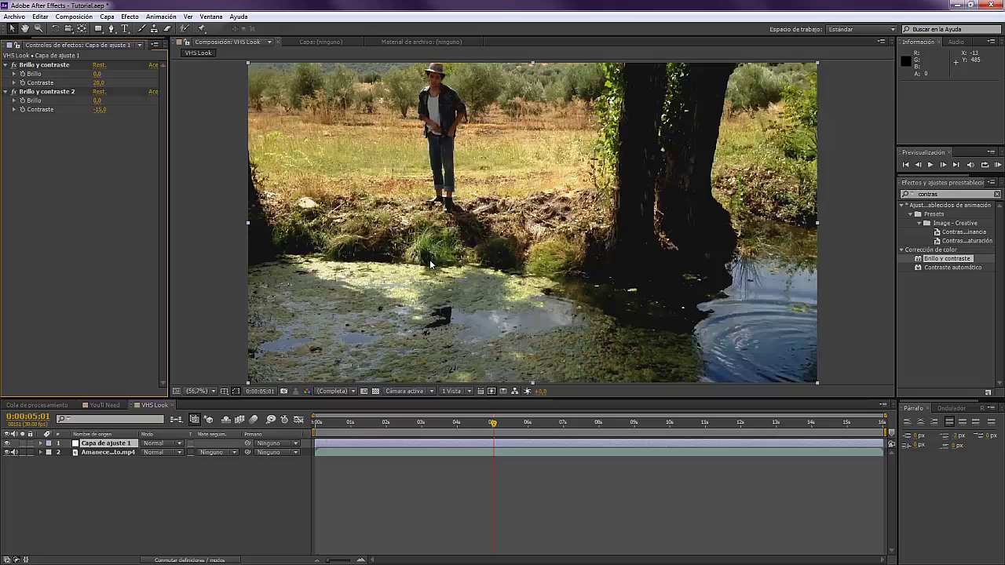
Examine the dark tree trunks up close, comparing the image with and without the adjustment layer.
{"action": "left_click_drag", "start_coordinate": [533, 281], "coordinate": [502, 272]}
{"action": "scroll", "coordinate": [664, 260], "scroll_direction": "up", "scroll_amount": 1}
{"action": "left_click_drag", "start_coordinate": [664, 260], "coordinate": [431, 212]}
{"action": "scroll", "coordinate": [431, 217], "scroll_direction": "up", "scroll_amount": 2}
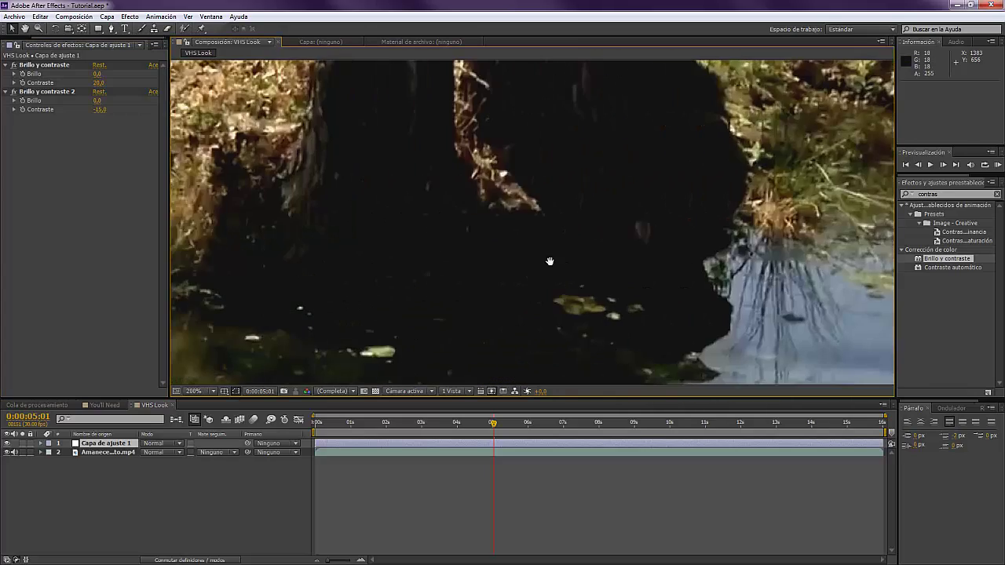
{"action": "left_click", "coordinate": [8, 444]}
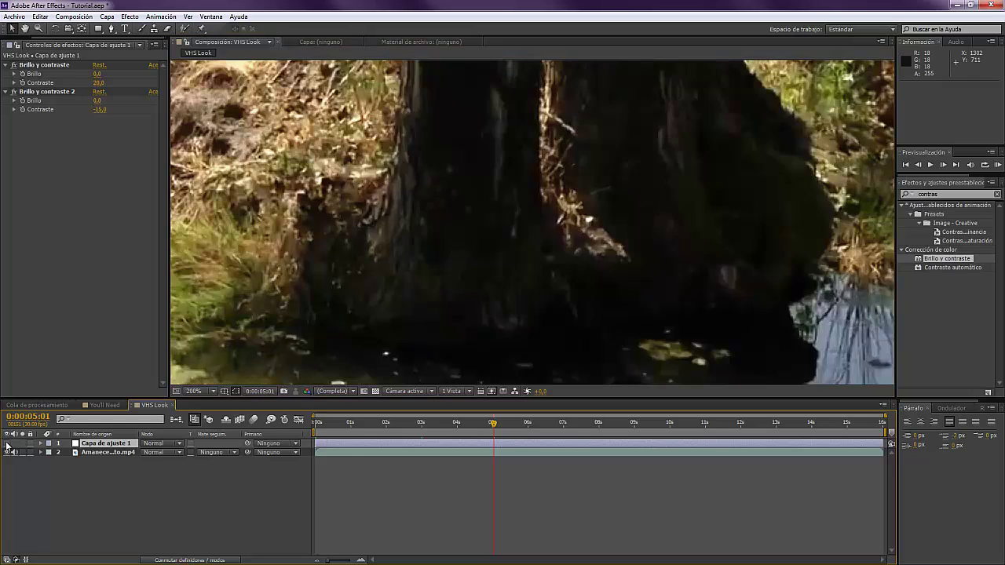
{"action": "left_click", "coordinate": [8, 444]}
{"action": "left_click", "coordinate": [8, 444]}
{"action": "left_click", "coordinate": [8, 444]}
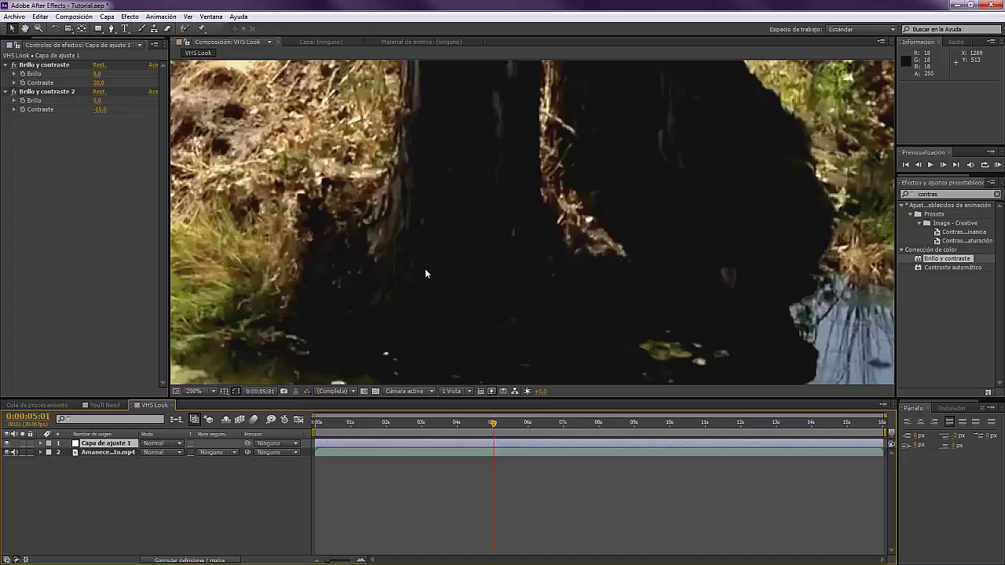
{"action": "left_click", "coordinate": [7, 443]}
{"action": "left_click", "coordinate": [7, 443]}
{"action": "scroll", "coordinate": [466, 267], "scroll_direction": "down", "scroll_amount": 4}
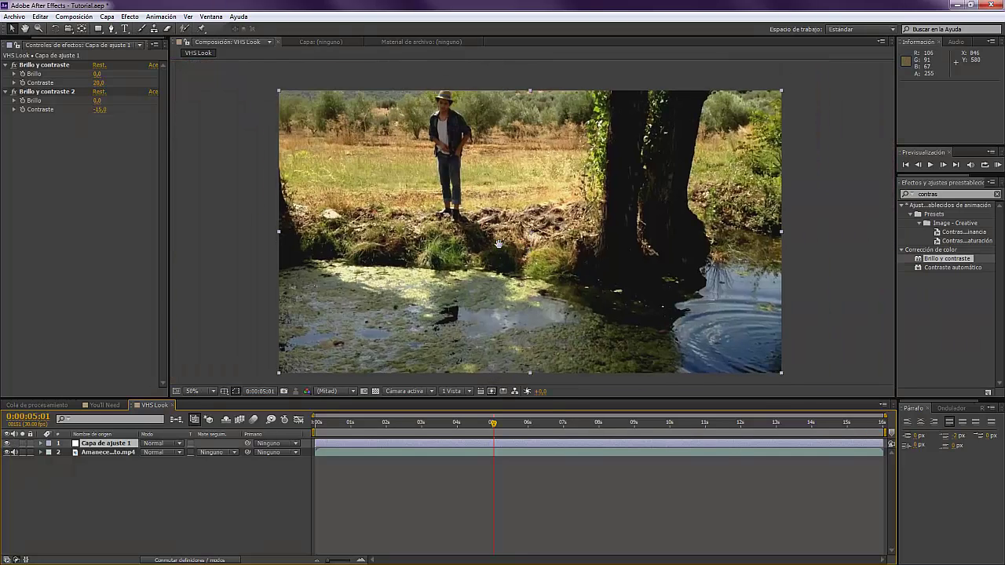
Precompose the adjustment layer and the footage layer together into a new composition named "effects".
{"action": "left_click", "coordinate": [120, 453]}
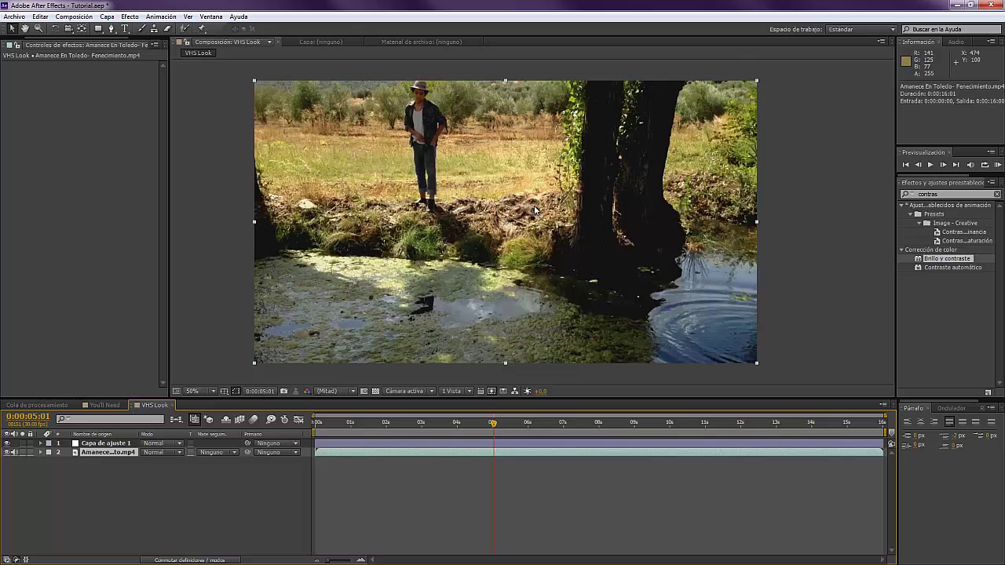
{"action": "left_click", "coordinate": [99, 444], "text": "shift"}
{"action": "right_click", "coordinate": [99, 444]}
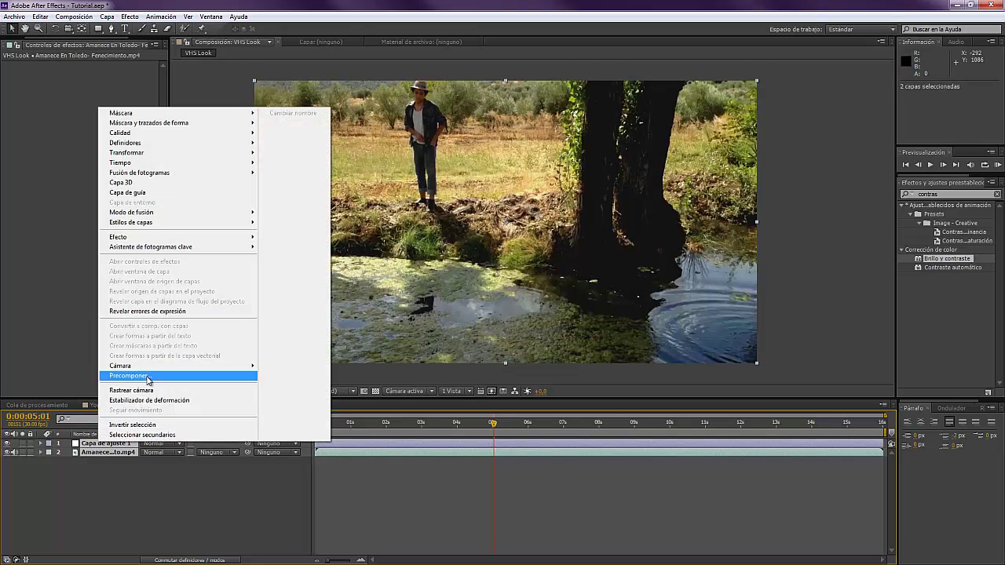
{"action": "left_click", "coordinate": [228, 375]}
{"action": "type", "text": "effects"}
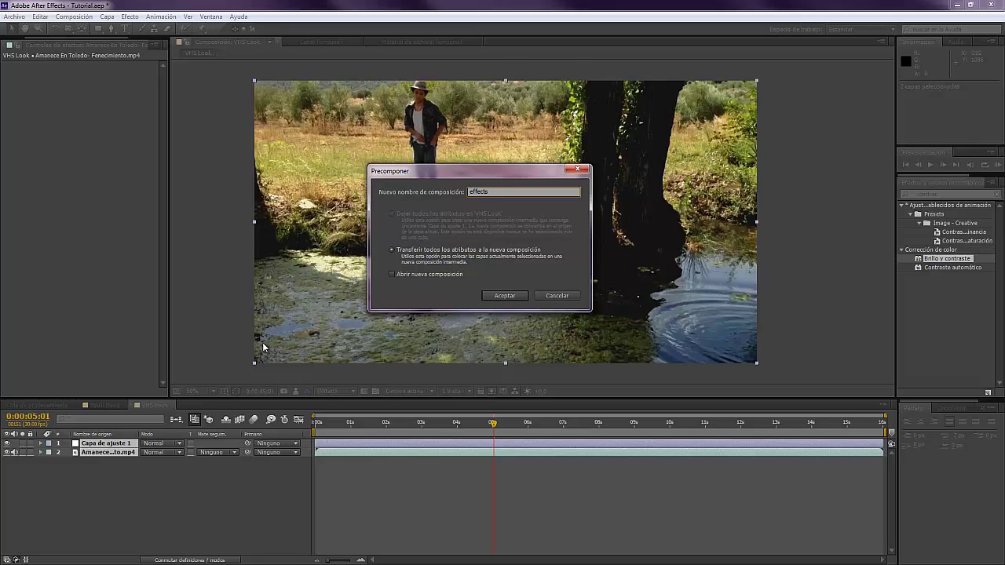
{"action": "key", "text": "Return"}
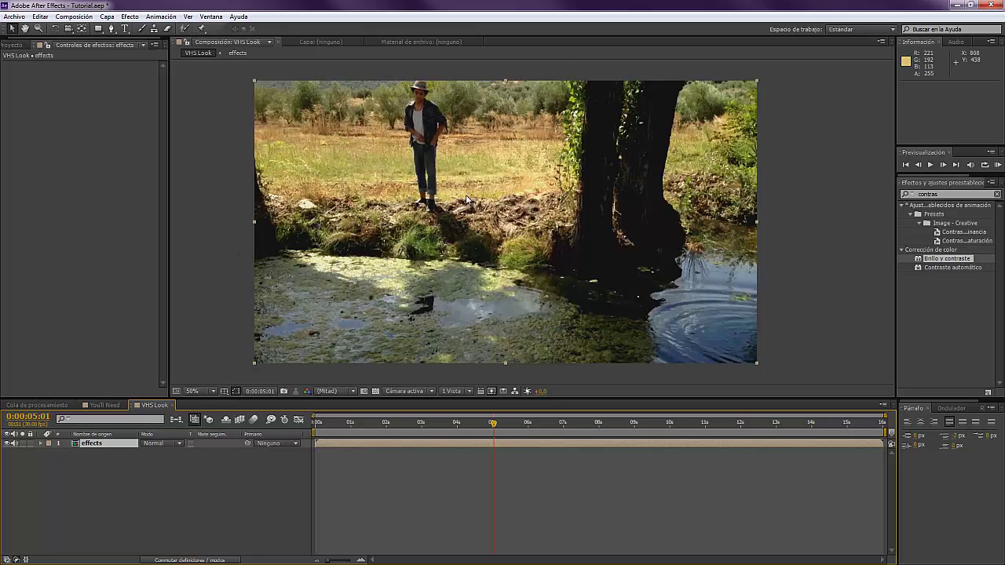
Duplicate the effects layer three times.
{"action": "left_click", "coordinate": [112, 460]}
{"action": "left_click", "coordinate": [109, 443]}
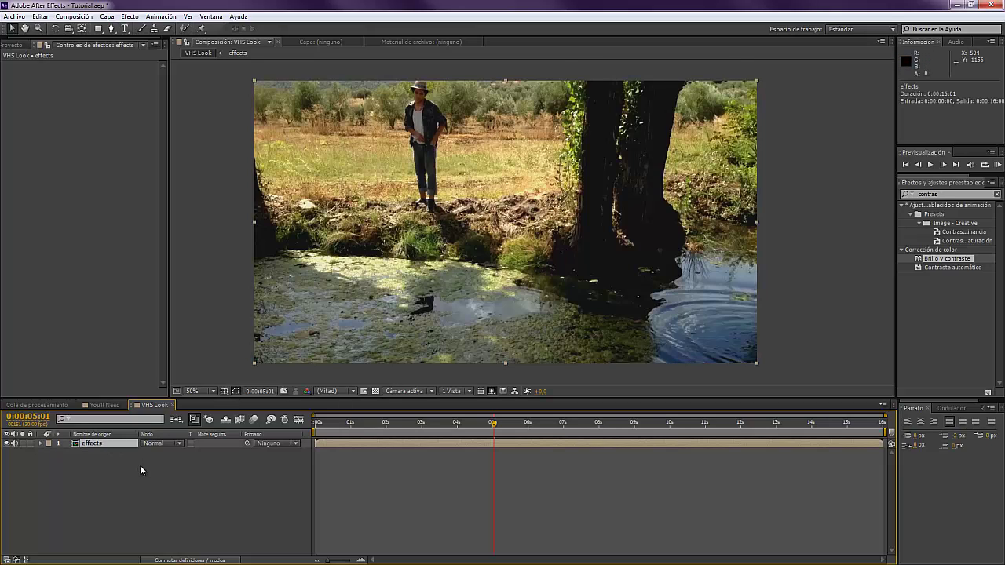
{"action": "key", "text": "ctrl+d"}
{"action": "key", "text": "ctrl+d"}
{"action": "key", "text": "ctrl+d"}
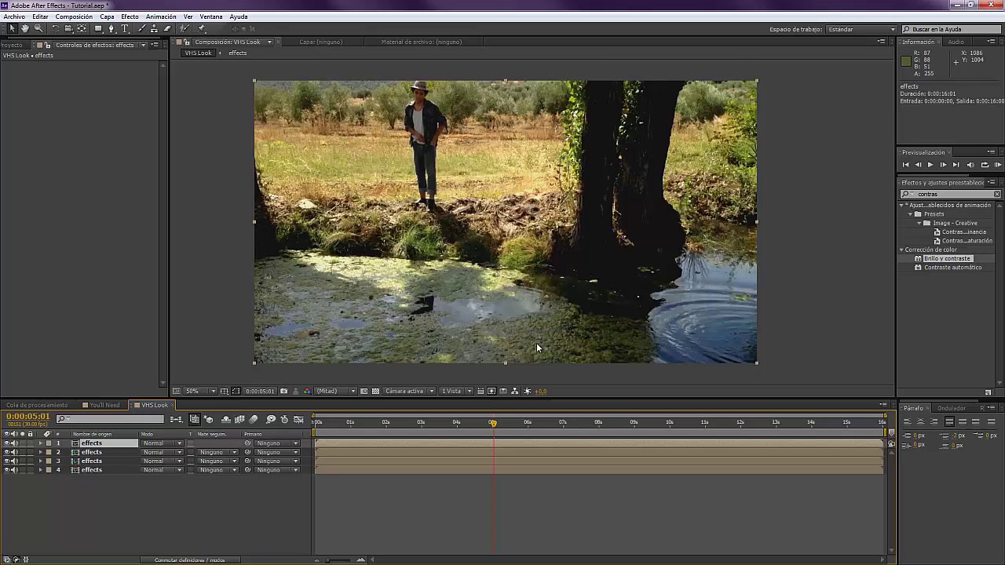
Find the Cambiar canales effect by searching "cambia" and apply it to the topmost effects layer.
{"action": "left_click", "coordinate": [950, 194]}
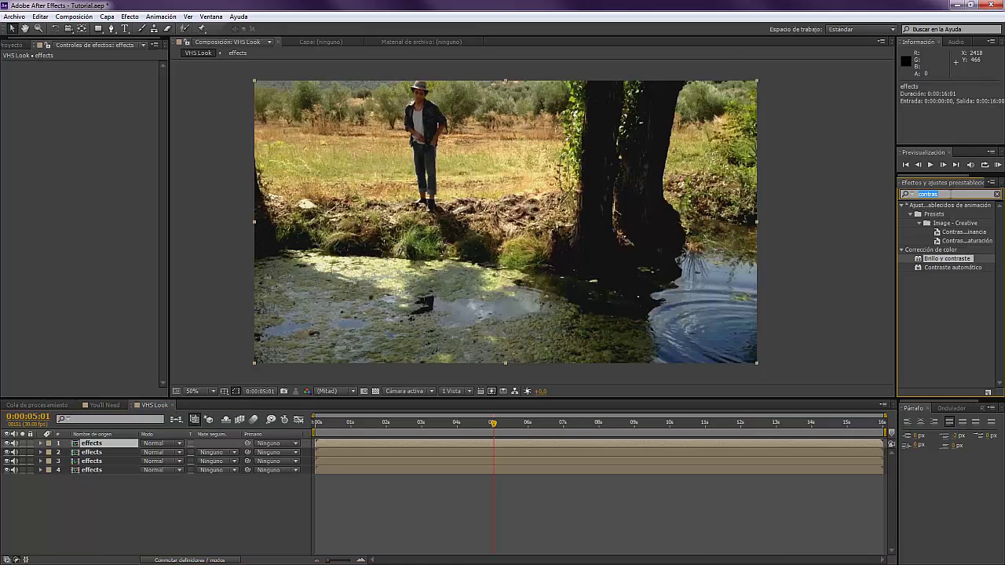
{"action": "type", "text": "cambia"}
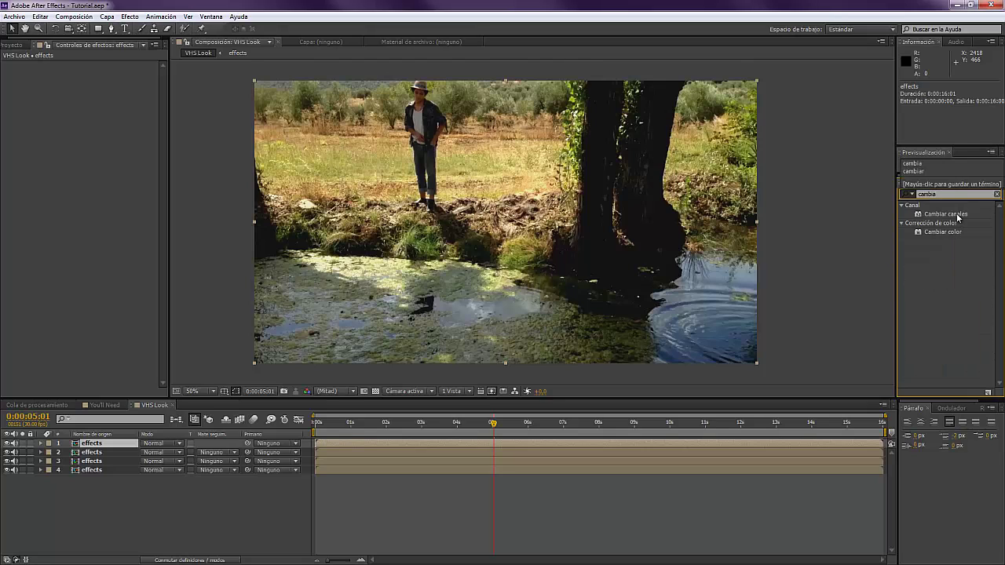
{"action": "left_click_drag", "start_coordinate": [958, 218], "coordinate": [121, 445]}
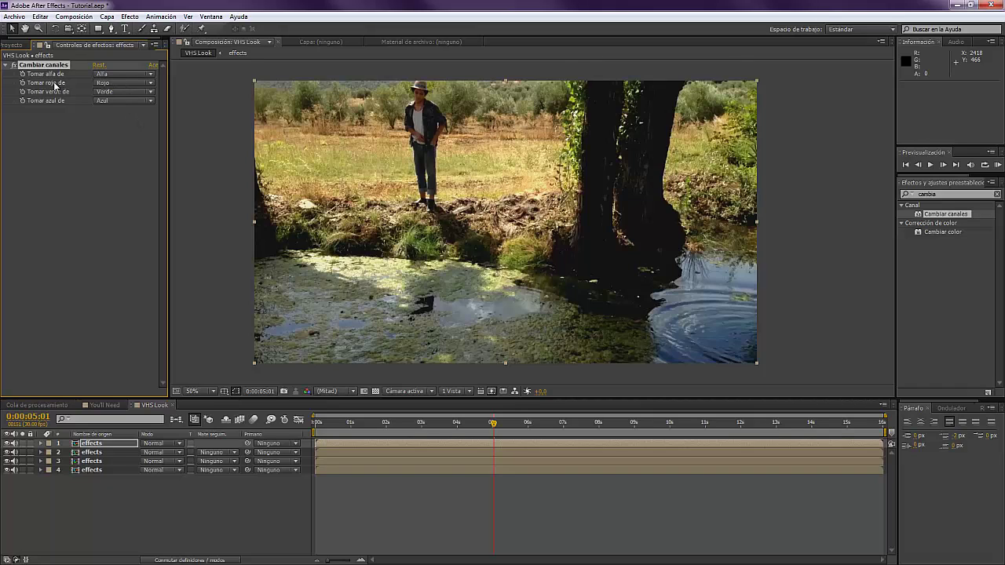
Set the topmost layer's green and blue channel sources to Desactivado and its blending mode to Añadir.
{"action": "left_click", "coordinate": [130, 95]}
{"action": "left_click", "coordinate": [135, 213]}
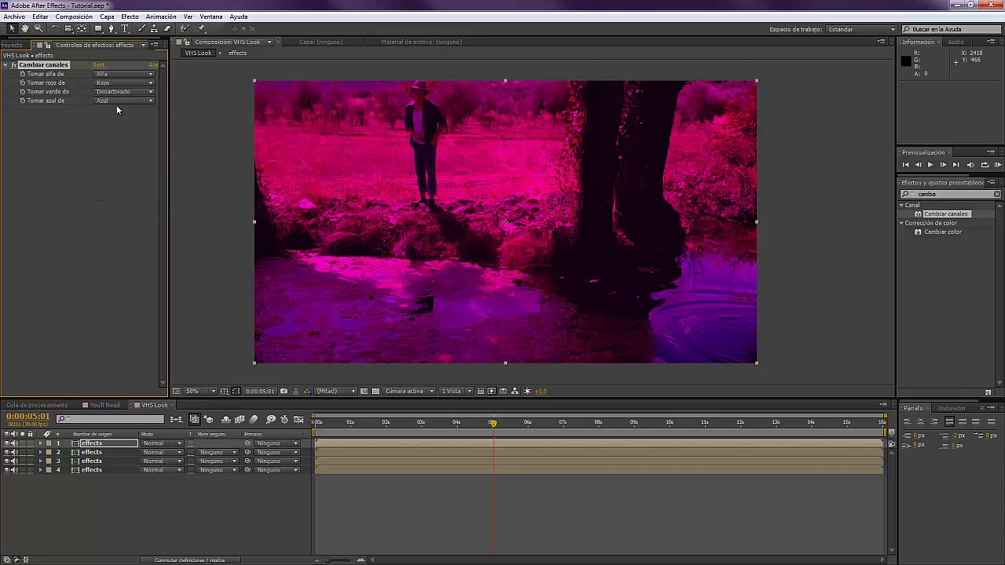
{"action": "left_click", "coordinate": [116, 101]}
{"action": "left_click", "coordinate": [135, 213]}
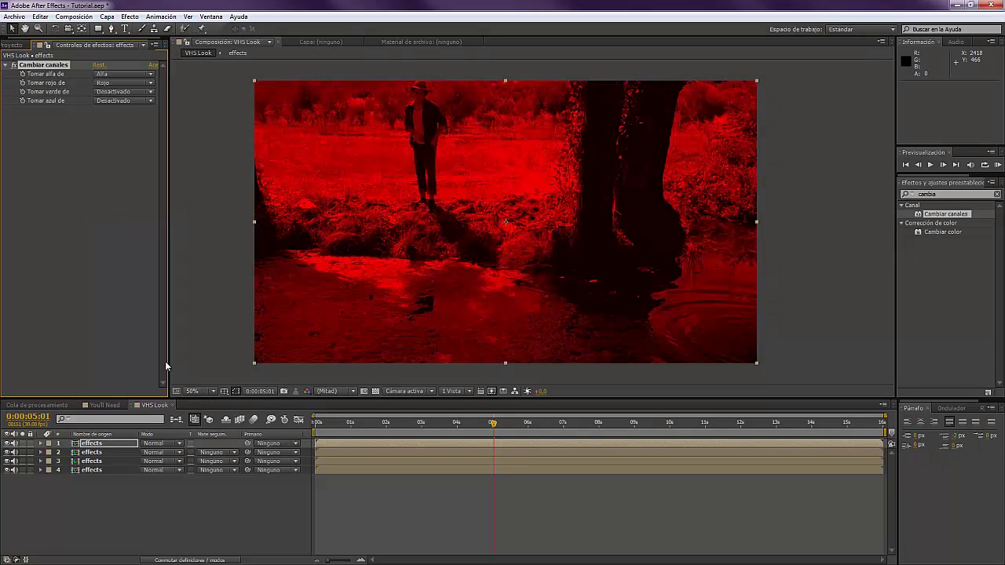
{"action": "left_click", "coordinate": [174, 445]}
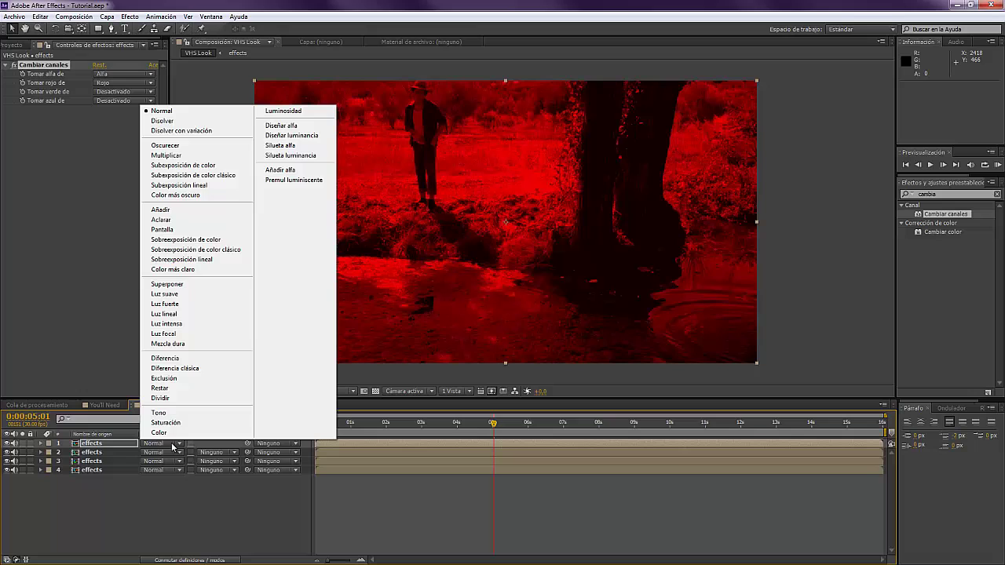
{"action": "left_click", "coordinate": [162, 211]}
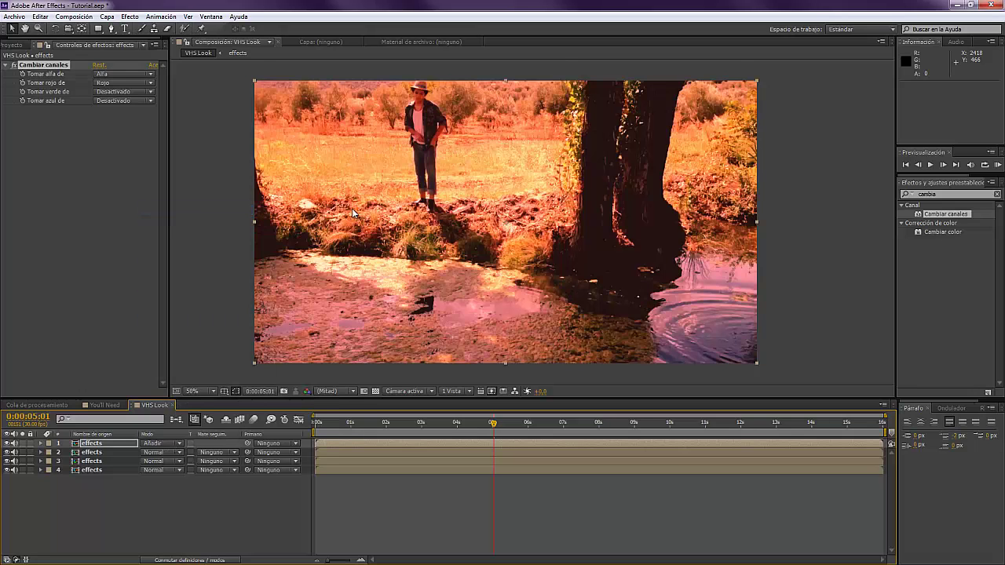
Apply Cambiar canales to the second effects layer with red and blue set to Desactivado, and set its blending mode to Añadir.
{"action": "left_click", "coordinate": [95, 453]}
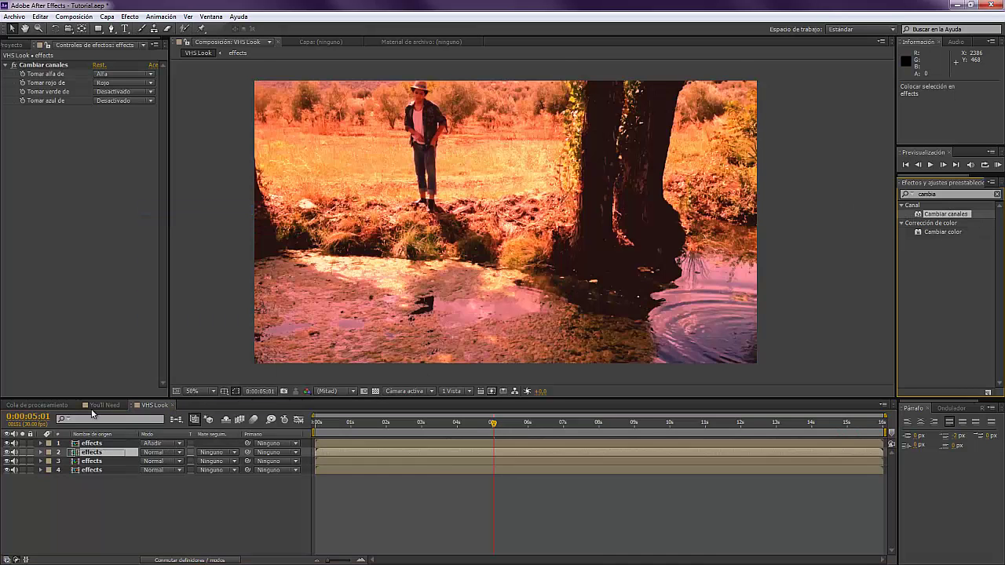
{"action": "left_click", "coordinate": [110, 82]}
{"action": "left_click", "coordinate": [122, 198]}
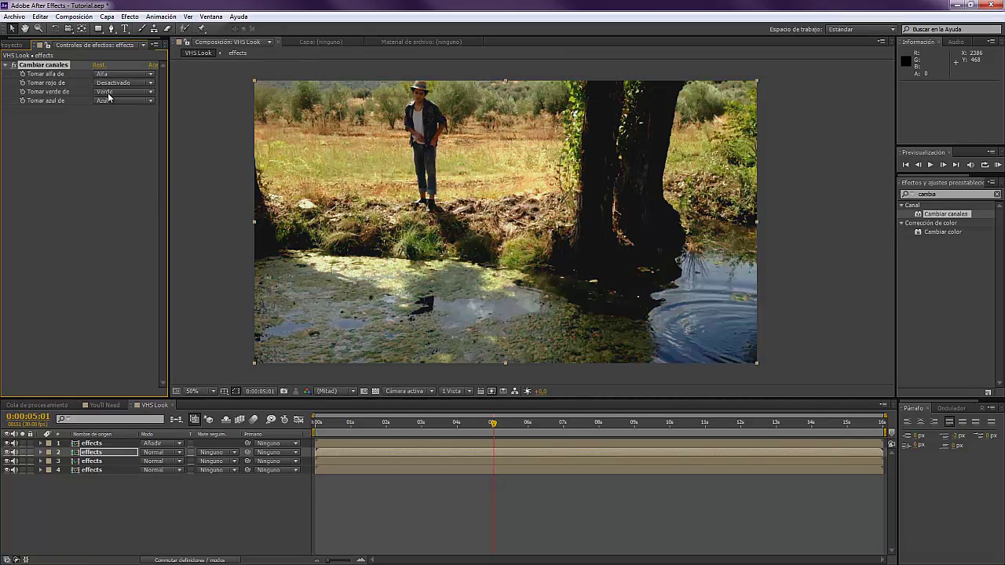
{"action": "left_click", "coordinate": [111, 100]}
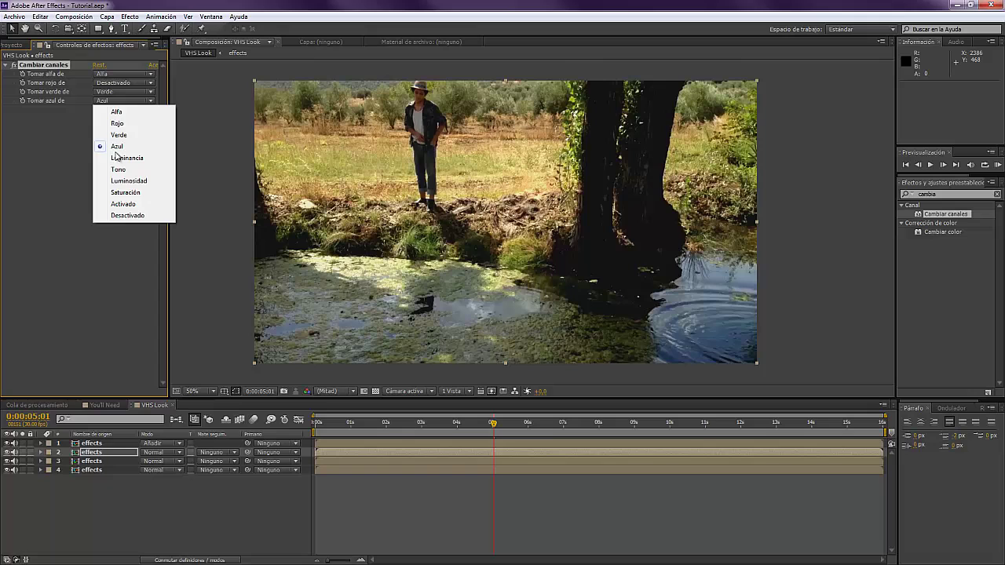
{"action": "left_click", "coordinate": [125, 215]}
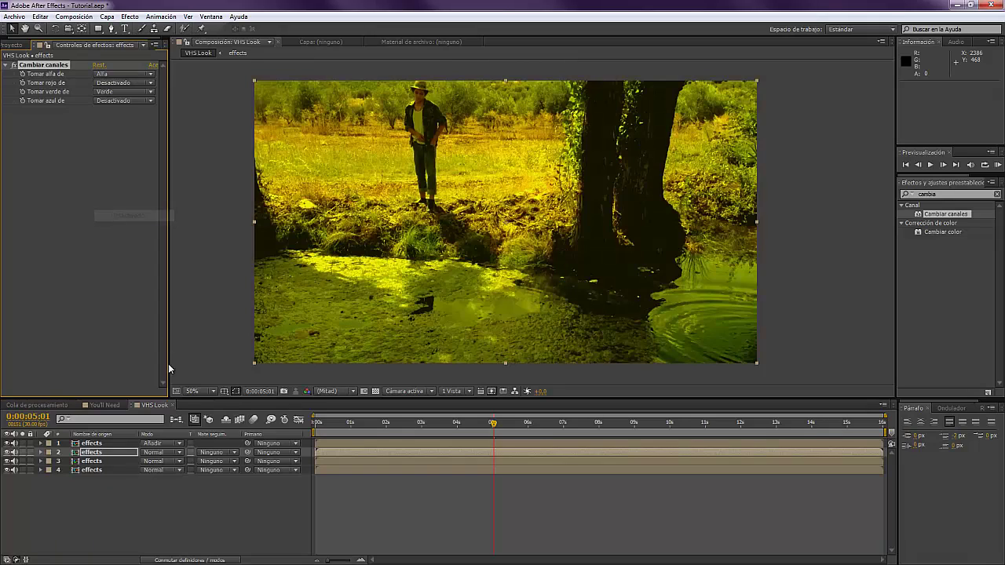
{"action": "left_click", "coordinate": [166, 454]}
{"action": "left_click", "coordinate": [166, 219]}
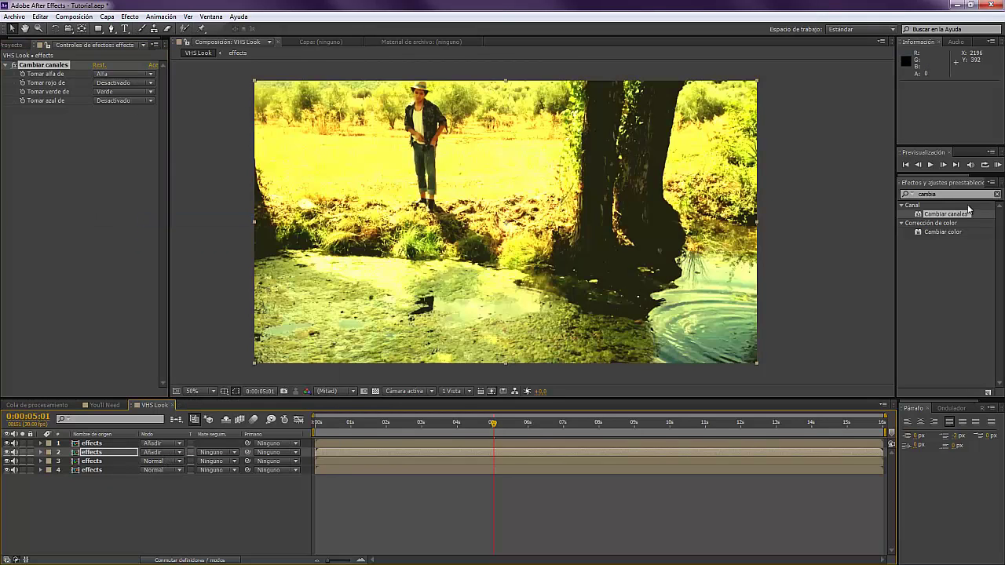
Apply Cambiar canales to the third effects layer and set its red and green channel sources to Desactivado.
{"action": "left_click_drag", "start_coordinate": [946, 215], "coordinate": [110, 461]}
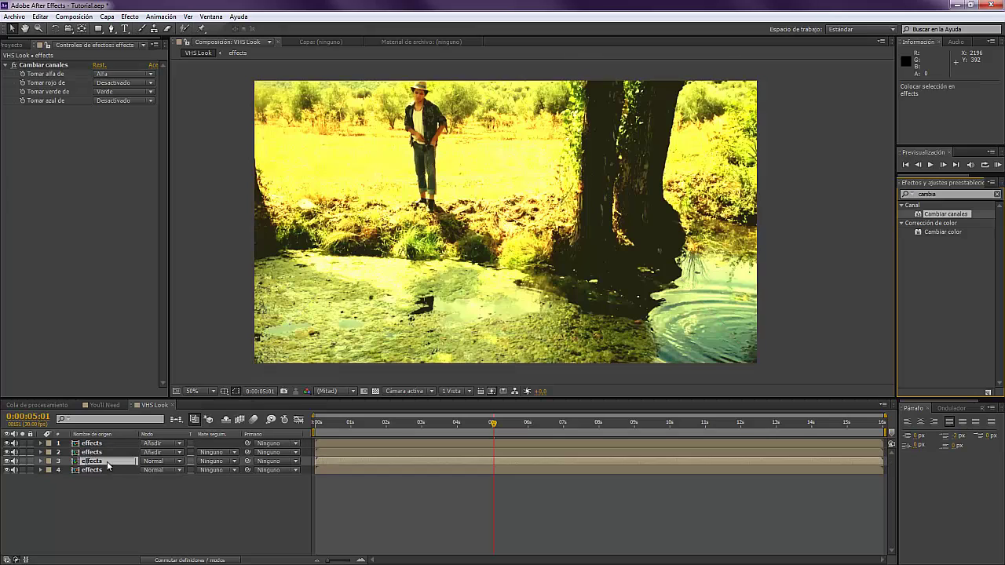
{"action": "left_click", "coordinate": [127, 81]}
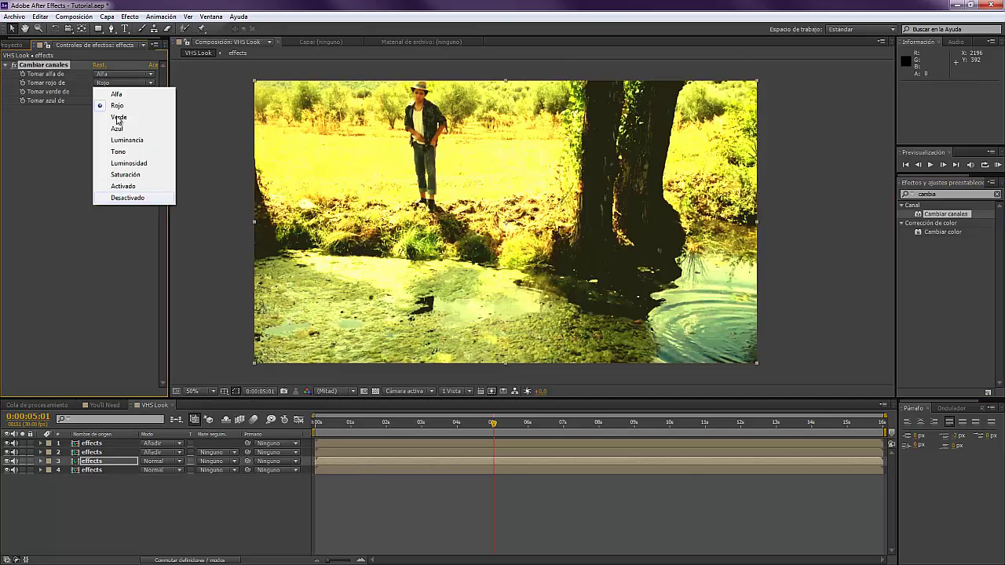
{"action": "left_click", "coordinate": [126, 206]}
{"action": "left_click", "coordinate": [118, 92]}
{"action": "left_click", "coordinate": [127, 207]}
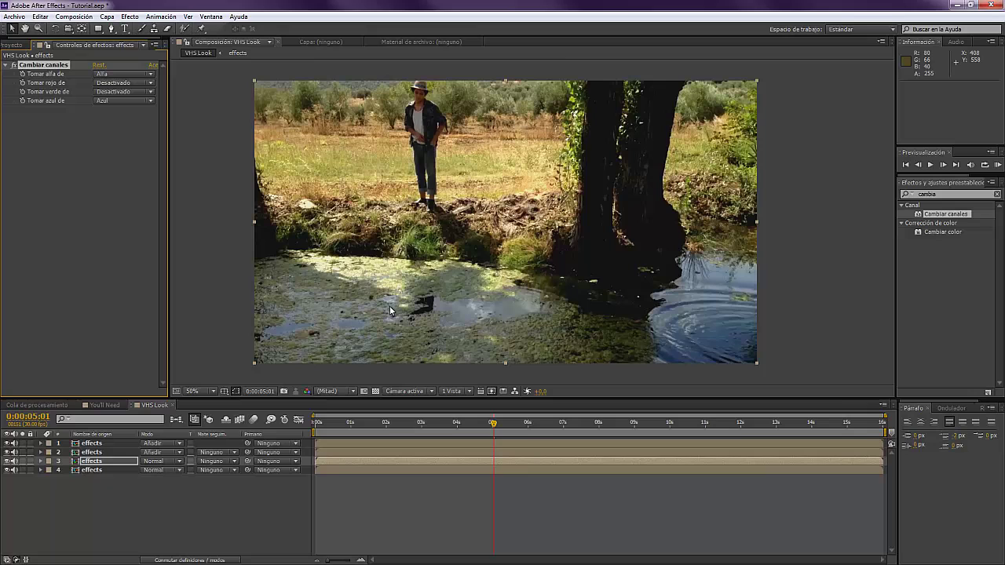
{"action": "left_click", "coordinate": [92, 442]}
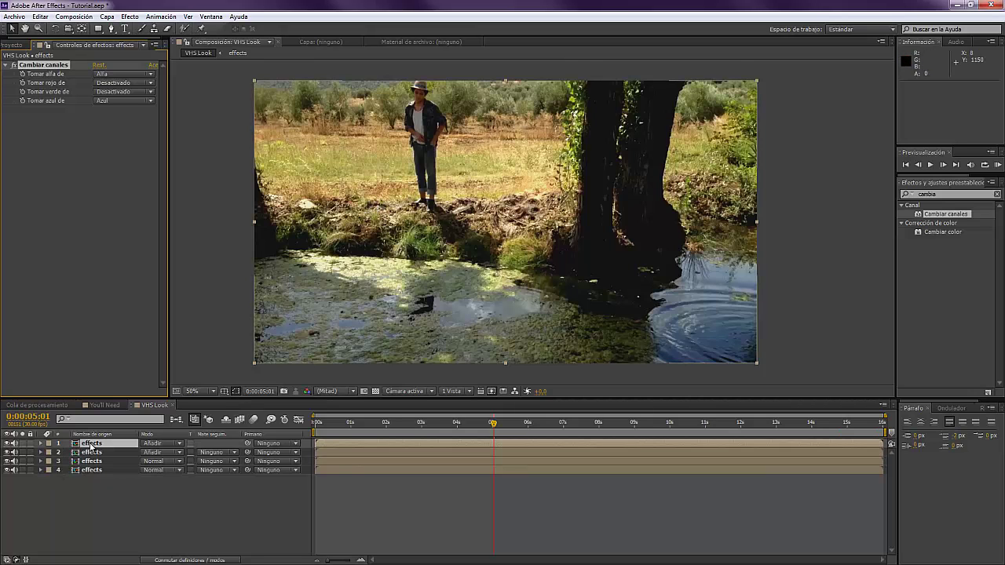
{"action": "left_click_drag", "start_coordinate": [396, 236], "coordinate": [394, 235]}
{"action": "left_click", "coordinate": [120, 454]}
{"action": "left_click_drag", "start_coordinate": [403, 284], "coordinate": [426, 315]}
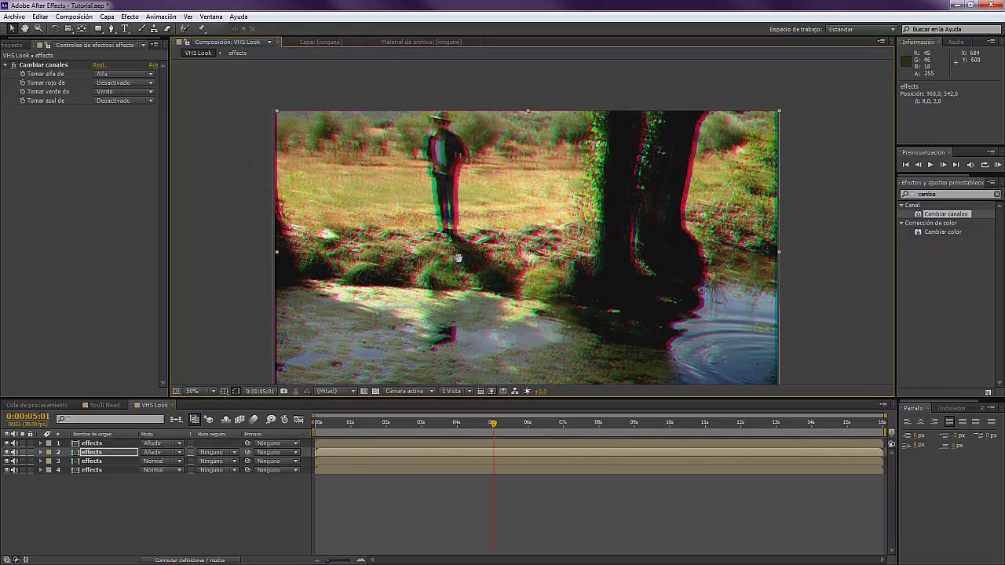
{"action": "left_click_drag", "start_coordinate": [458, 260], "coordinate": [435, 229]}
{"action": "key", "text": "ctrl+z"}
{"action": "key", "text": "ctrl+z"}
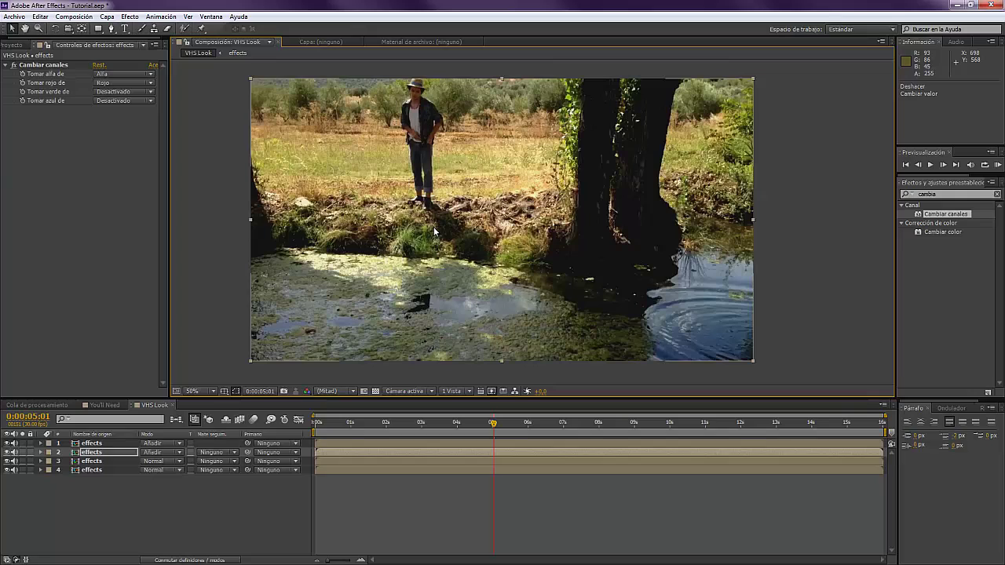
Reveal the Posición values of the topmost and third effects layers and set the topmost layer's horizontal position to 970.
{"action": "left_click", "coordinate": [100, 443]}
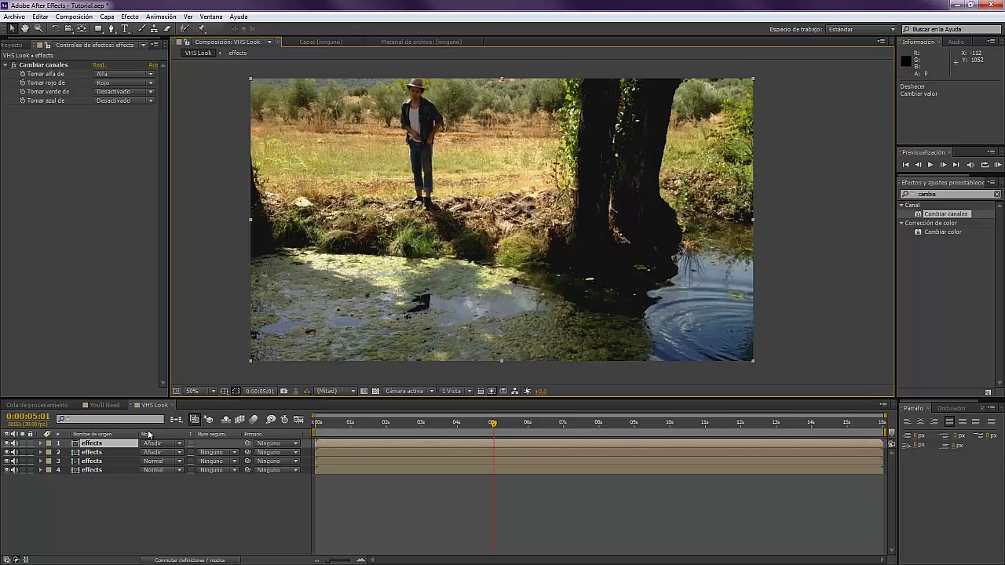
{"action": "key", "text": "p"}
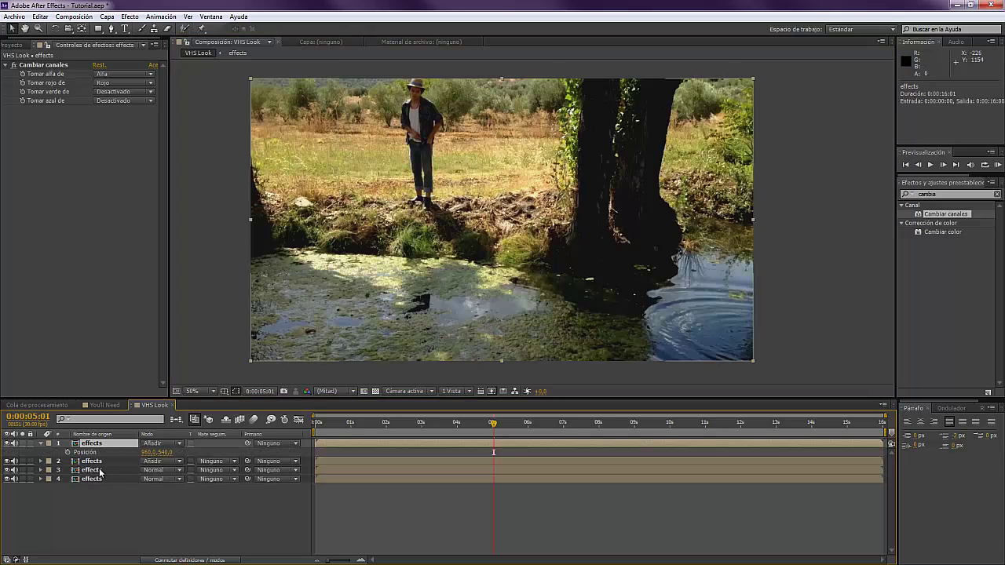
{"action": "left_click", "coordinate": [102, 470]}
{"action": "key", "text": "p"}
{"action": "left_click", "coordinate": [149, 452]}
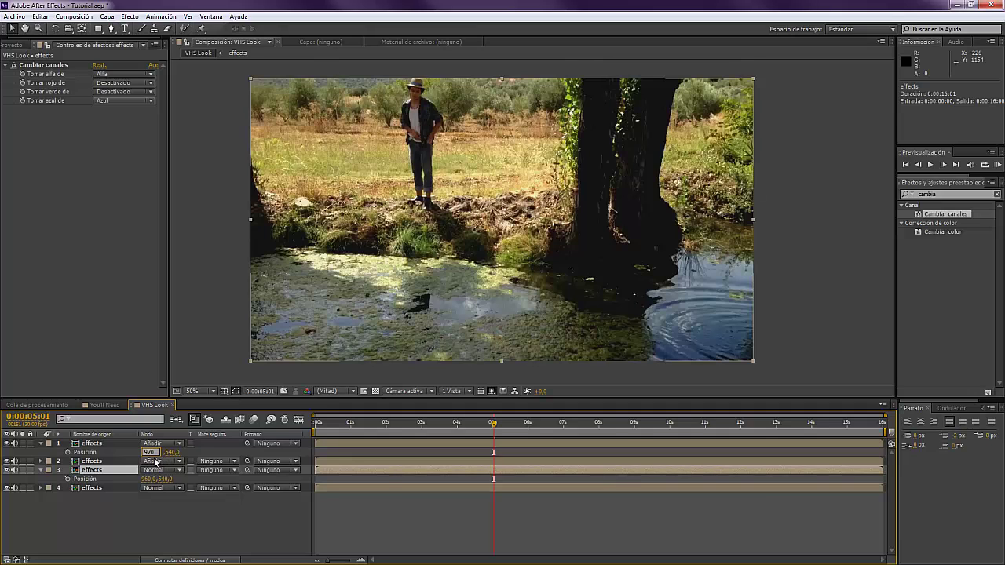
{"action": "type", "text": "970"}
{"action": "key", "text": "Return"}
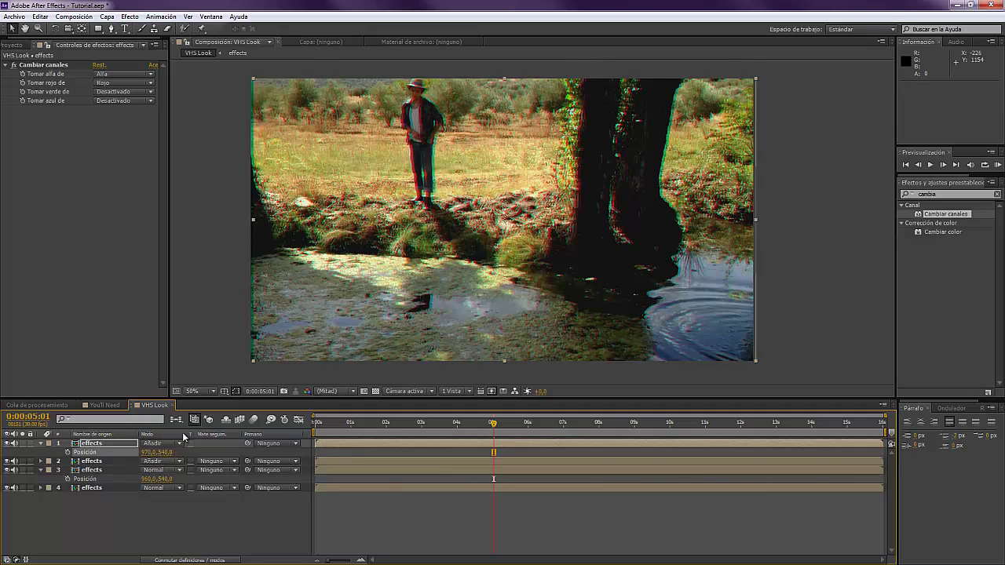
Set the third effects layer's horizontal position to 950 and deselect it.
{"action": "left_click", "coordinate": [93, 471]}
{"action": "left_click", "coordinate": [150, 479]}
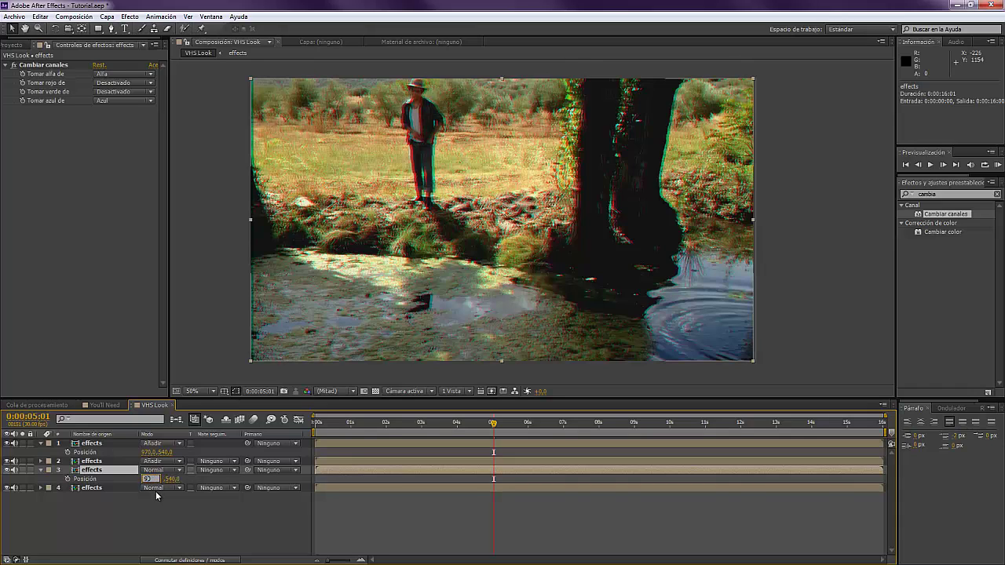
{"action": "type", "text": "950,0,540,0"}
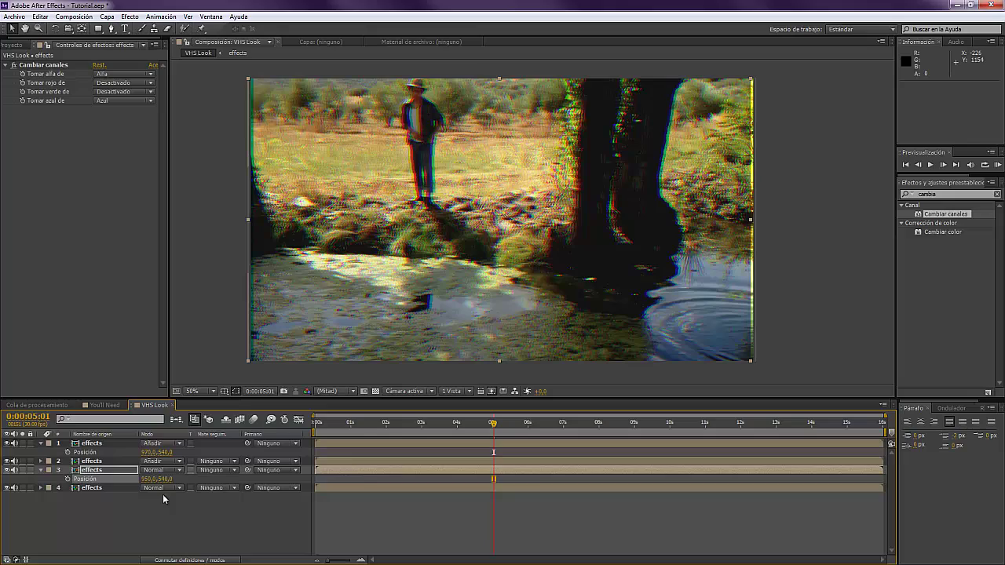
{"action": "key", "text": "F2"}
{"action": "scroll", "coordinate": [318, 275], "scroll_direction": "up", "scroll_amount": 1}
{"action": "left_click_drag", "start_coordinate": [290, 207], "coordinate": [394, 187]}
{"action": "scroll", "coordinate": [348, 149], "scroll_direction": "up", "scroll_amount": 1}
{"action": "scroll", "coordinate": [414, 223], "scroll_direction": "down", "scroll_amount": 3}
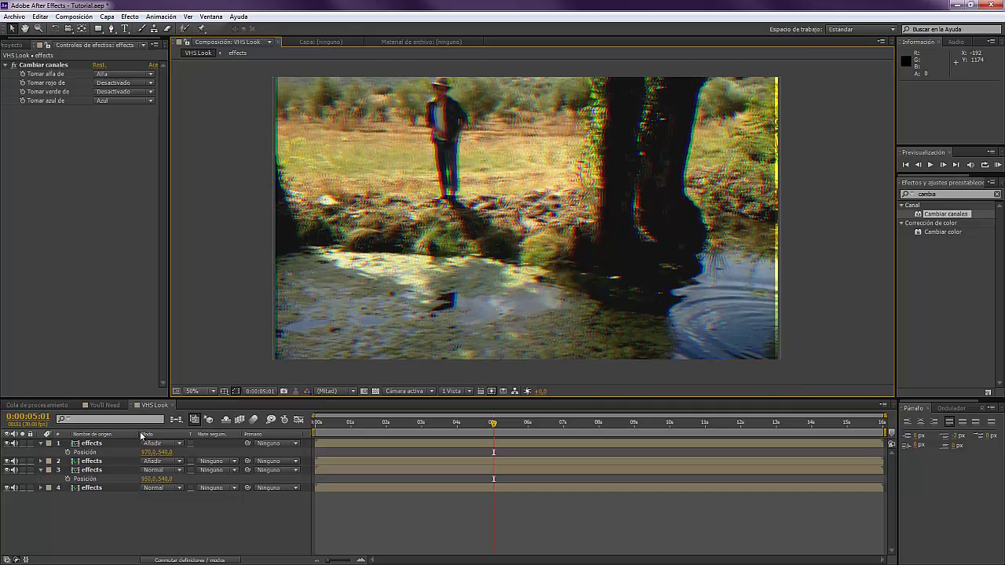
Find Desenfoque rápido by searching "ráp" and apply it to the topmost layer with Difuminación 25 and Repetir píxeles enabled.
{"action": "left_click", "coordinate": [91, 443]}
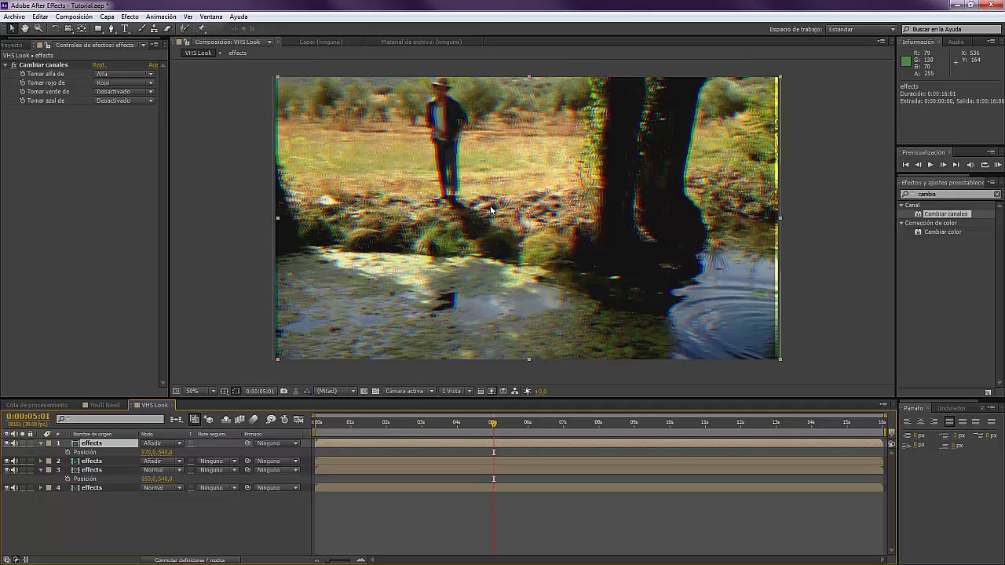
{"action": "left_click_drag", "start_coordinate": [951, 194], "coordinate": [844, 197]}
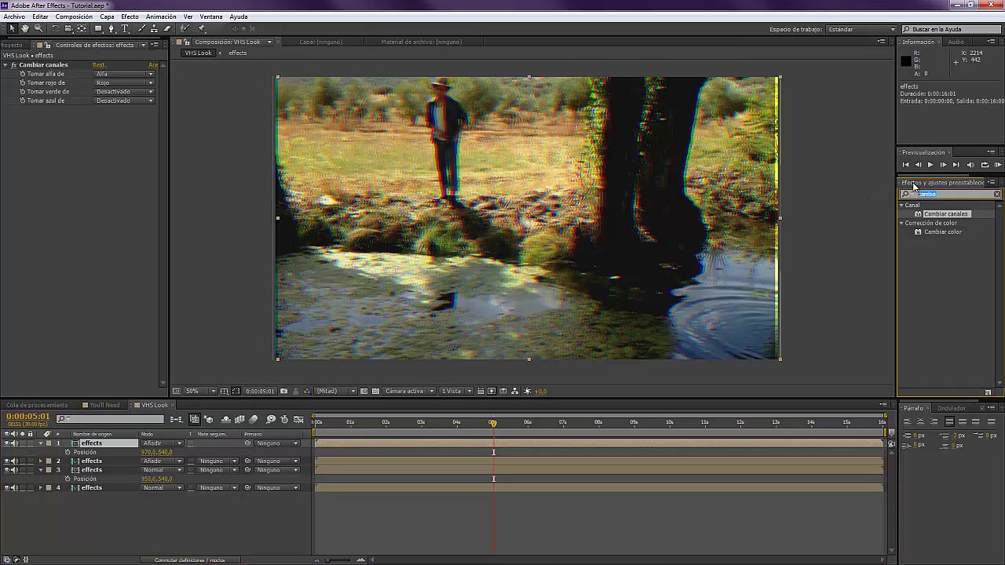
{"action": "type", "text": "ráp"}
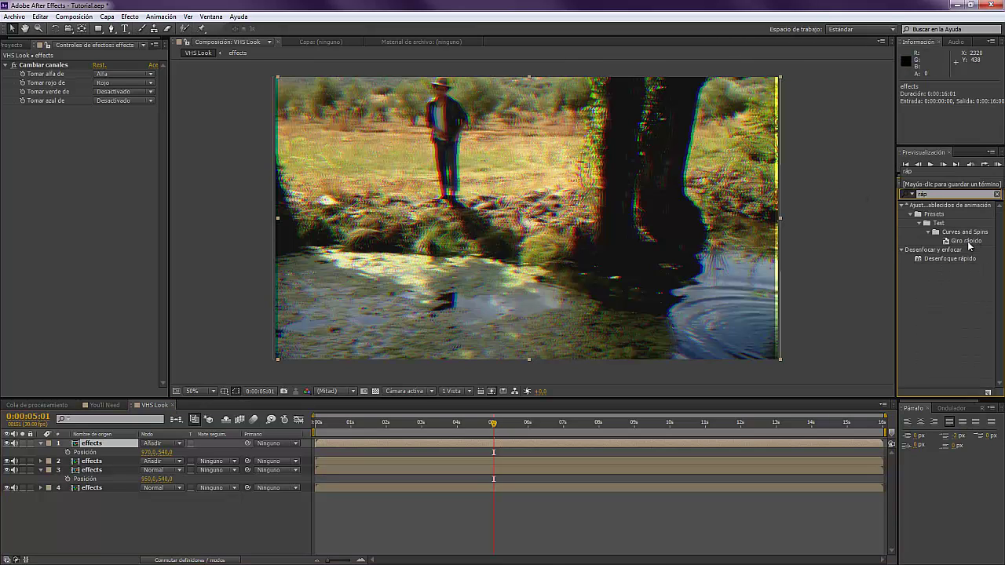
{"action": "left_click", "coordinate": [942, 264]}
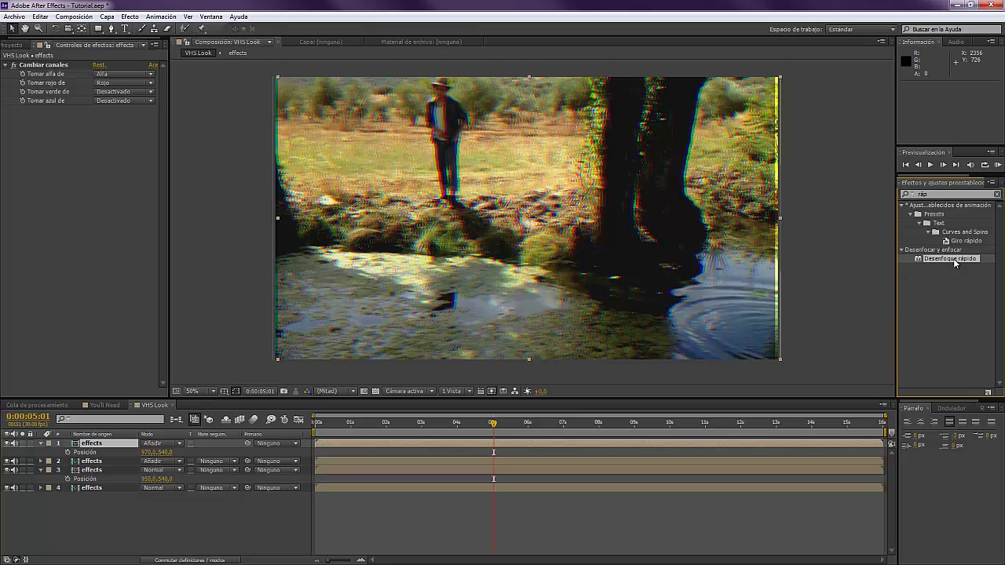
{"action": "left_click_drag", "start_coordinate": [954, 263], "coordinate": [103, 443]}
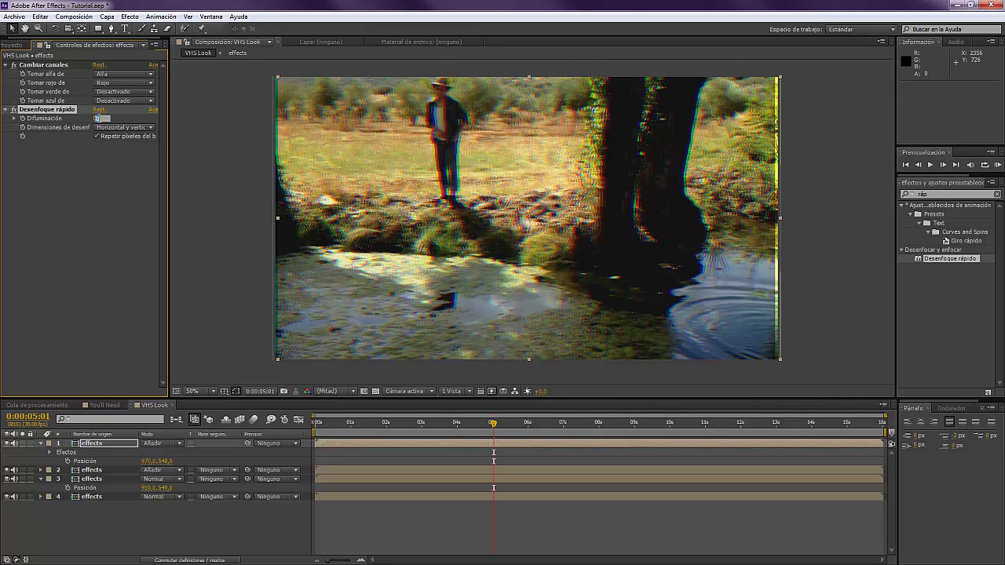
{"action": "key", "text": "Return"}
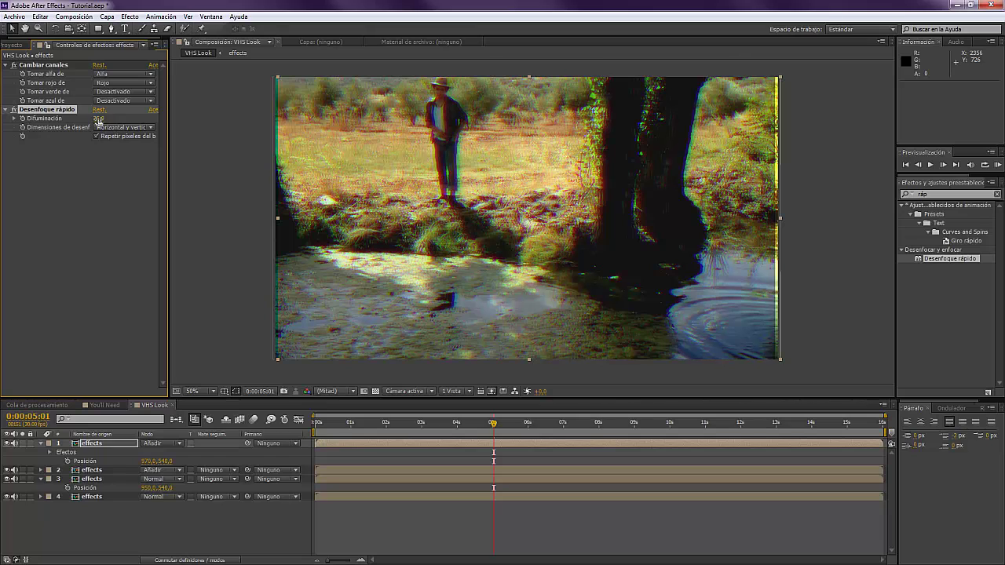
Apply Desenfoque rápido to the second effects layer with a stronger Difuminación than the topmost layer and Repetir píxeles enabled.
{"action": "left_click_drag", "start_coordinate": [947, 258], "coordinate": [104, 467]}
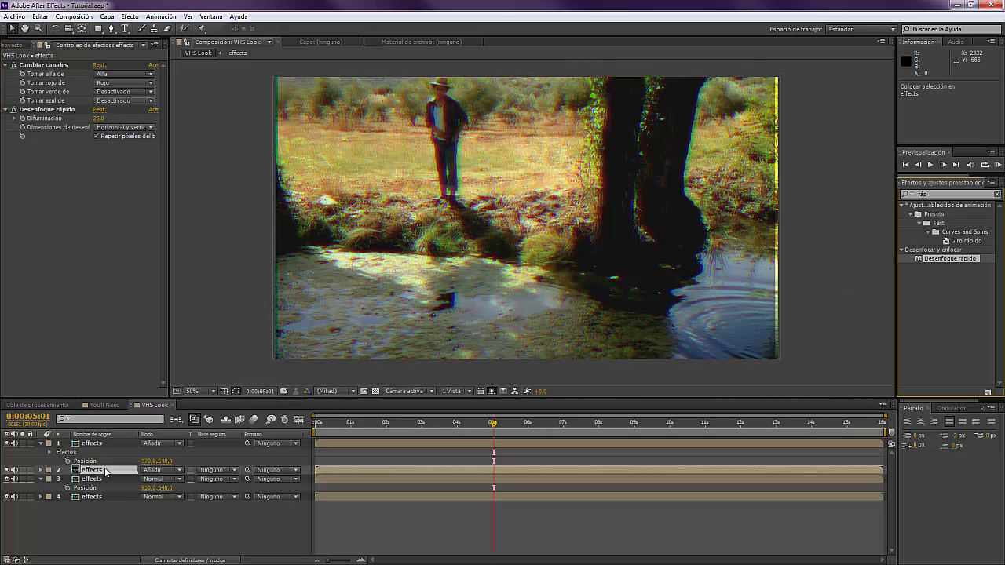
{"action": "left_click", "coordinate": [98, 118]}
{"action": "key", "text": "Return"}
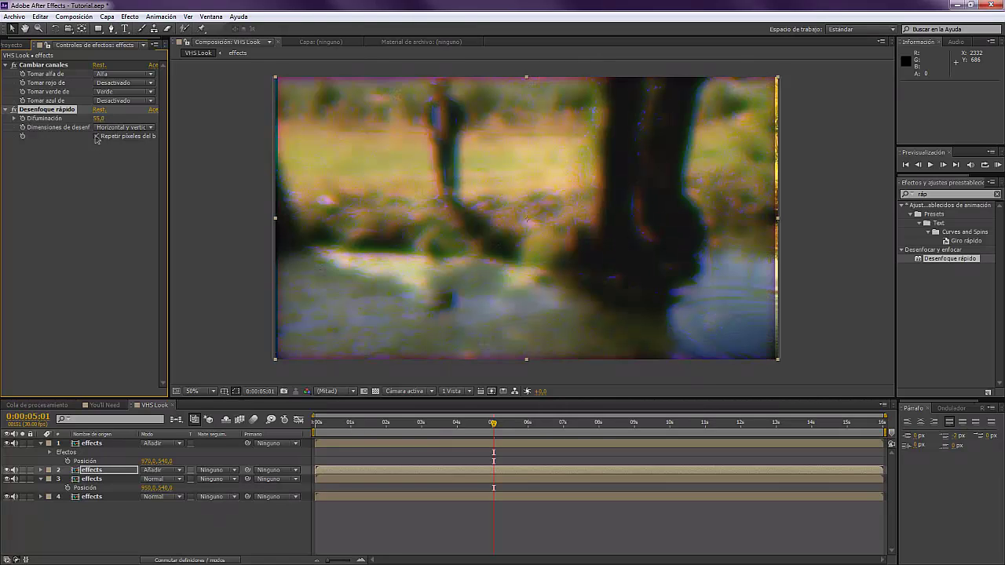
{"action": "left_click", "coordinate": [96, 137]}
Apply Desenfoque rápido to the third effects layer, also with strong Difuminación, and enable Repetir píxeles.
{"action": "left_click_drag", "start_coordinate": [946, 258], "coordinate": [279, 480]}
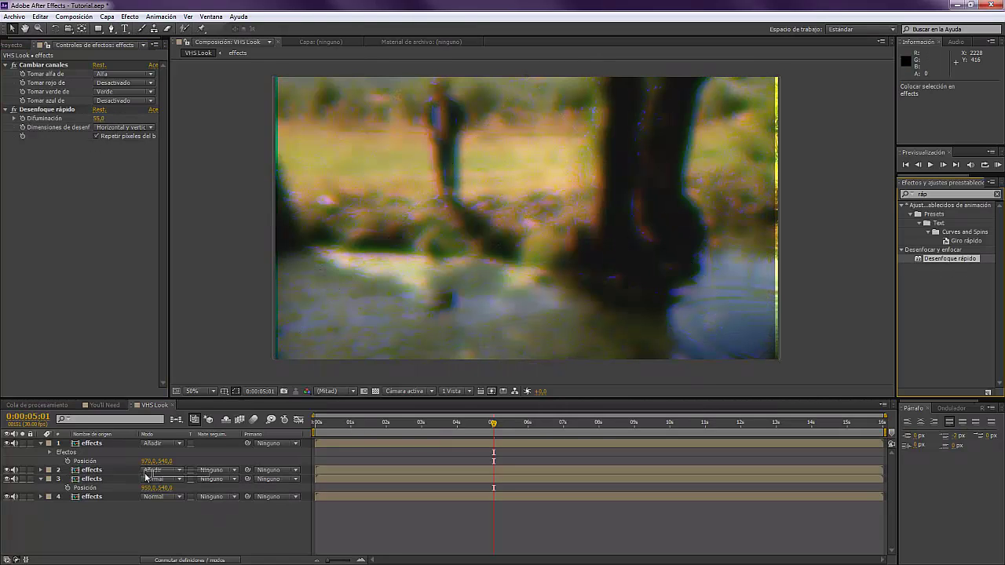
{"action": "left_click", "coordinate": [97, 119]}
{"action": "key", "text": "Return"}
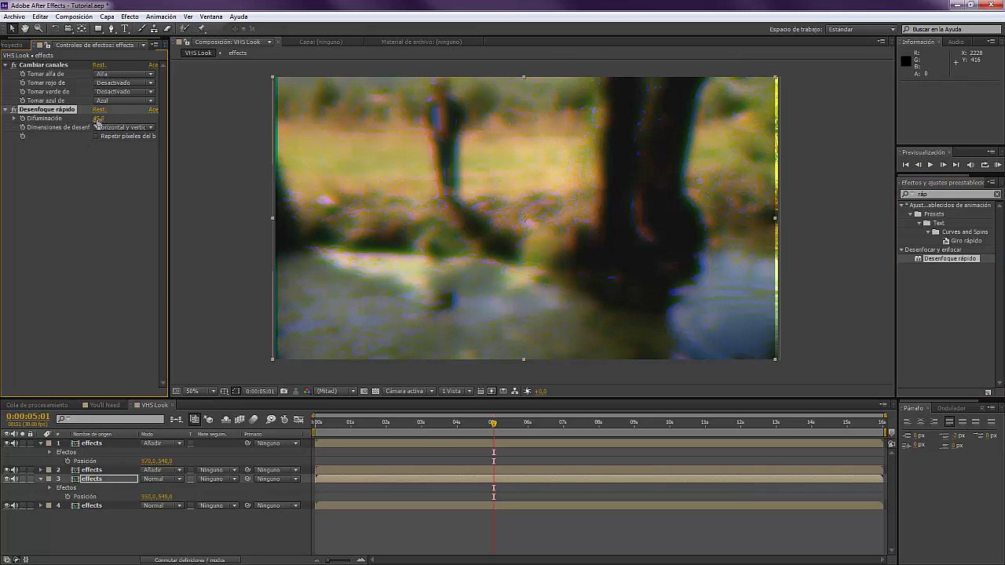
{"action": "left_click", "coordinate": [96, 136]}
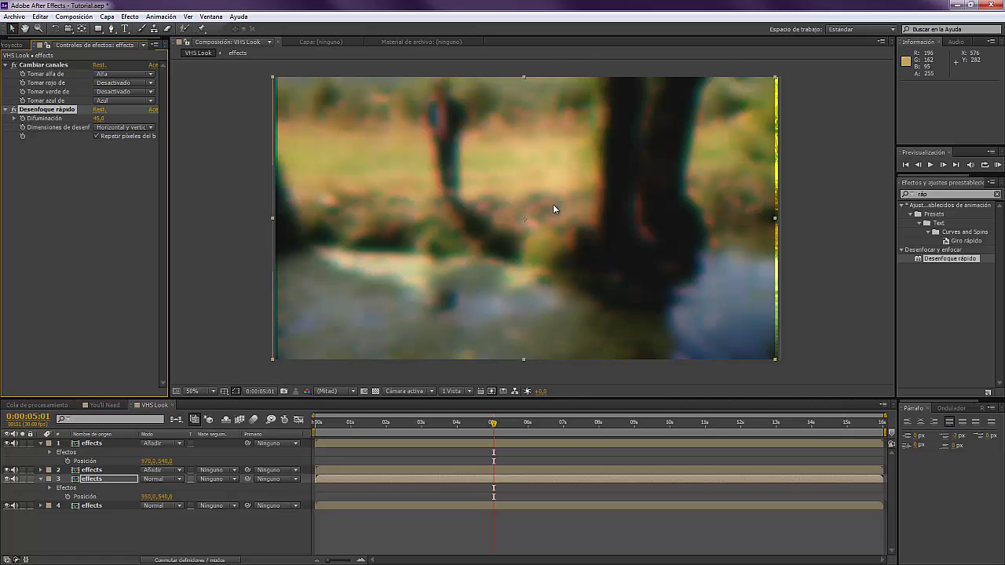
Precompose the three colour-channel layers as "color" and set the new layer's blending mode to Color.
{"action": "left_click", "coordinate": [98, 446]}
{"action": "left_click", "coordinate": [95, 479], "text": "shift"}
{"action": "right_click", "coordinate": [95, 479]}
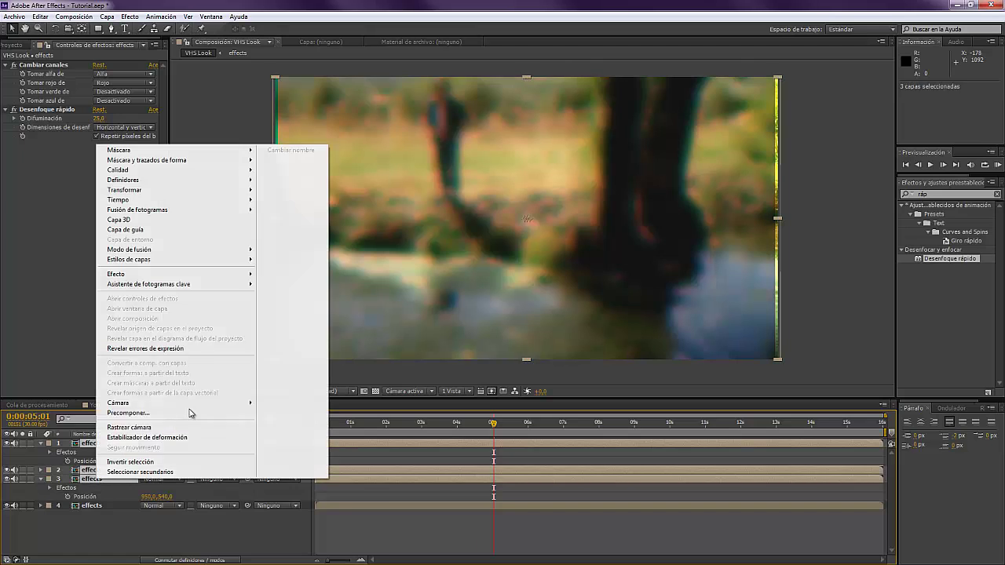
{"action": "left_click", "coordinate": [190, 413]}
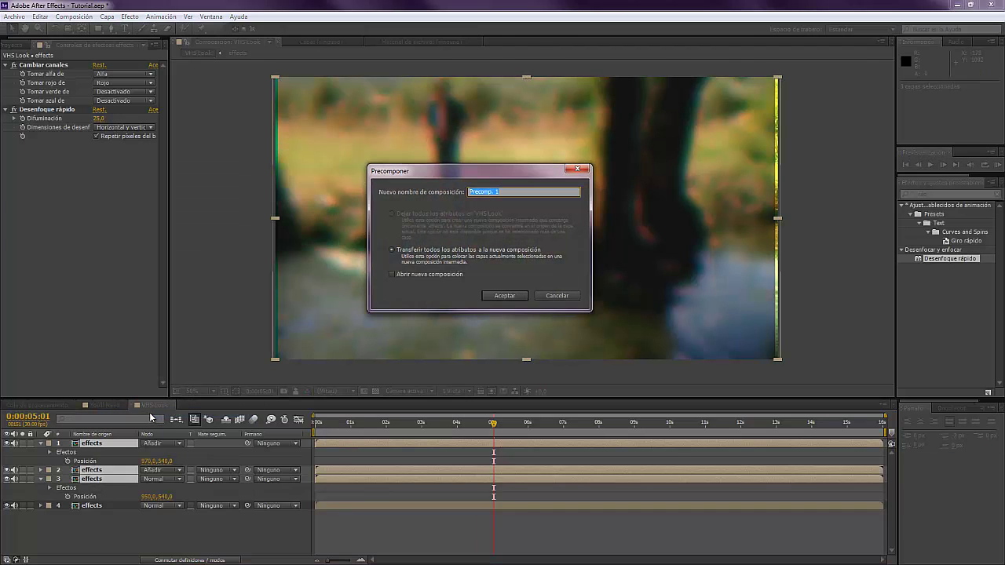
{"action": "type", "text": "color"}
{"action": "key", "text": "Return"}
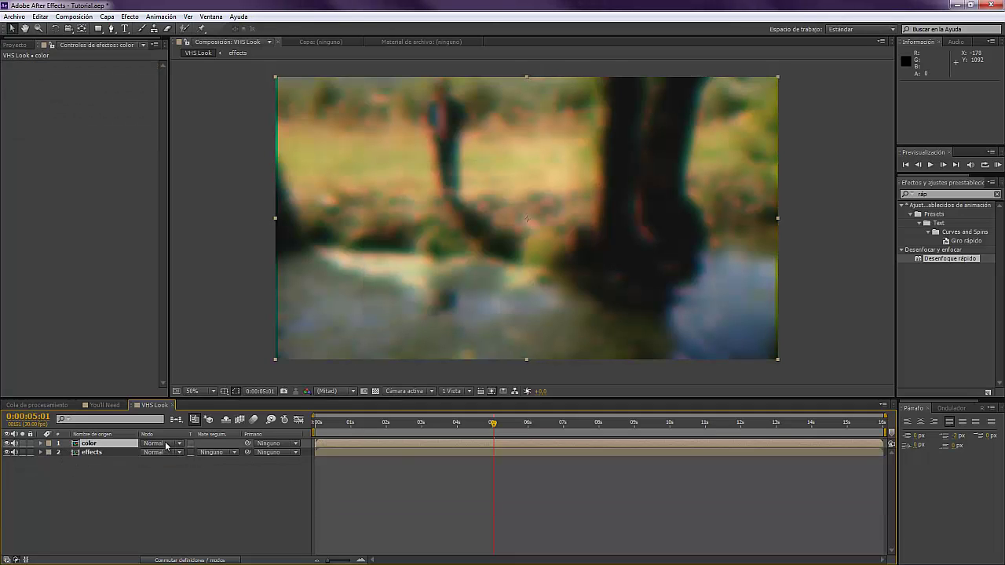
{"action": "left_click", "coordinate": [166, 445]}
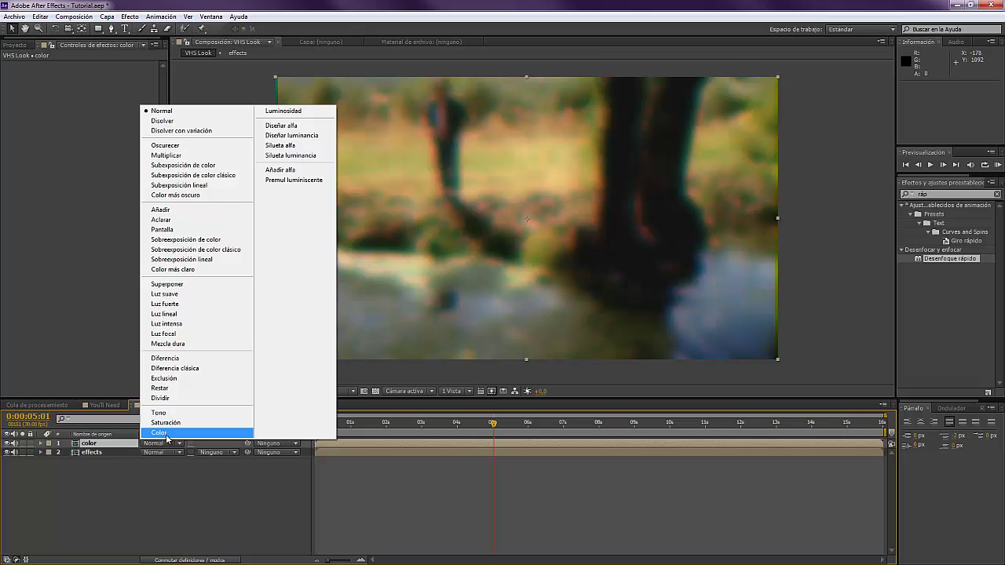
{"action": "left_click", "coordinate": [160, 434]}
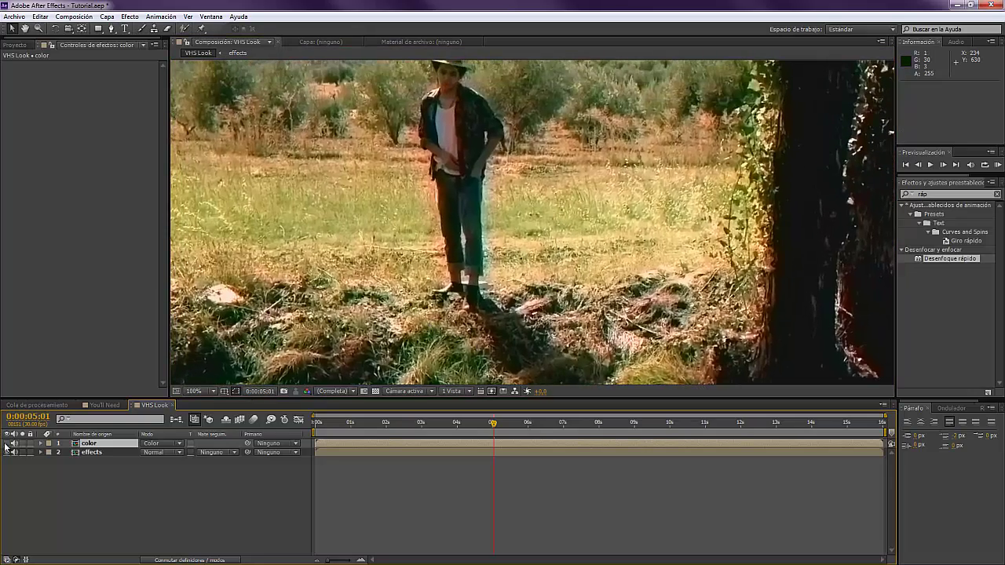
Examine the colour fringing up close around the standing man and along both side edges of the frame.
{"action": "scroll", "coordinate": [350, 263], "scroll_direction": "up", "scroll_amount": 1}
{"action": "left_click_drag", "start_coordinate": [354, 232], "coordinate": [406, 272]}
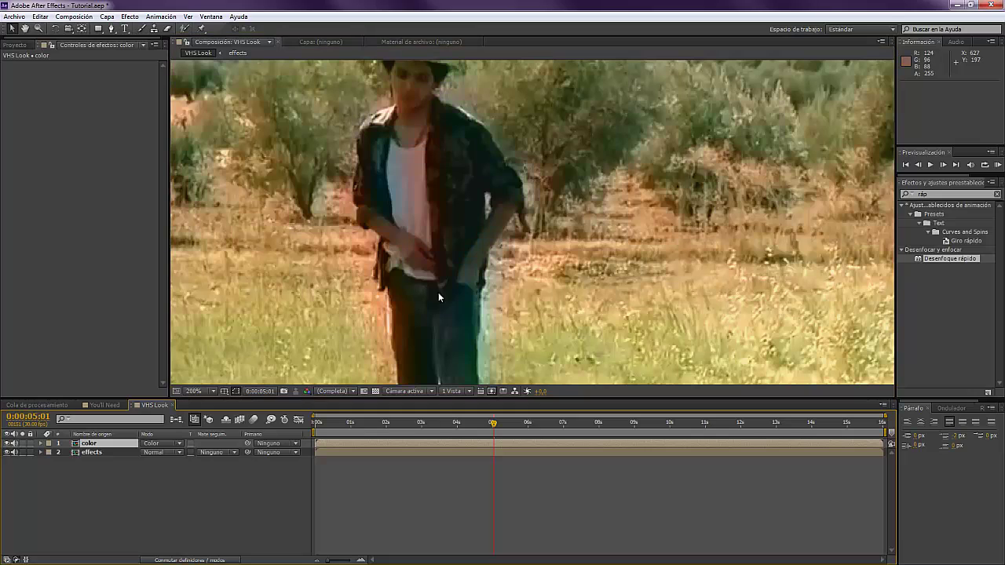
{"action": "scroll", "coordinate": [396, 223], "scroll_direction": "down", "scroll_amount": 5}
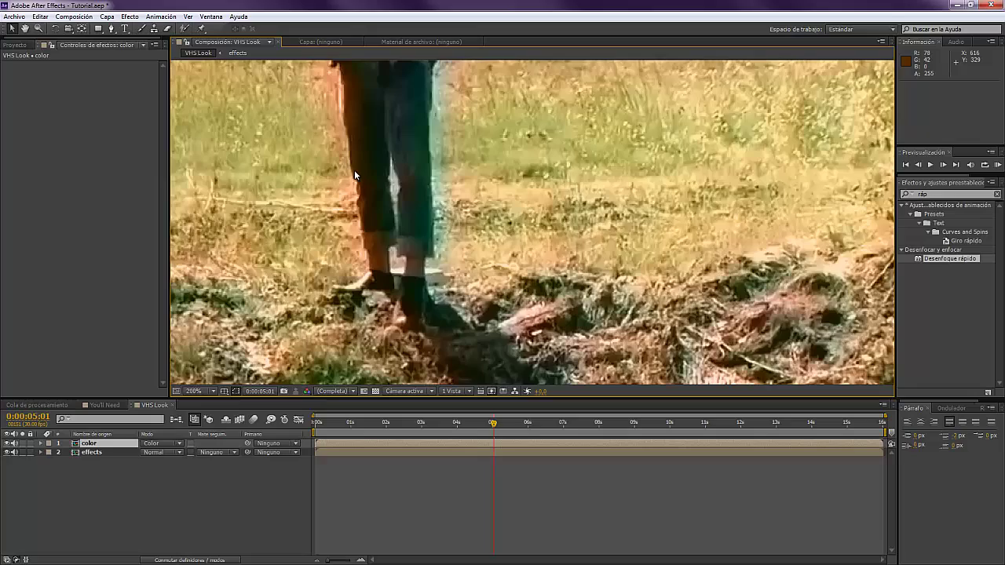
{"action": "scroll", "coordinate": [332, 224], "scroll_direction": "left", "scroll_amount": 10}
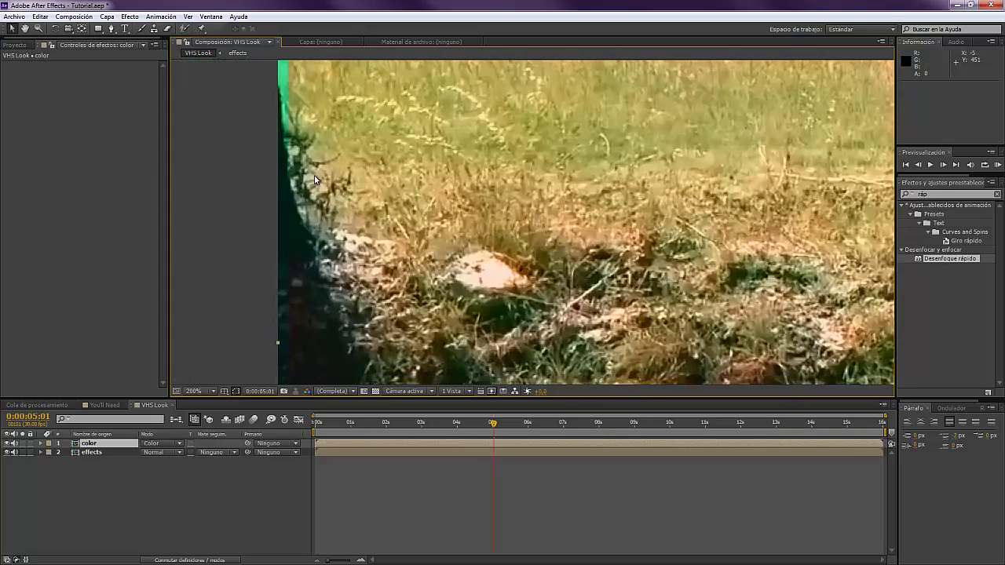
{"action": "scroll", "coordinate": [318, 161], "scroll_direction": "down", "scroll_amount": 3}
{"action": "left_click_drag", "start_coordinate": [547, 218], "coordinate": [566, 235]}
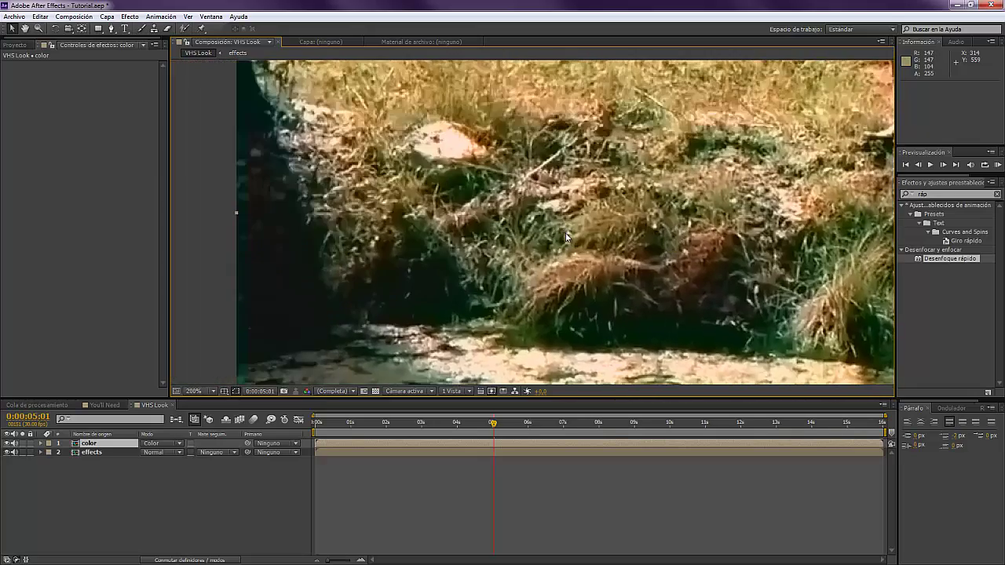
{"action": "scroll", "coordinate": [316, 255], "scroll_direction": "left", "scroll_amount": 5}
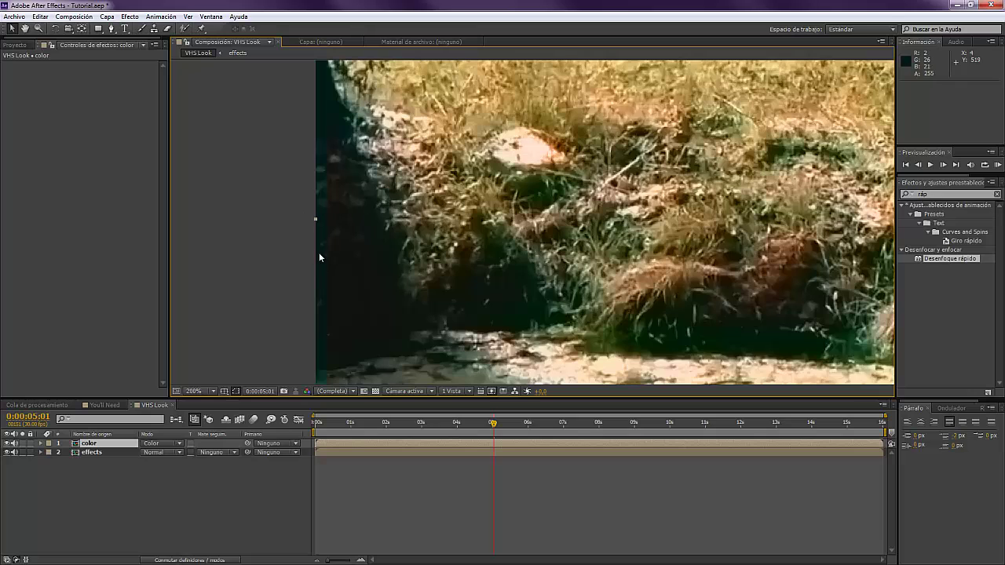
{"action": "scroll", "coordinate": [365, 255], "scroll_direction": "down", "scroll_amount": 1}
{"action": "left_click_drag", "start_coordinate": [770, 270], "coordinate": [297, 236]}
{"action": "left_click_drag", "start_coordinate": [572, 227], "coordinate": [344, 240]}
{"action": "left_click_drag", "start_coordinate": [713, 206], "coordinate": [544, 211]}
{"action": "scroll", "coordinate": [567, 266], "scroll_direction": "up", "scroll_amount": 1}
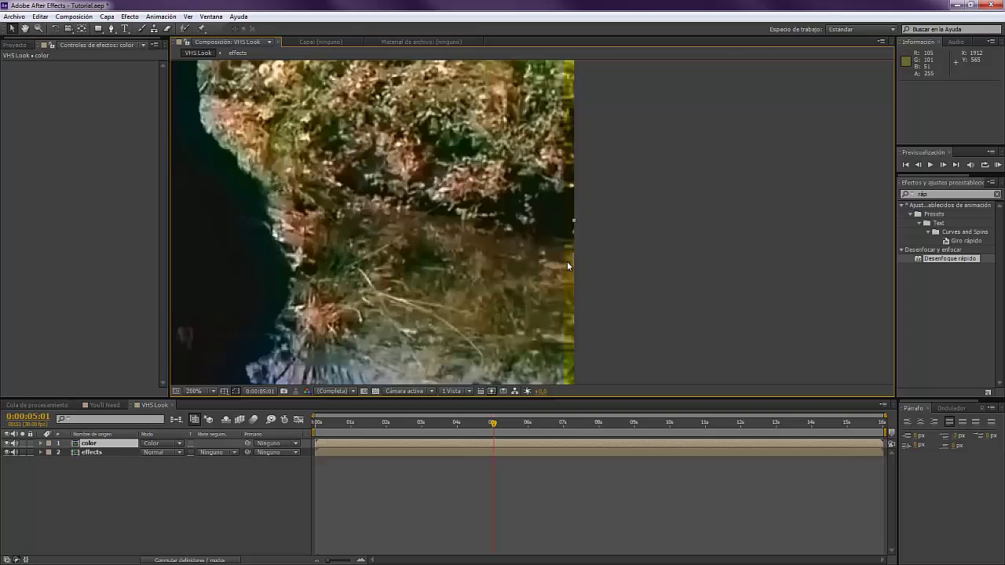
Set the VHS Look composition's height to 1440 px for a 4:3 frame.
{"action": "scroll", "coordinate": [565, 255], "scroll_direction": "down", "scroll_amount": 3}
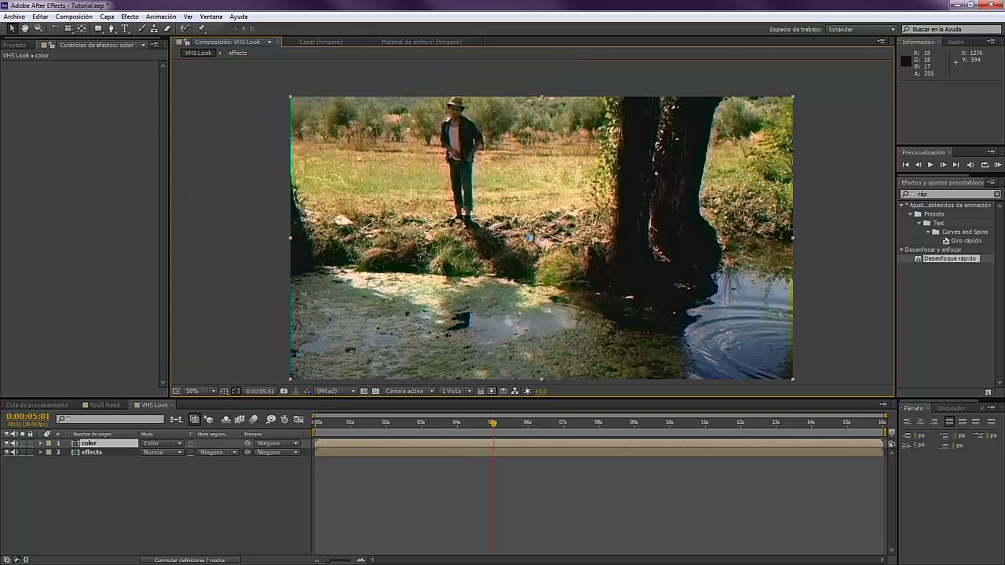
{"action": "left_click_drag", "start_coordinate": [551, 250], "coordinate": [501, 236]}
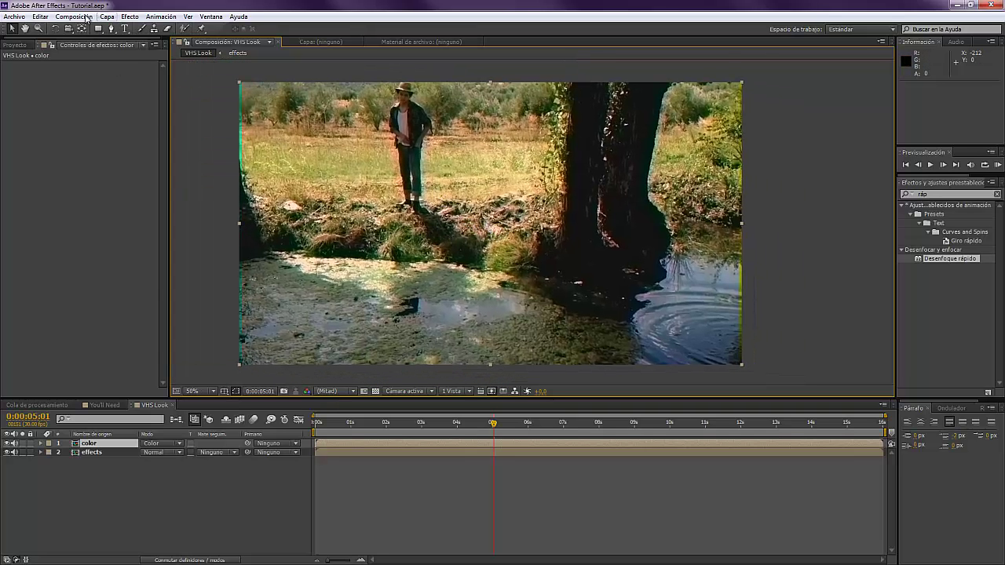
{"action": "key", "text": "alt+c"}
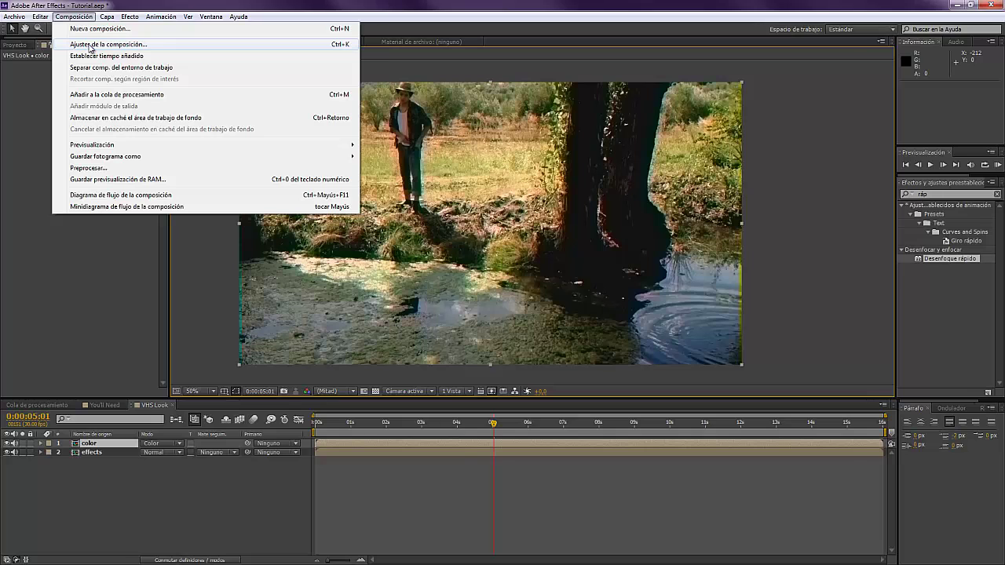
{"action": "left_click", "coordinate": [92, 47]}
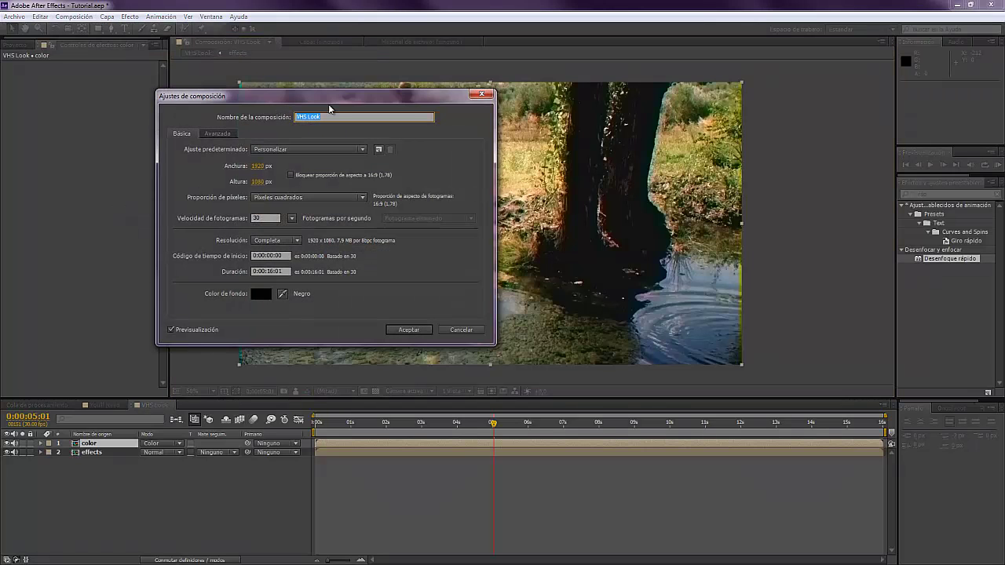
{"action": "left_click", "coordinate": [452, 193]}
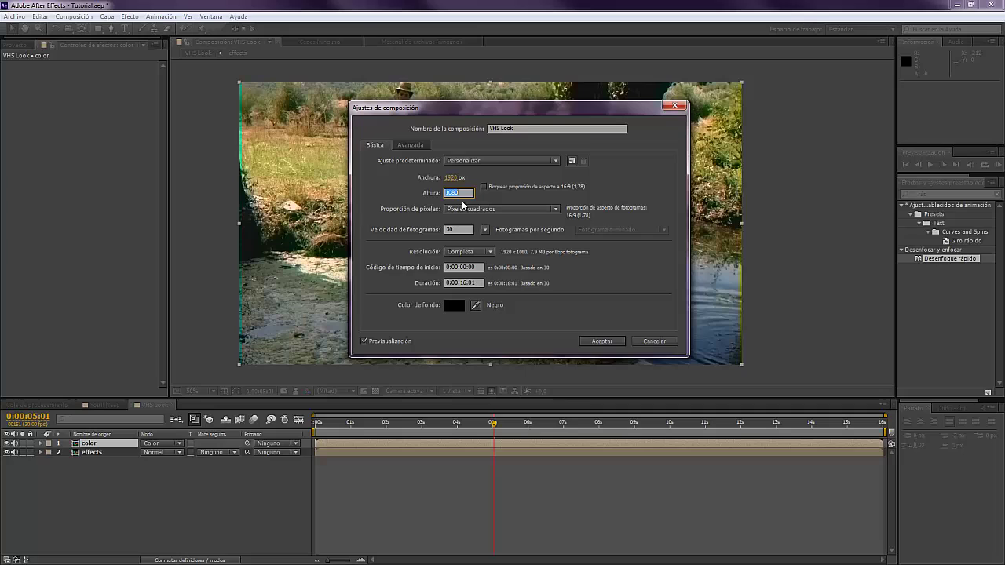
{"action": "type", "text": "1440"}
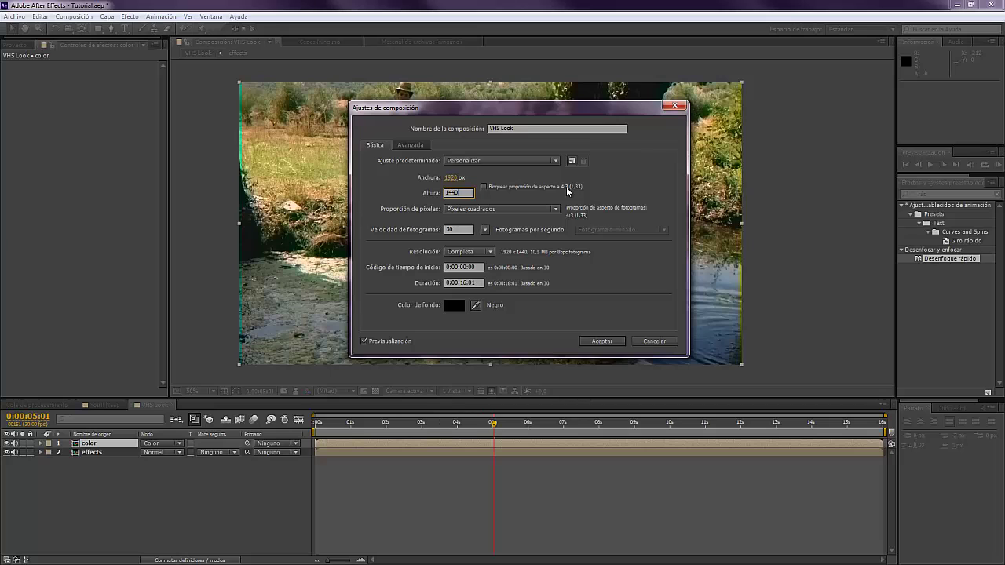
{"action": "left_click", "coordinate": [601, 341]}
Precompose the color and effects layers together as "color aberration".
{"action": "left_click", "coordinate": [99, 452], "text": "shift"}
{"action": "right_click", "coordinate": [98, 452]}
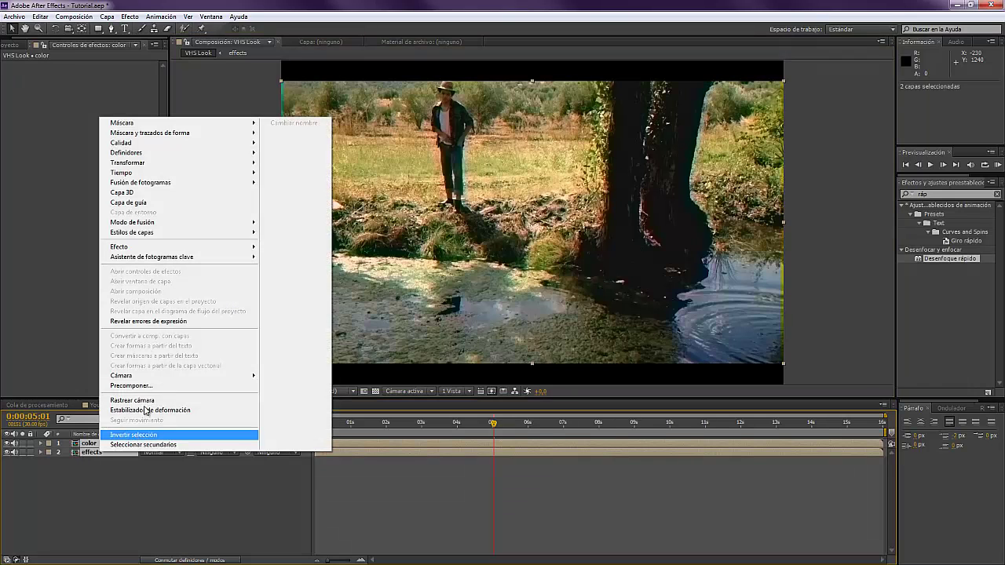
{"action": "left_click", "coordinate": [144, 386]}
{"action": "type", "text": "co"}
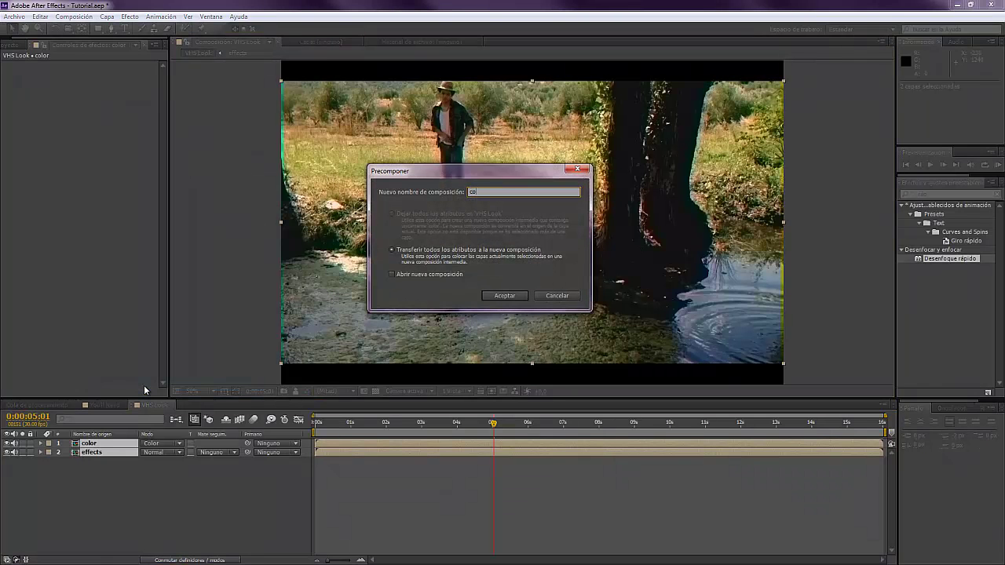
{"action": "type", "text": "lor aberration"}
{"action": "key", "text": "Return"}
Scale the color aberration layer up to 135% to fill the 4:3 frame.
{"action": "key", "text": "s"}
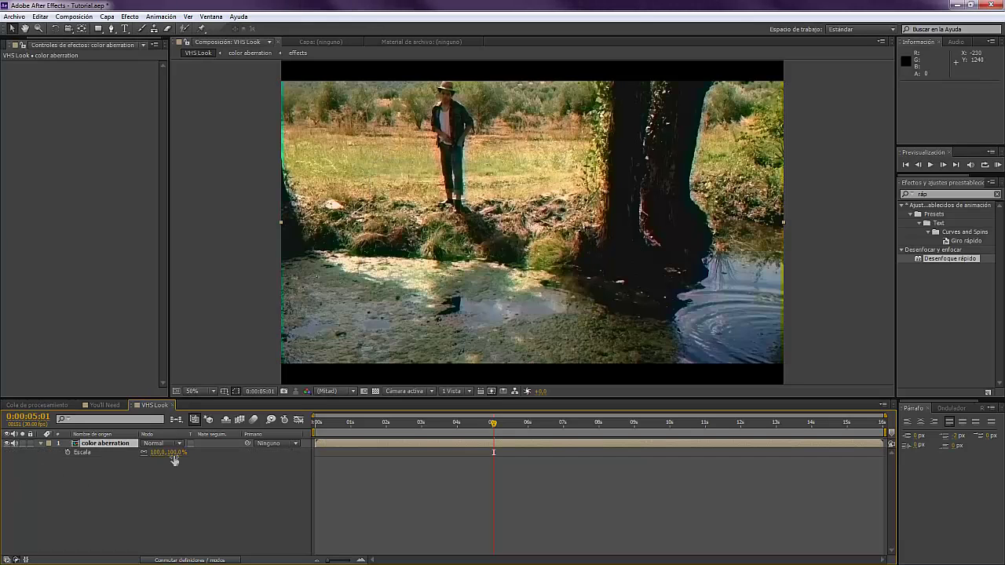
{"action": "left_click_drag", "start_coordinate": [179, 452], "coordinate": [185, 452]}
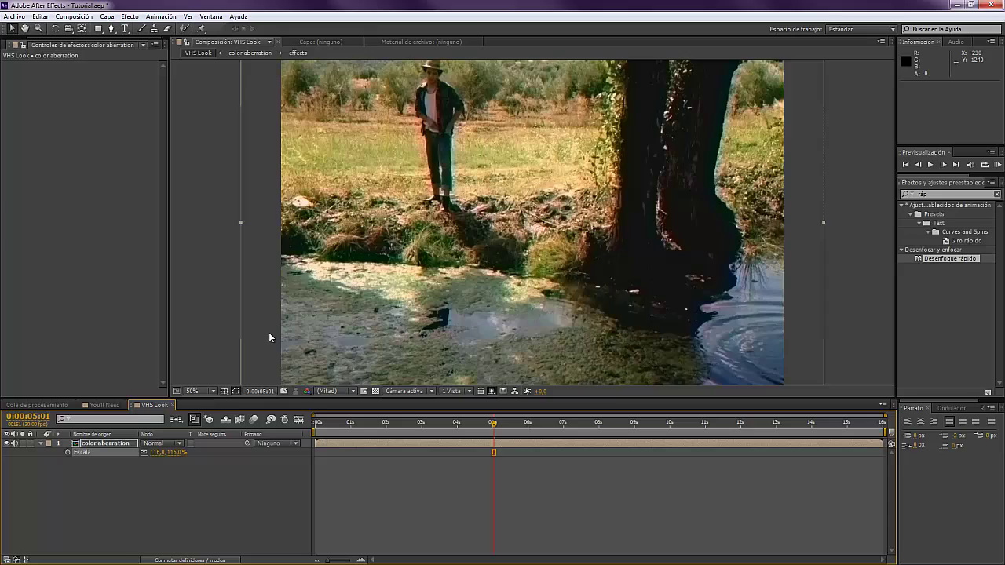
{"action": "left_click_drag", "start_coordinate": [268, 332], "coordinate": [270, 234]}
{"action": "left_click_drag", "start_coordinate": [170, 454], "coordinate": [183, 453]}
{"action": "scroll", "coordinate": [377, 352], "scroll_direction": "up", "scroll_amount": 5}
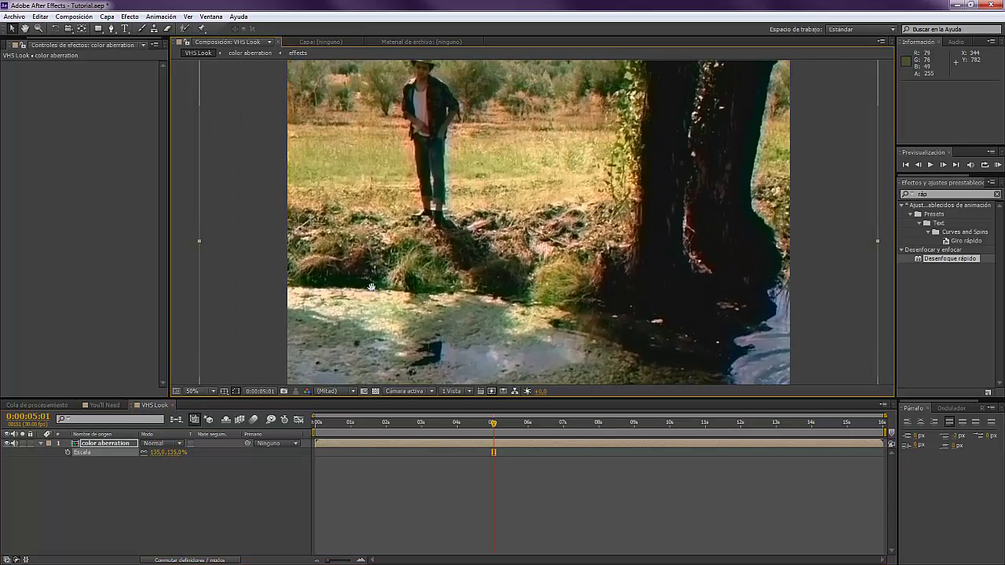
{"action": "left_click_drag", "start_coordinate": [413, 254], "coordinate": [429, 143]}
{"action": "left_click_drag", "start_coordinate": [337, 243], "coordinate": [386, 284]}
{"action": "scroll", "coordinate": [388, 267], "scroll_direction": "down", "scroll_amount": 1}
{"action": "key", "text": "period"}
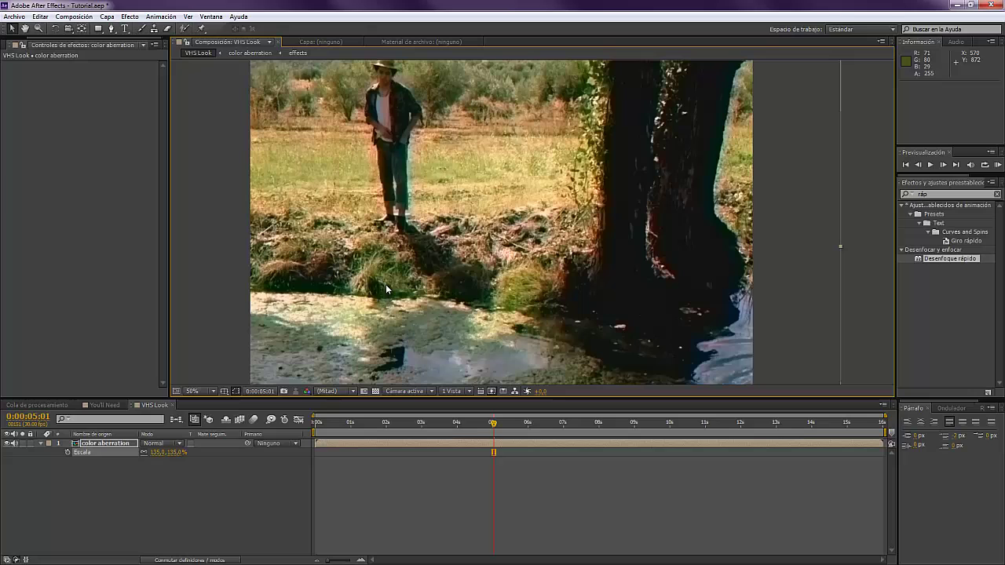
Add an adjustment layer above color aberration and apply Desenfoque rápido to it with Repetir píxeles enabled.
{"action": "left_click", "coordinate": [107, 17]}
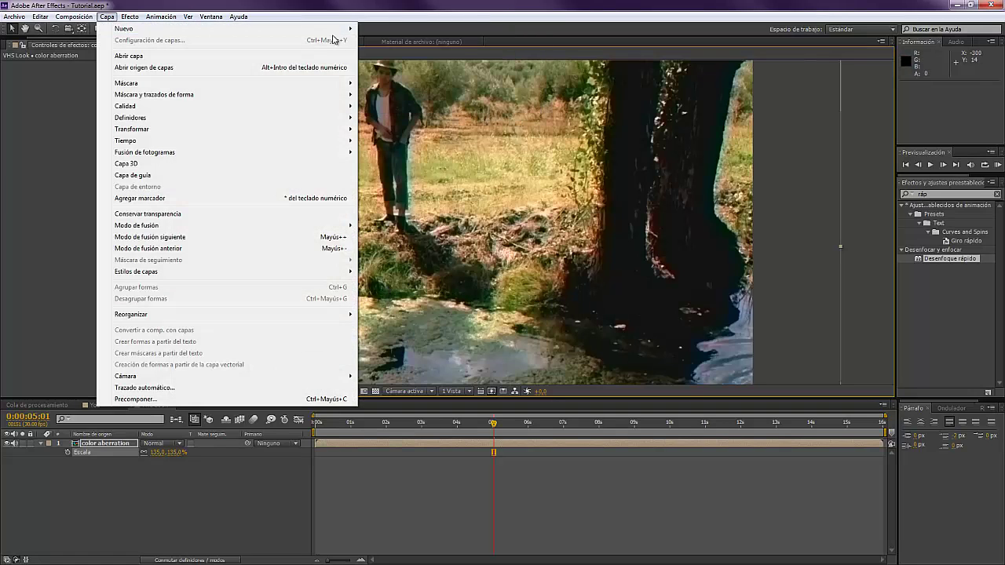
{"action": "mouse_move", "coordinate": [328, 30]}
{"action": "left_click", "coordinate": [434, 100]}
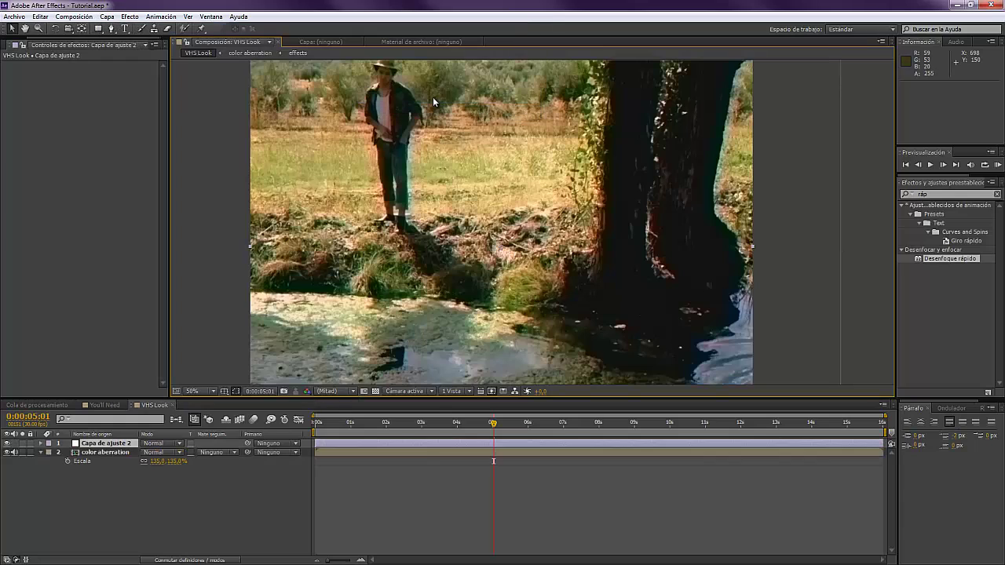
{"action": "left_click", "coordinate": [927, 194]}
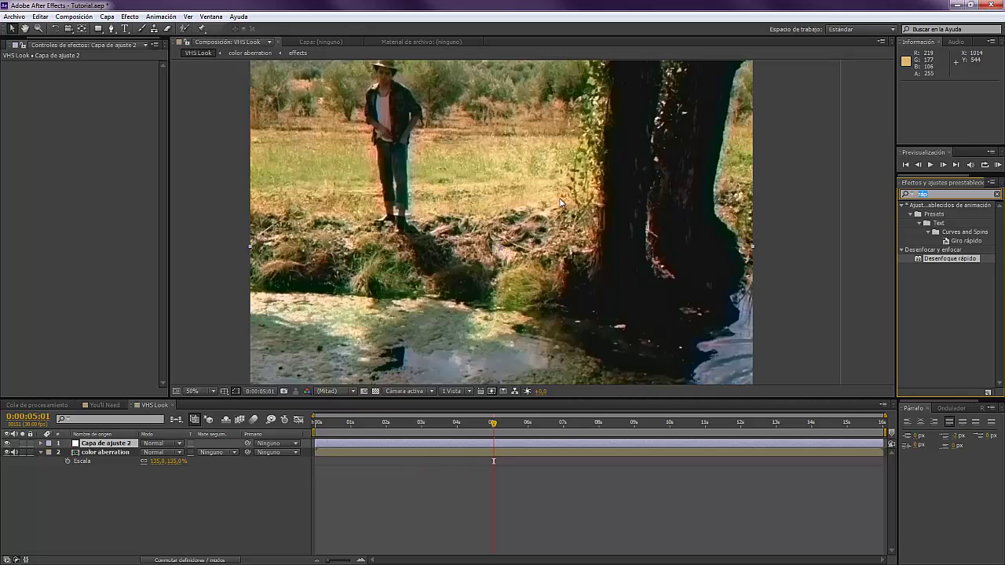
{"action": "type", "text": "ráp"}
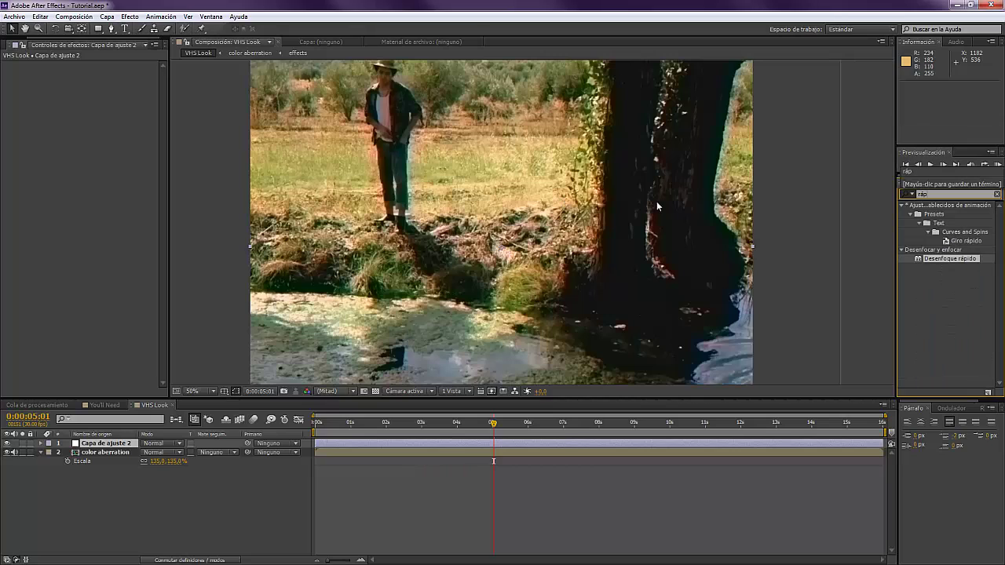
{"action": "left_click_drag", "start_coordinate": [950, 263], "coordinate": [105, 99]}
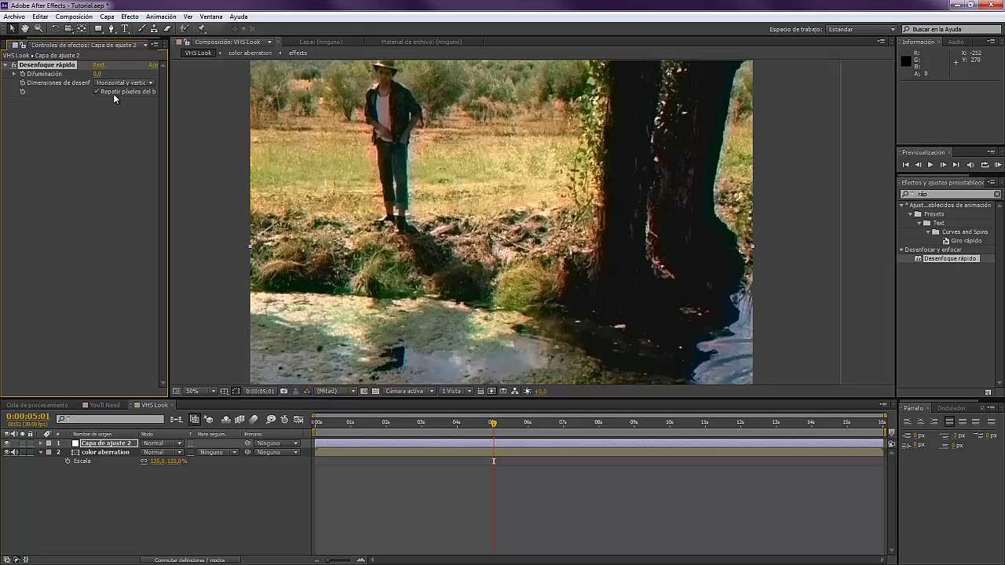
Set the adjustment layer's Difuminación to 3 and inspect the blur close up around the man.
{"action": "left_click", "coordinate": [96, 74]}
{"action": "type", "text": "3"}
{"action": "key", "text": "Return"}
{"action": "left_click_drag", "start_coordinate": [365, 140], "coordinate": [460, 196]}
{"action": "scroll", "coordinate": [391, 153], "scroll_direction": "up", "scroll_amount": 1}
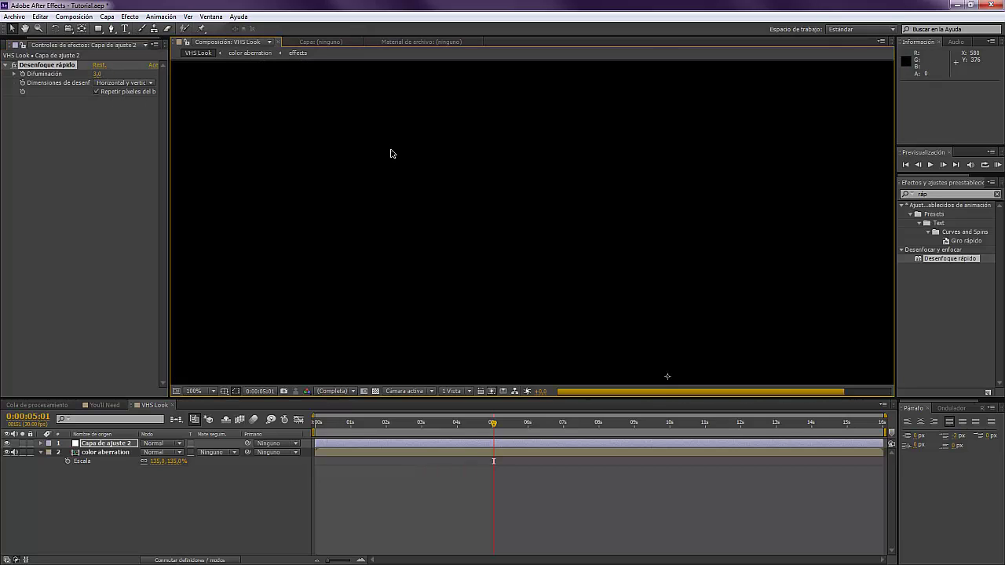
{"action": "left_click_drag", "start_coordinate": [391, 153], "coordinate": [455, 215]}
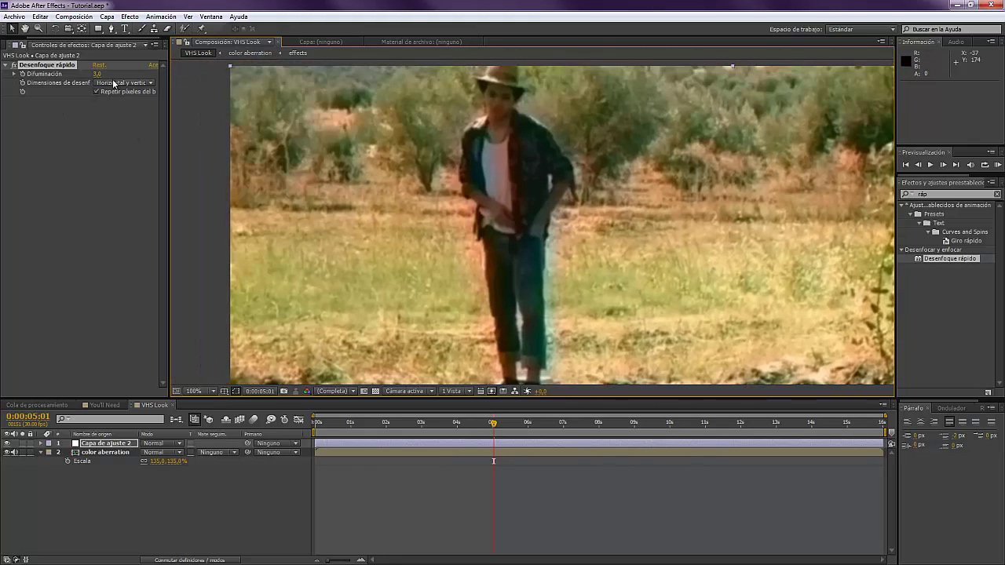
Set the adjustment layer's Difuminación to 5 and inspect the blur on the man and the ground.
{"action": "left_click", "coordinate": [98, 74]}
{"action": "type", "text": "5"}
{"action": "key", "text": "Return"}
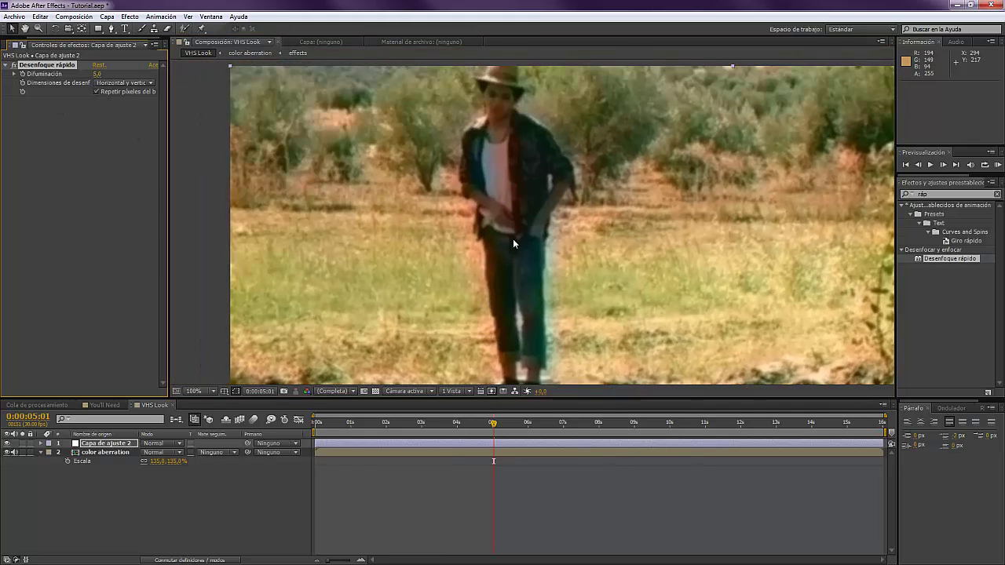
{"action": "left_click_drag", "start_coordinate": [514, 243], "coordinate": [402, 115]}
{"action": "left_click_drag", "start_coordinate": [481, 376], "coordinate": [413, 265]}
{"action": "left_click_drag", "start_coordinate": [455, 196], "coordinate": [451, 268]}
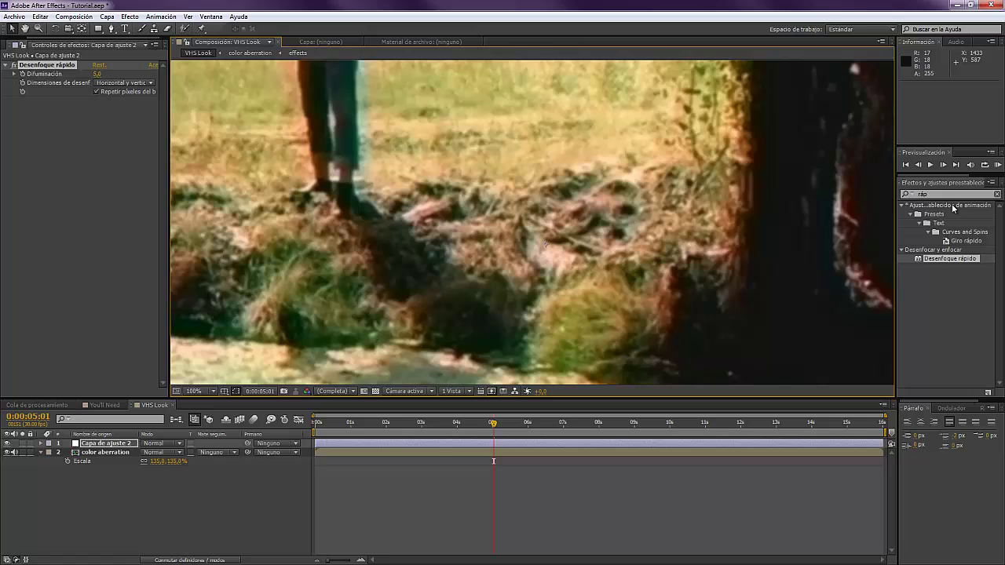
{"action": "left_click_drag", "start_coordinate": [554, 133], "coordinate": [645, 319]}
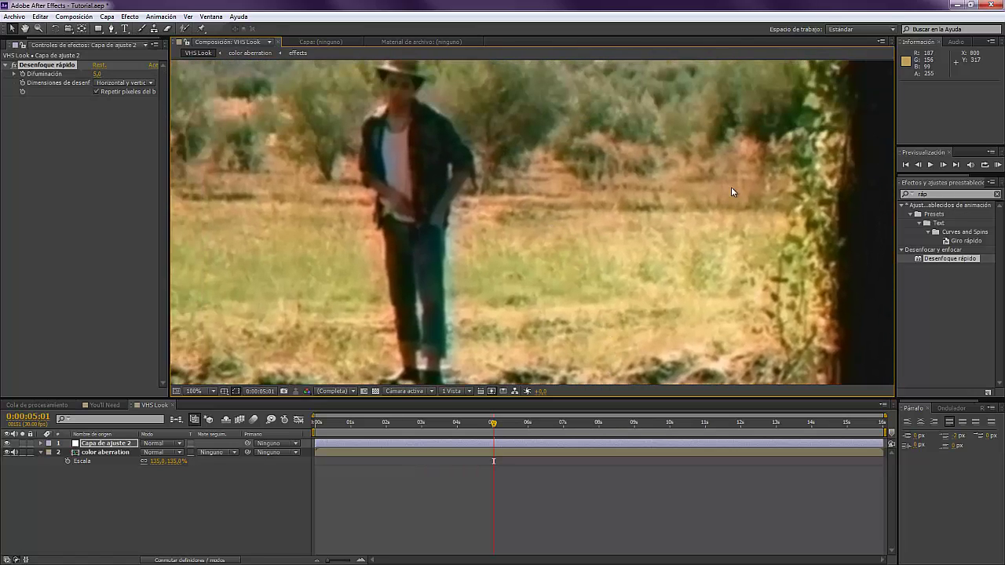
Apply the Máscara de enfoque effect to the adjustment layer, below Desenfoque rápido.
{"action": "left_click", "coordinate": [937, 194]}
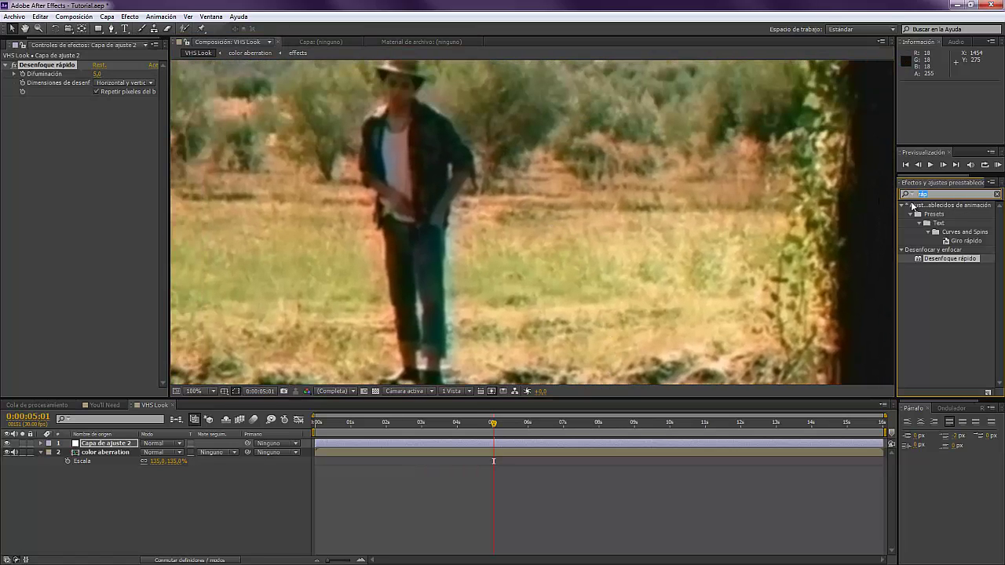
{"action": "type", "text": "másc"}
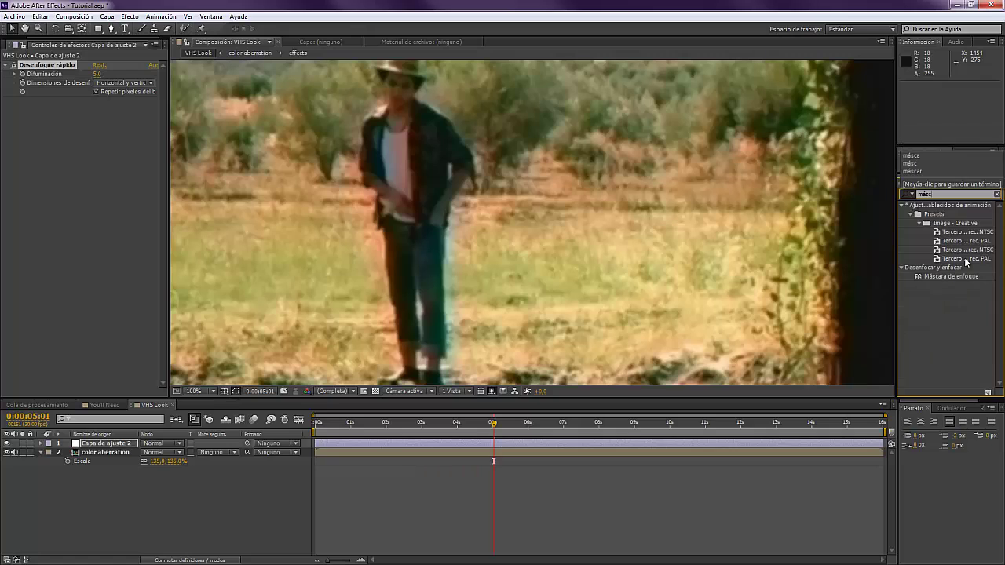
{"action": "left_click_drag", "start_coordinate": [959, 275], "coordinate": [343, 204]}
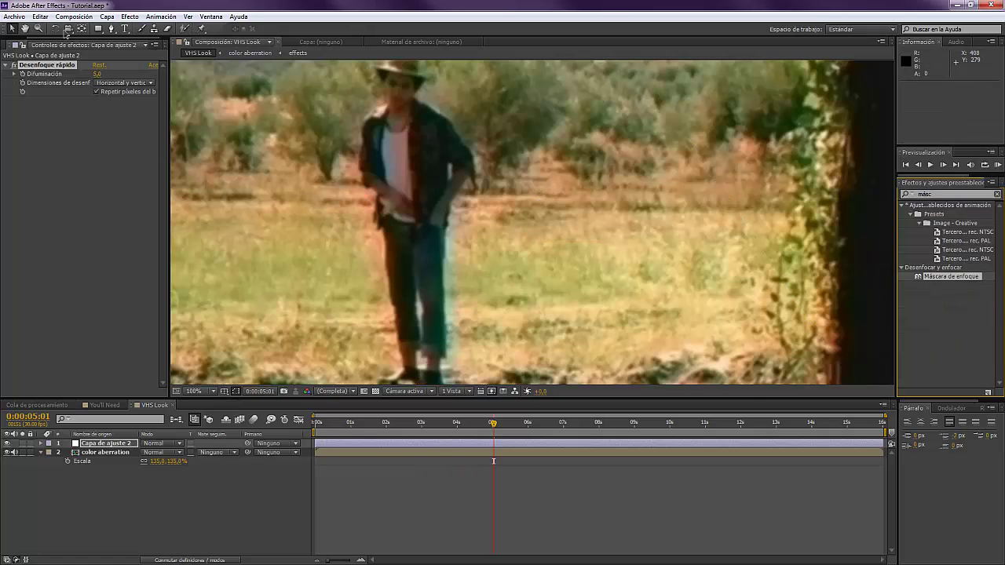
{"action": "left_click", "coordinate": [107, 17]}
{"action": "mouse_move", "coordinate": [129, 16]}
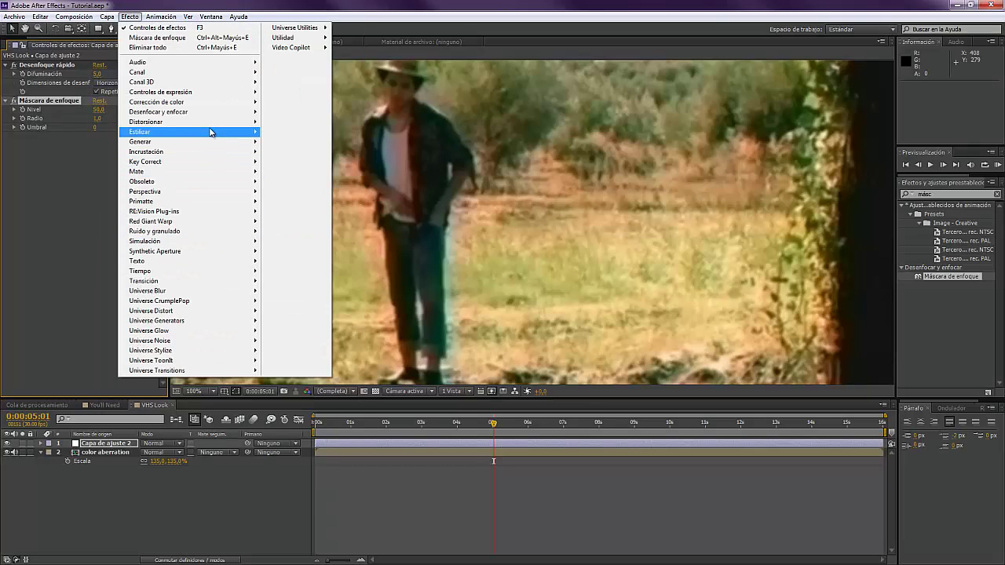
{"action": "mouse_move", "coordinate": [197, 112]}
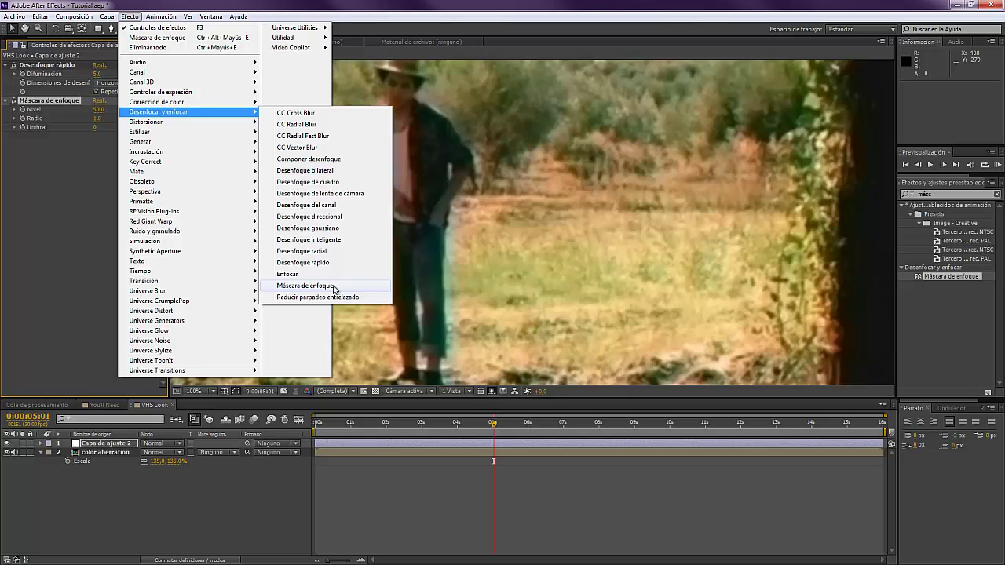
{"action": "left_click", "coordinate": [90, 235]}
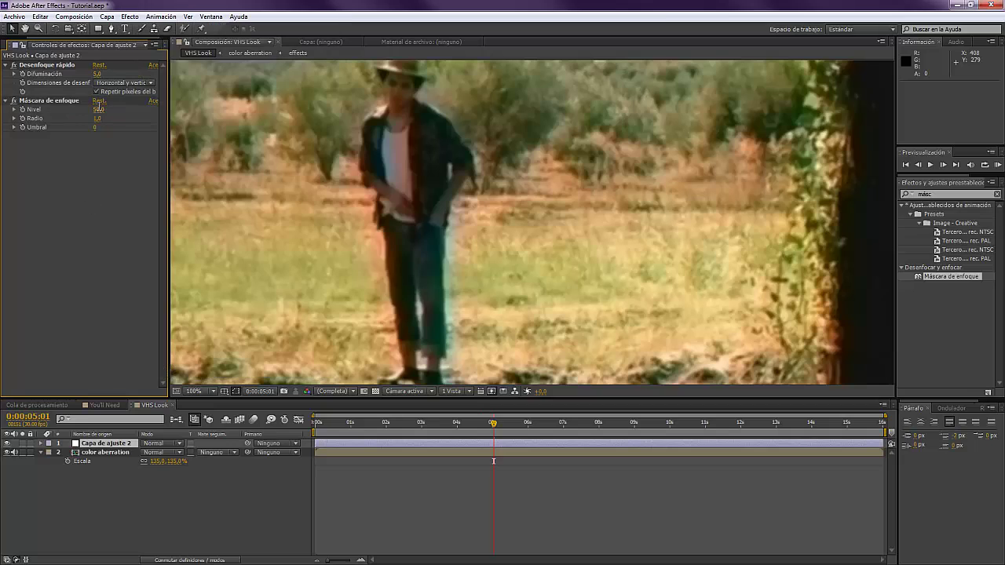
Set Máscara de enfoque to Nivel 100 and Radio 10.
{"action": "type", "text": "100"}
{"action": "key", "text": "Return"}
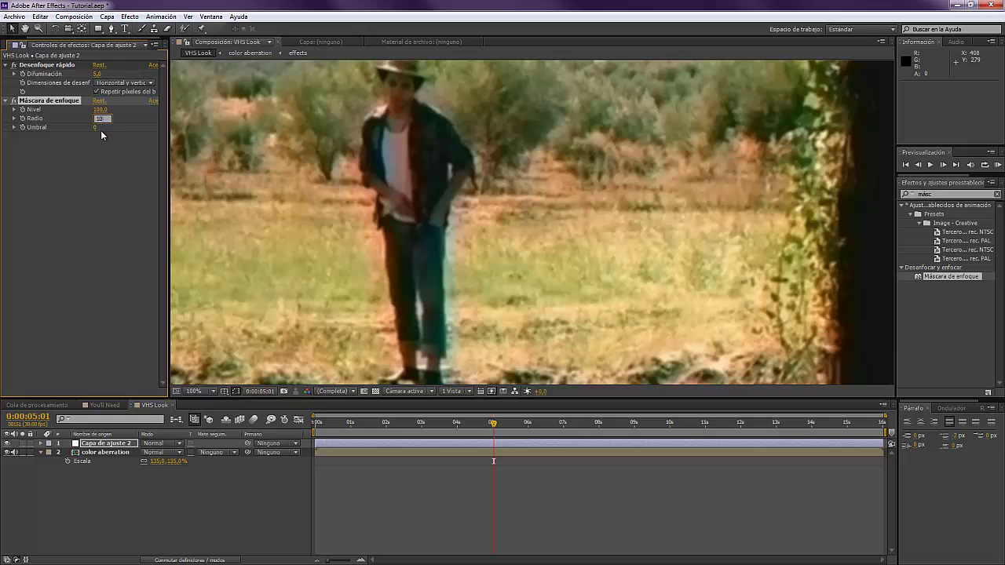
{"action": "key", "text": "Return"}
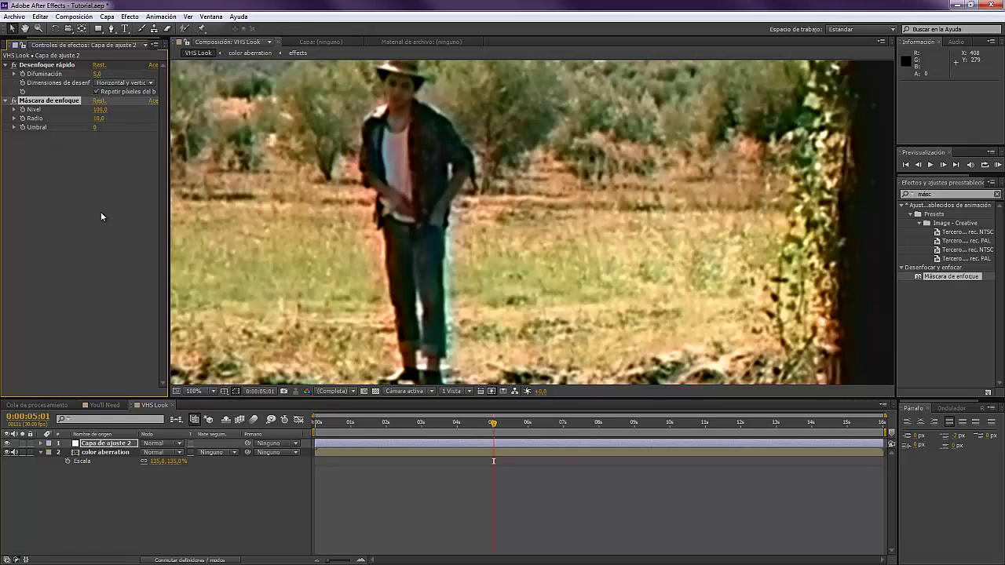
{"action": "left_click", "coordinate": [101, 213]}
Compare the footage with and without the adjustment layer, both zoomed out and close up around the man.
{"action": "scroll", "coordinate": [367, 221], "scroll_direction": "down", "scroll_amount": 1}
{"action": "left_click_drag", "start_coordinate": [424, 228], "coordinate": [366, 151]}
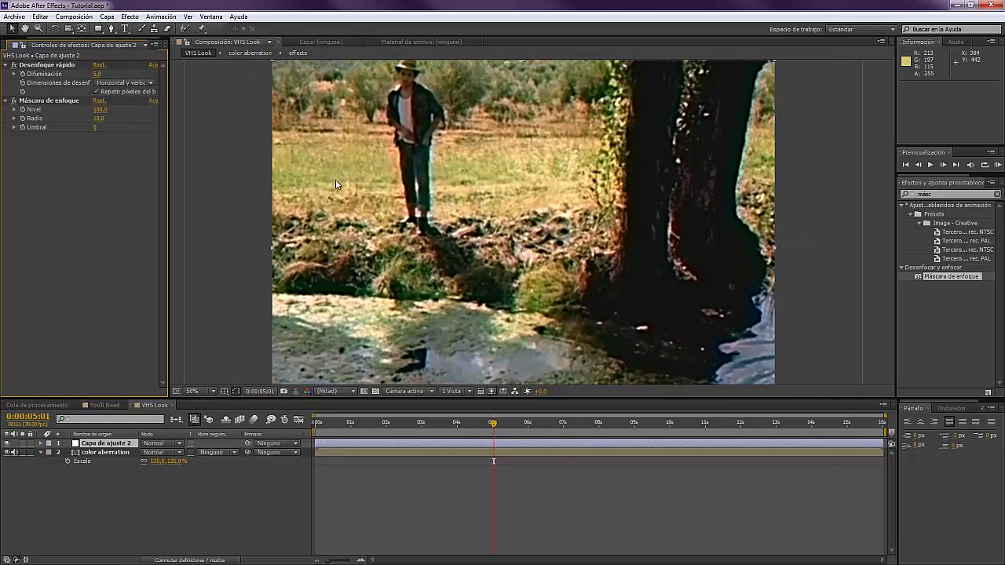
{"action": "left_click", "coordinate": [7, 444]}
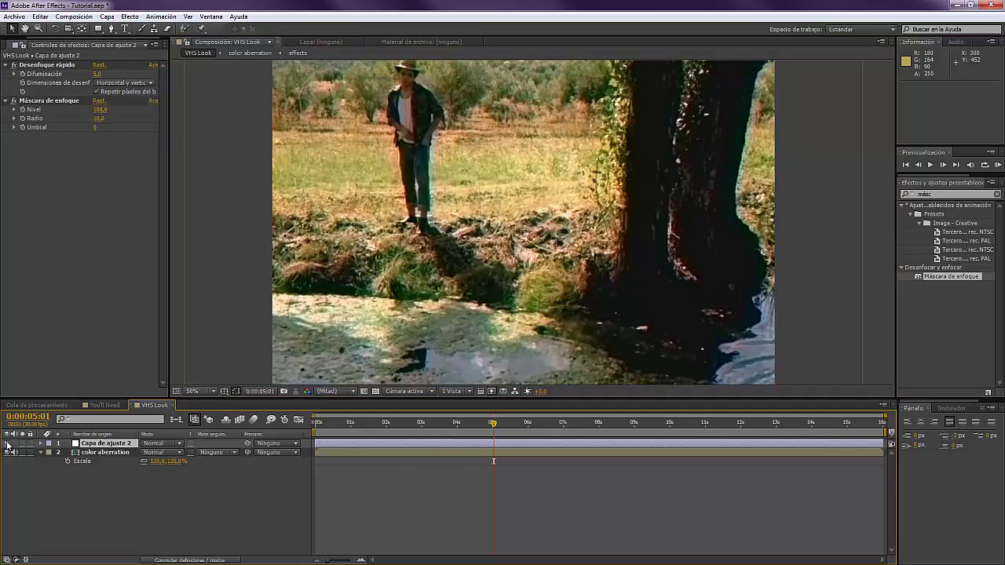
{"action": "scroll", "coordinate": [500, 233], "scroll_direction": "up", "scroll_amount": 2}
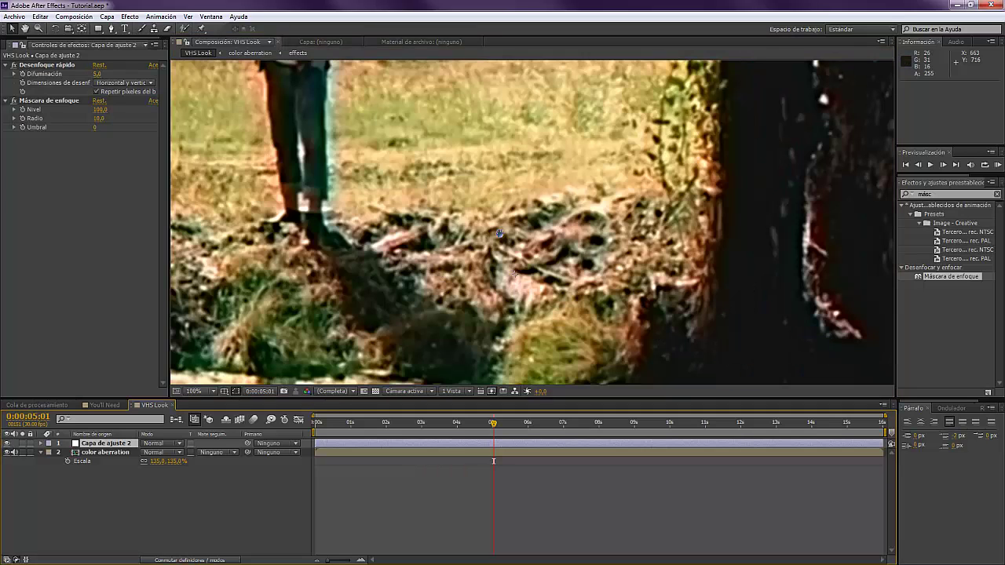
{"action": "left_click_drag", "start_coordinate": [500, 233], "coordinate": [665, 437]}
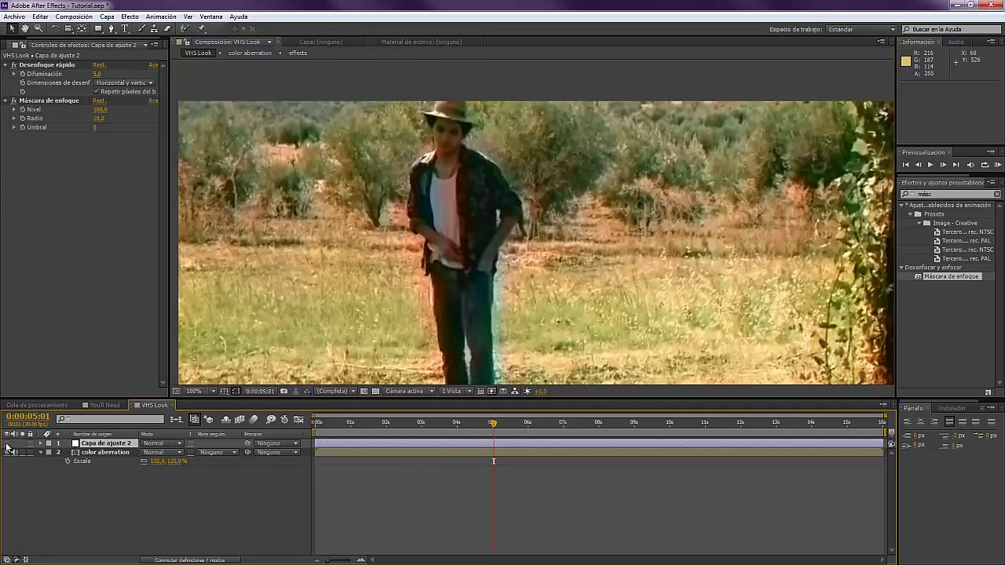
Set the adjustment layer's Difuminación to 3 and compare the footage with and without the layer.
{"action": "left_click", "coordinate": [99, 74]}
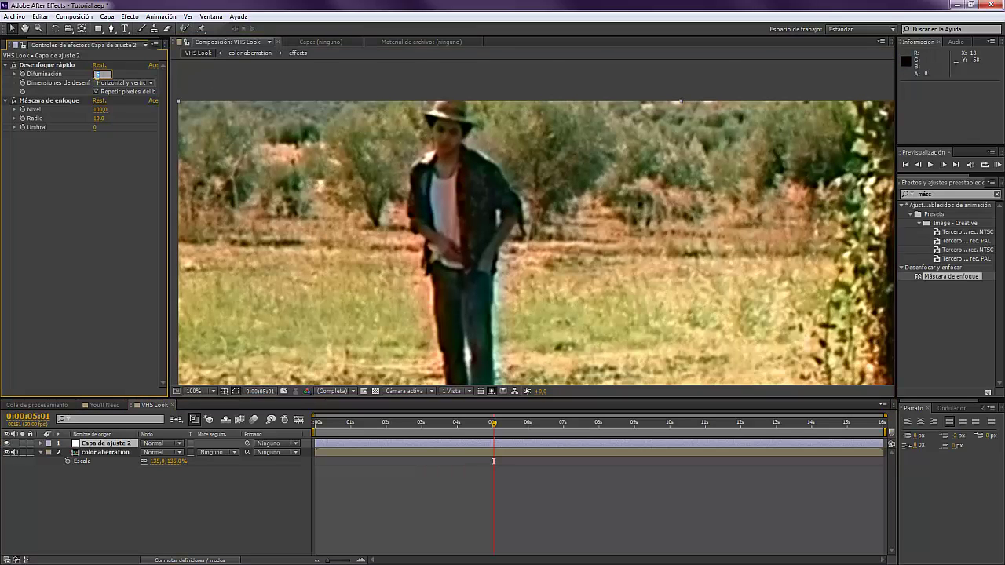
{"action": "type", "text": "3"}
{"action": "key", "text": "Return"}
{"action": "left_click_drag", "start_coordinate": [360, 264], "coordinate": [306, 241]}
{"action": "left_click", "coordinate": [6, 444]}
{"action": "left_click", "coordinate": [7, 444]}
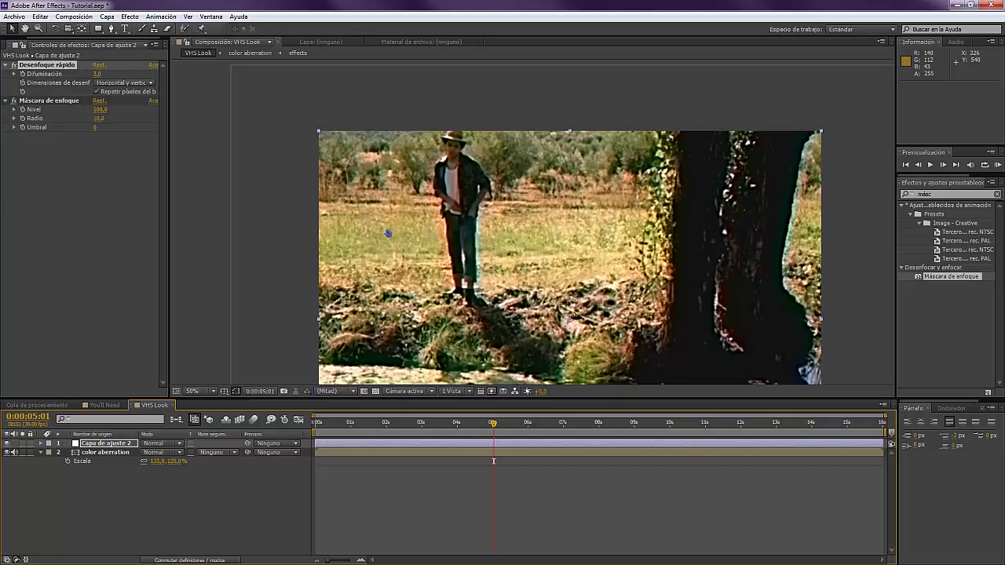
{"action": "left_click_drag", "start_coordinate": [388, 233], "coordinate": [345, 163]}
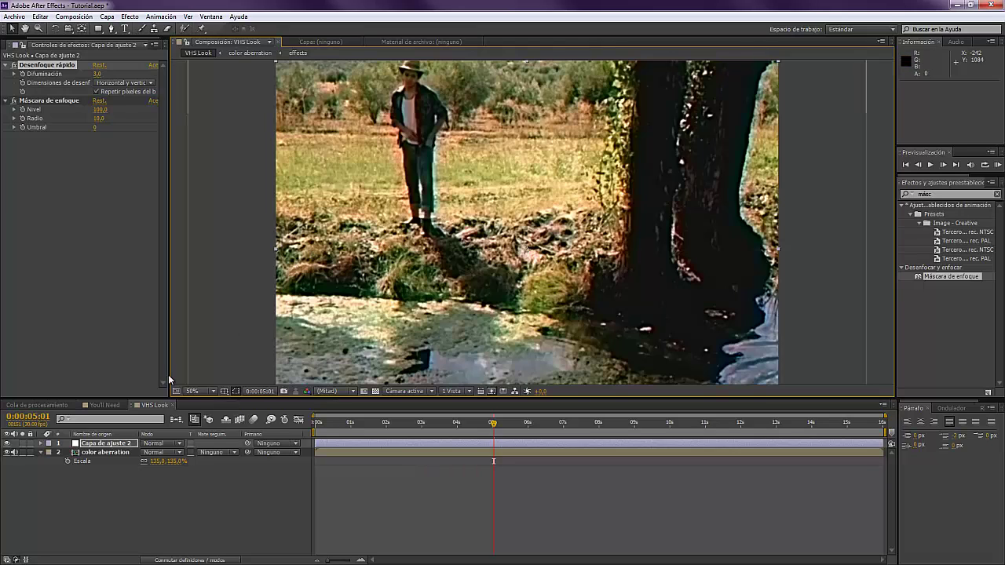
{"action": "mouse_move", "coordinate": [216, 267]}
{"action": "left_mouse_down"}
{"action": "mouse_move", "coordinate": [217, 245]}
{"action": "mouse_move", "coordinate": [224, 282]}
{"action": "left_mouse_up"}
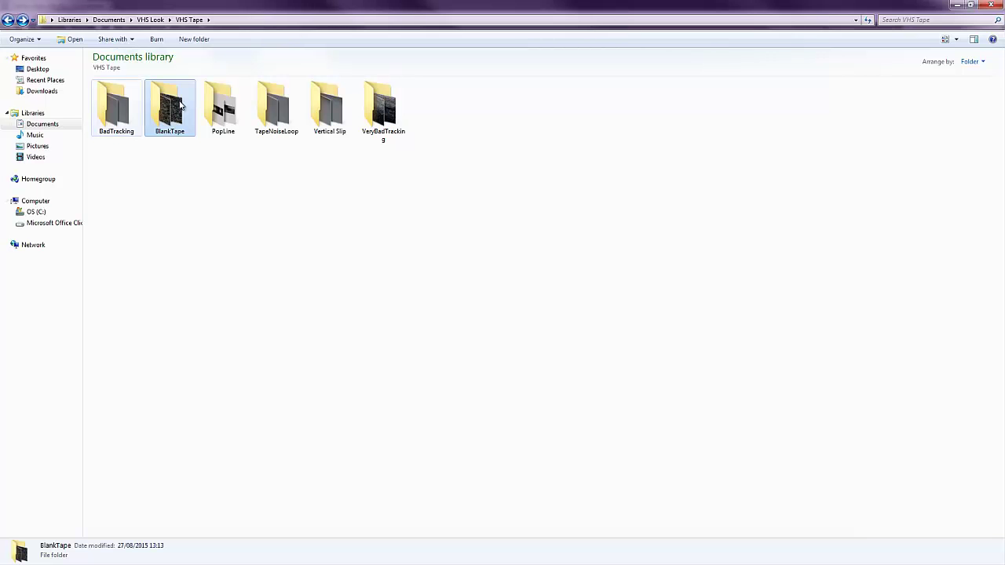
Switch to the file explorer and examine the VHS Tape folders, including the image sequences in BadTracking and BlankTape.
{"action": "left_click", "coordinate": [278, 173]}
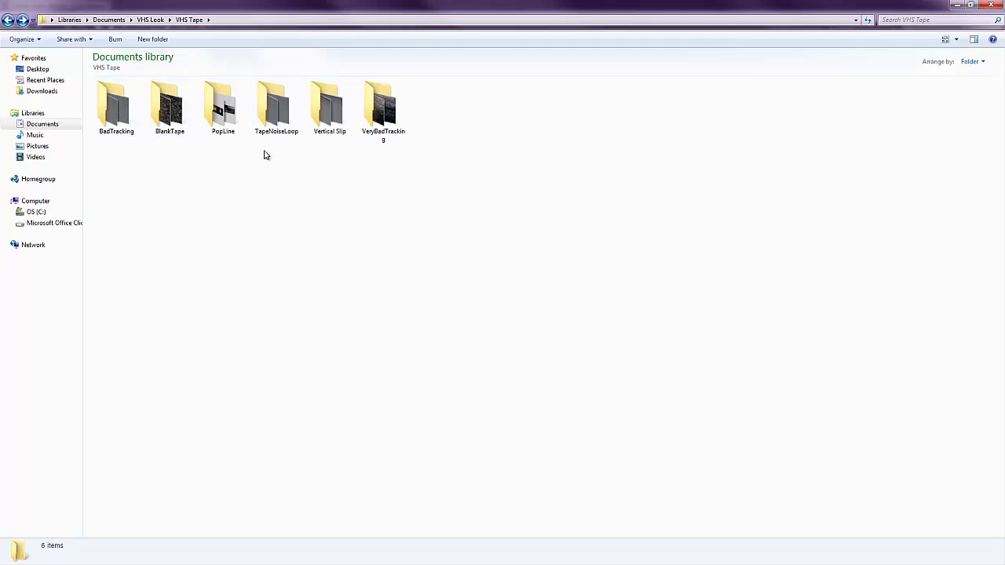
{"action": "left_click_drag", "start_coordinate": [93, 154], "coordinate": [446, 85]}
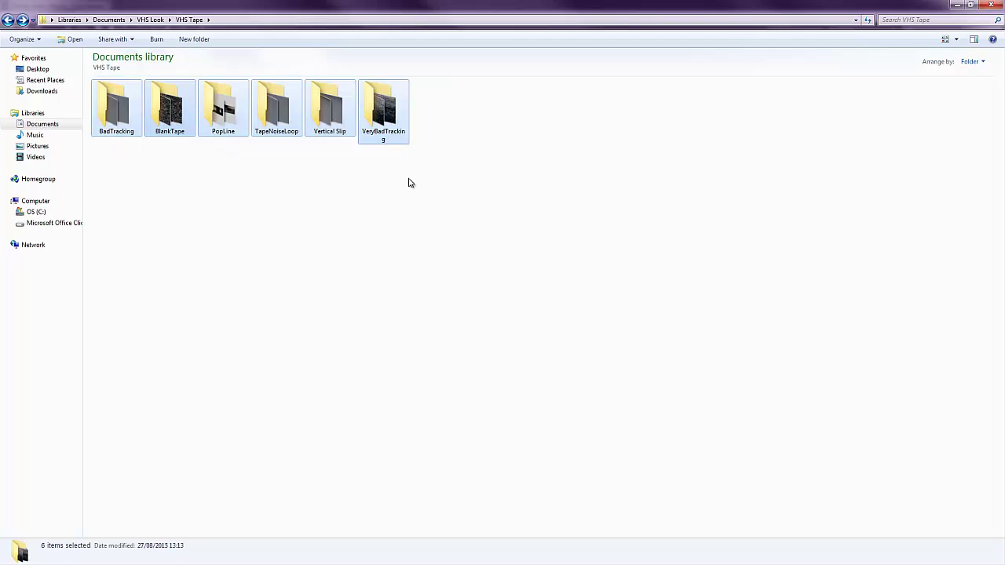
{"action": "left_click", "coordinate": [409, 185]}
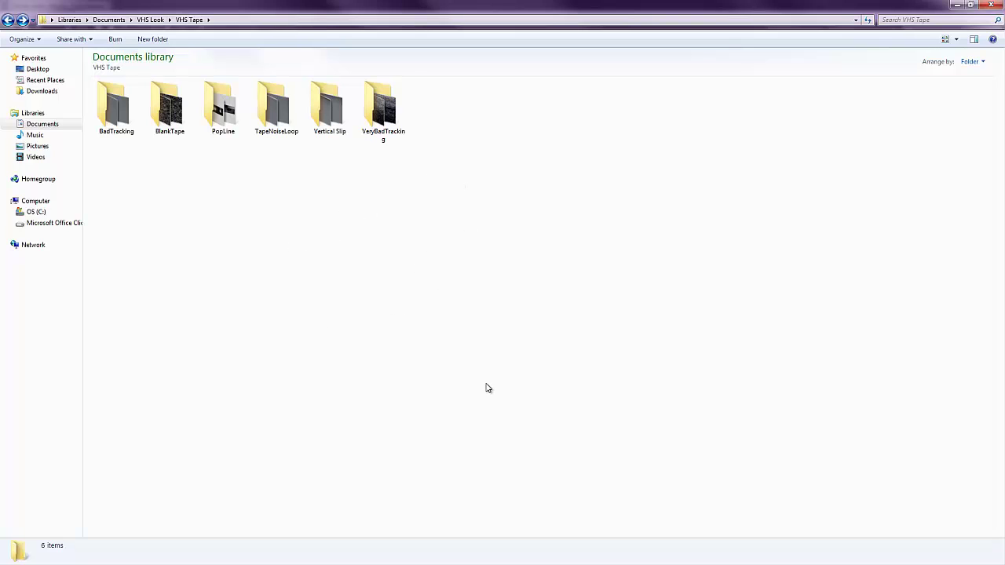
{"action": "double_click", "coordinate": [121, 110]}
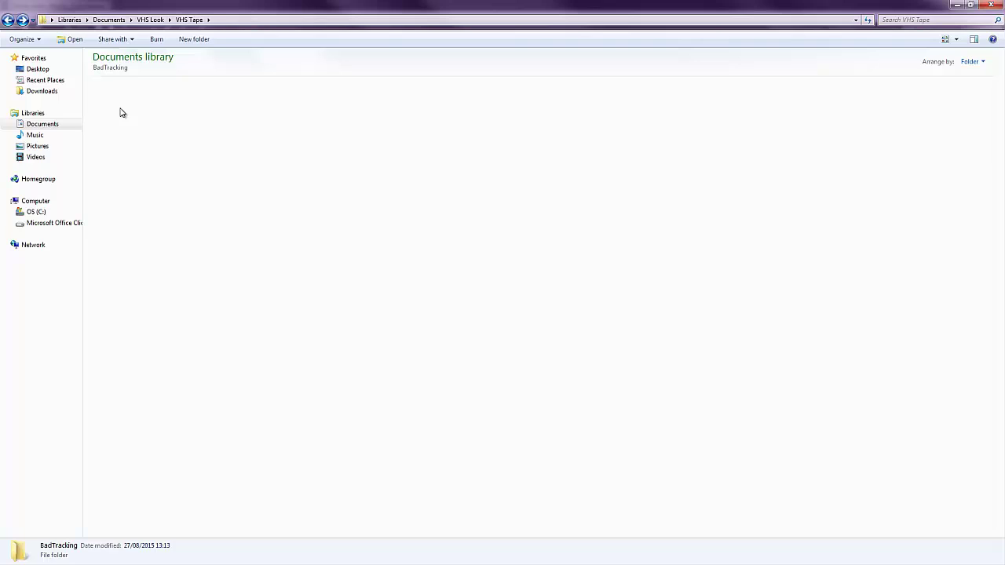
{"action": "key", "text": "BackSpace"}
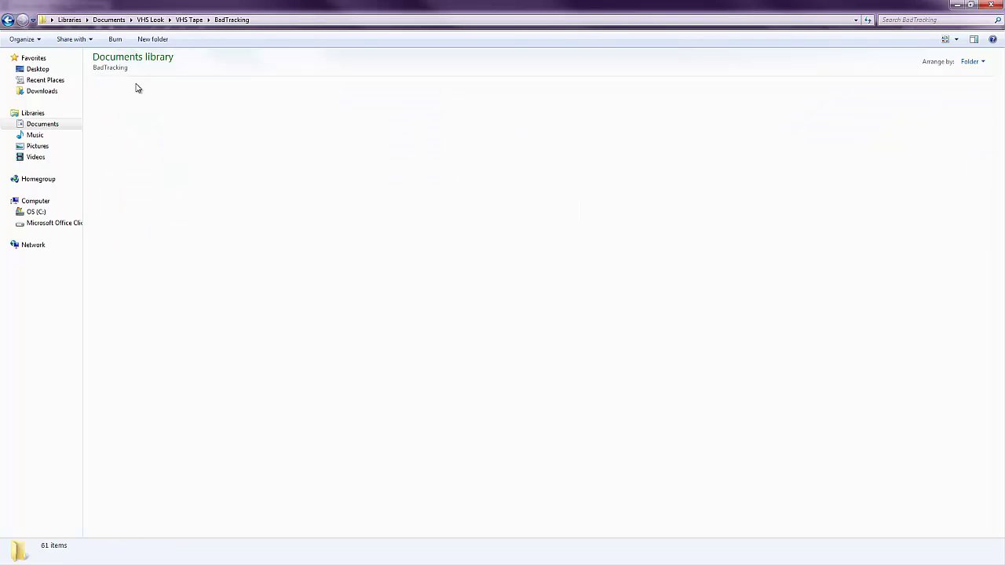
{"action": "double_click", "coordinate": [170, 101]}
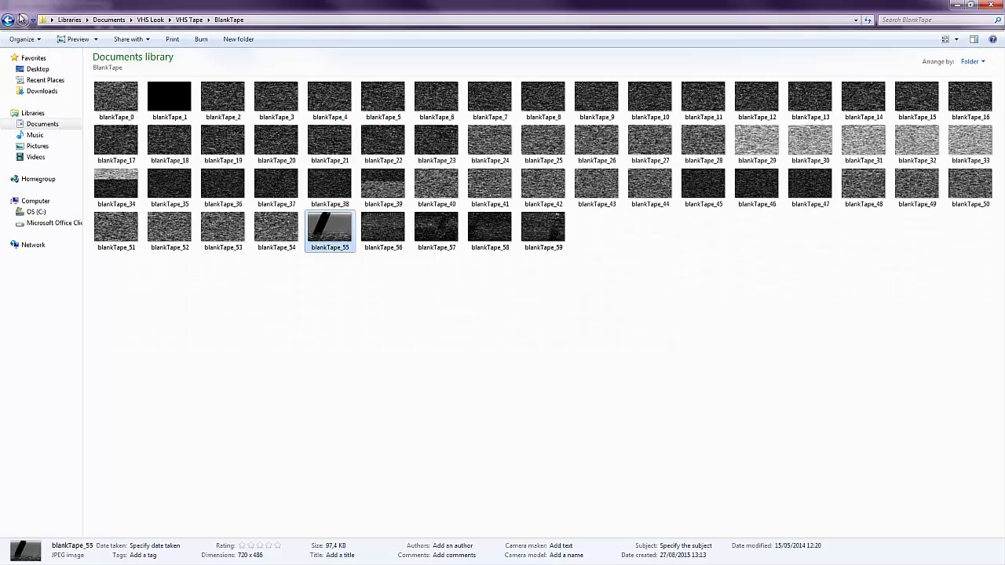
{"action": "left_click", "coordinate": [8, 21]}
{"action": "left_click_drag", "start_coordinate": [105, 159], "coordinate": [438, 102]}
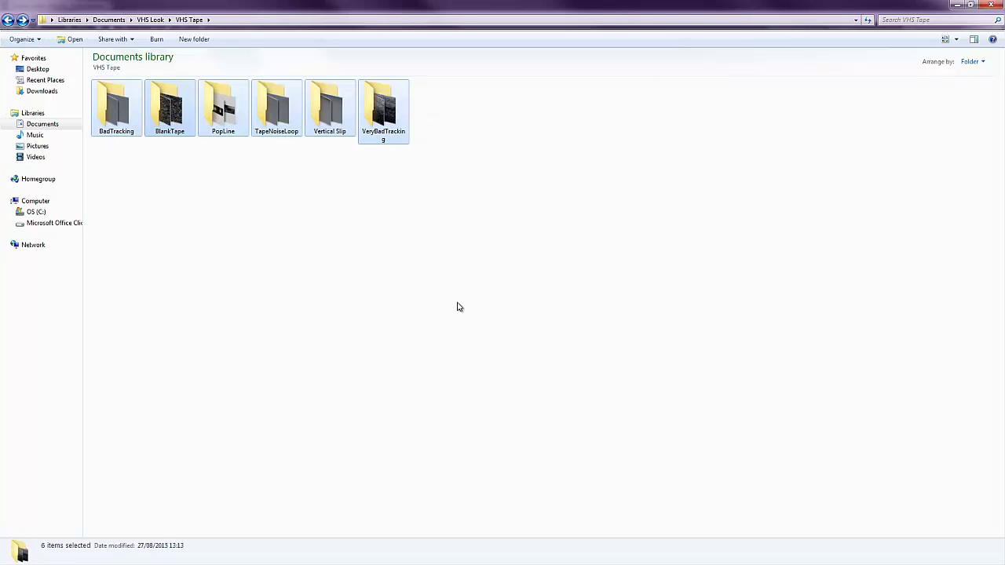
{"action": "left_click", "coordinate": [188, 163]}
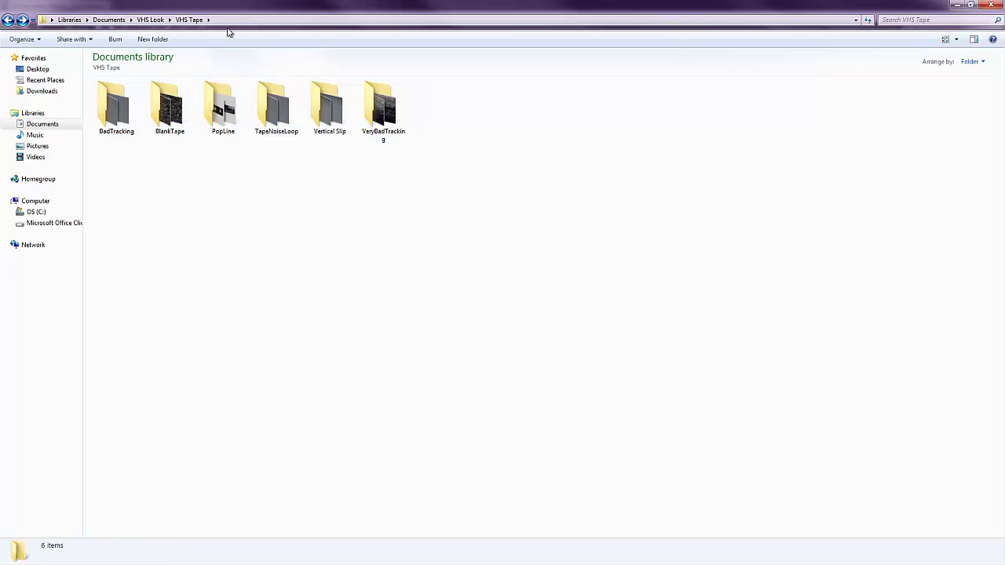
Switch to After Effects, import all images of the BadTracking folder into the project as separate stills, and undo the import.
{"action": "left_click", "coordinate": [2, 105]}
{"action": "left_click", "coordinate": [7, 44]}
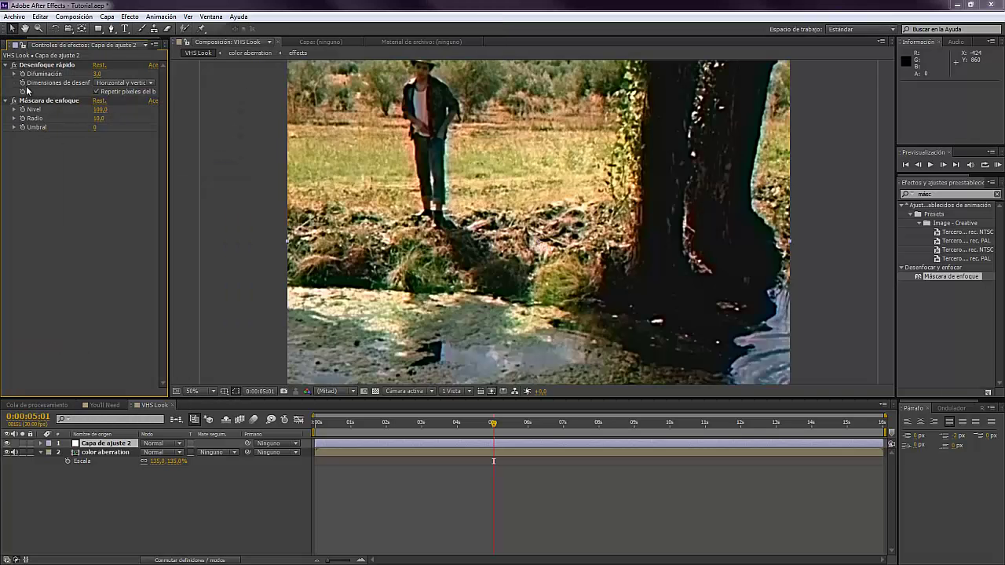
{"action": "left_click_drag", "start_coordinate": [0, 72], "coordinate": [799, 85]}
{"action": "double_click", "coordinate": [599, 198]}
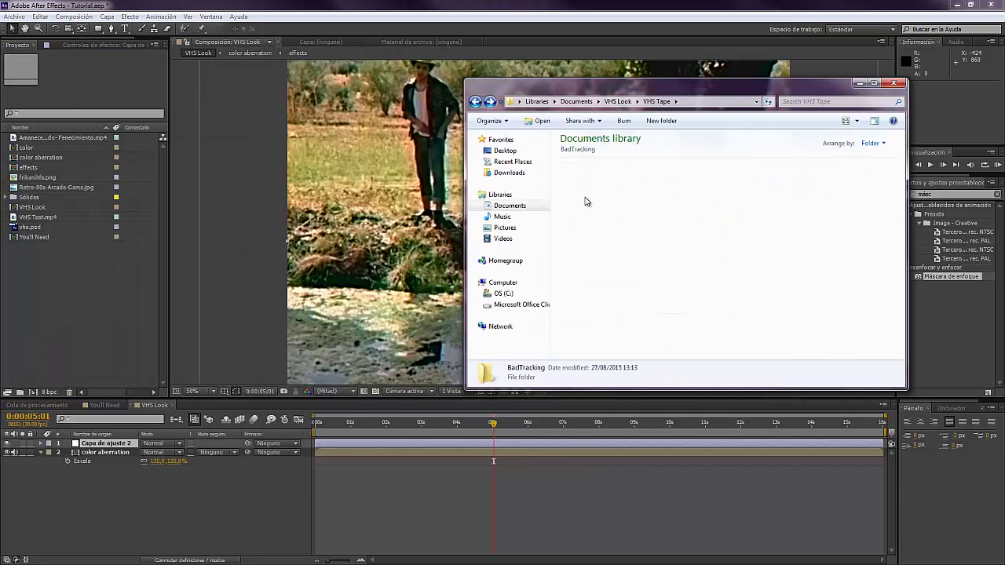
{"action": "scroll", "coordinate": [594, 197], "scroll_direction": "down", "scroll_amount": 5}
{"action": "key", "text": "ctrl+a"}
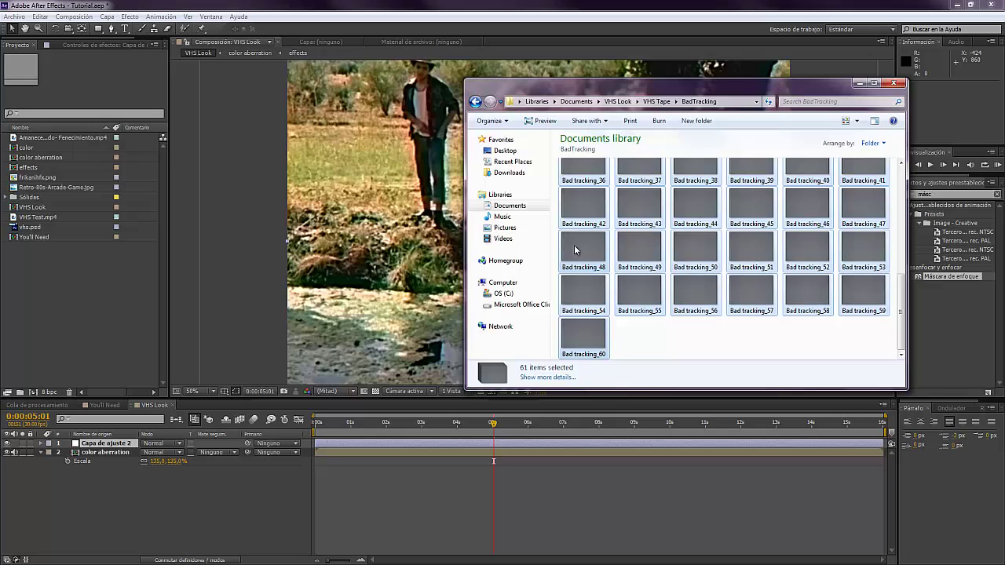
{"action": "scroll", "coordinate": [586, 314], "scroll_direction": "up", "scroll_amount": 5}
{"action": "left_click_drag", "start_coordinate": [590, 185], "coordinate": [126, 296]}
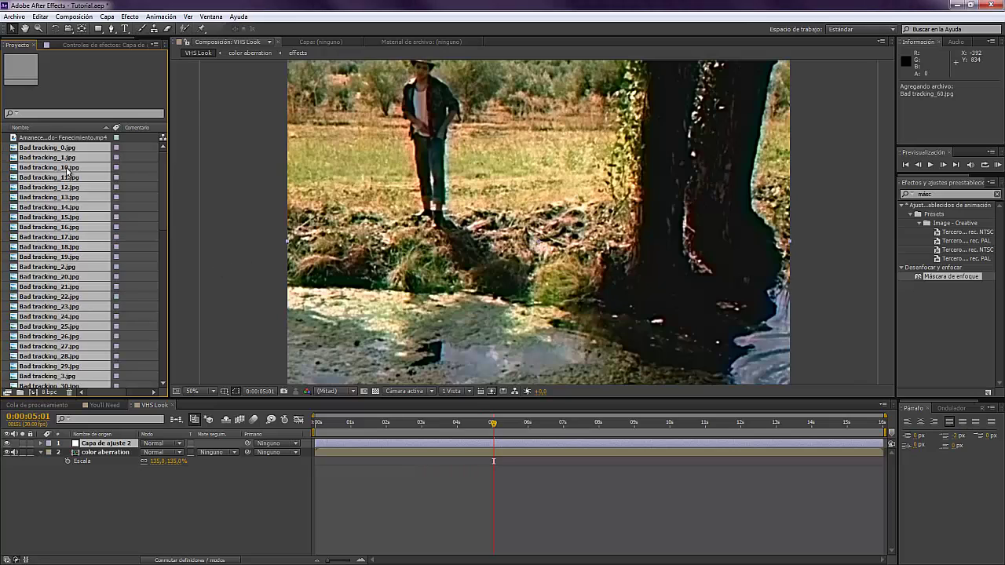
{"action": "scroll", "coordinate": [64, 264], "scroll_direction": "down", "scroll_amount": 12}
{"action": "scroll", "coordinate": [64, 270], "scroll_direction": "up", "scroll_amount": 9}
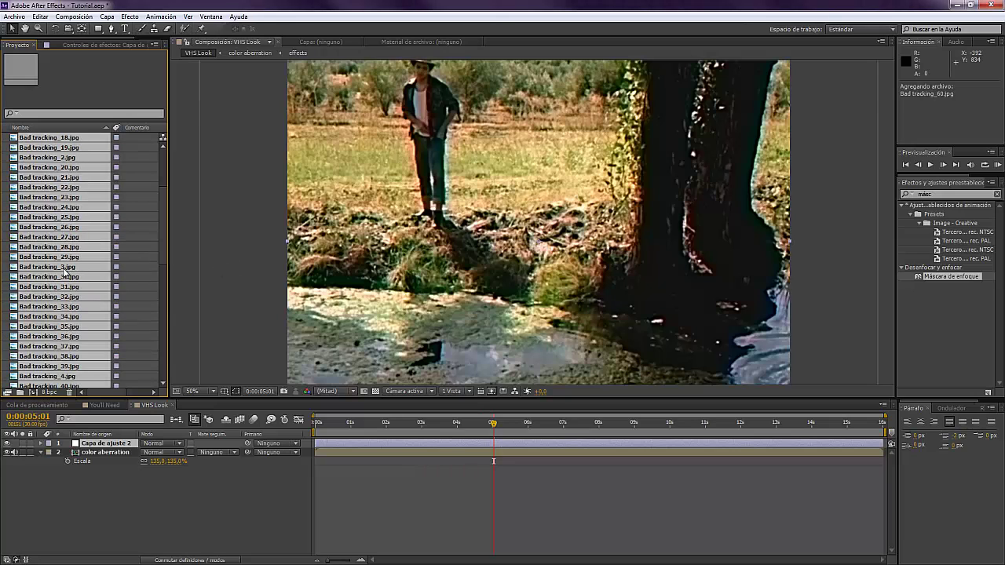
{"action": "key", "text": "ctrl+z"}
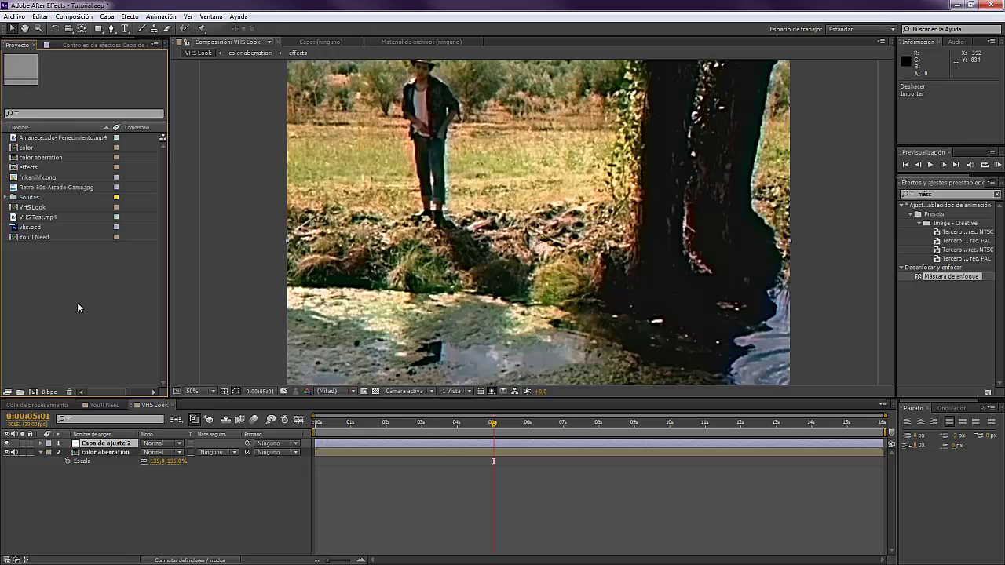
Import Bad tracking_0 through Bad tracking_60 from the BadTracking folder as one JPEG sequence.
{"action": "double_click", "coordinate": [77, 307]}
{"action": "left_click", "coordinate": [276, 230]}
{"action": "left_click", "coordinate": [14, 16]}
{"action": "mouse_move", "coordinate": [153, 139]}
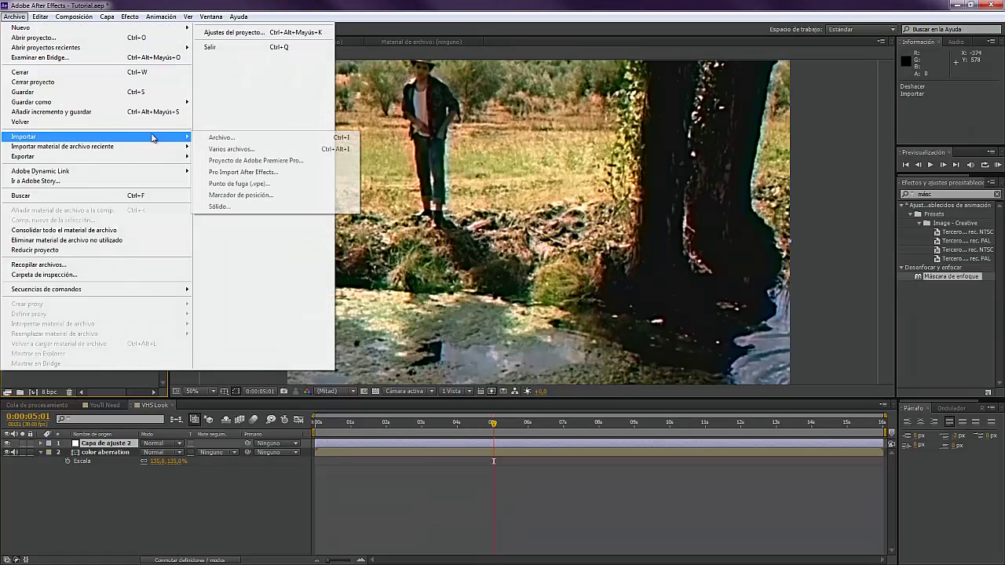
{"action": "left_click", "coordinate": [240, 139]}
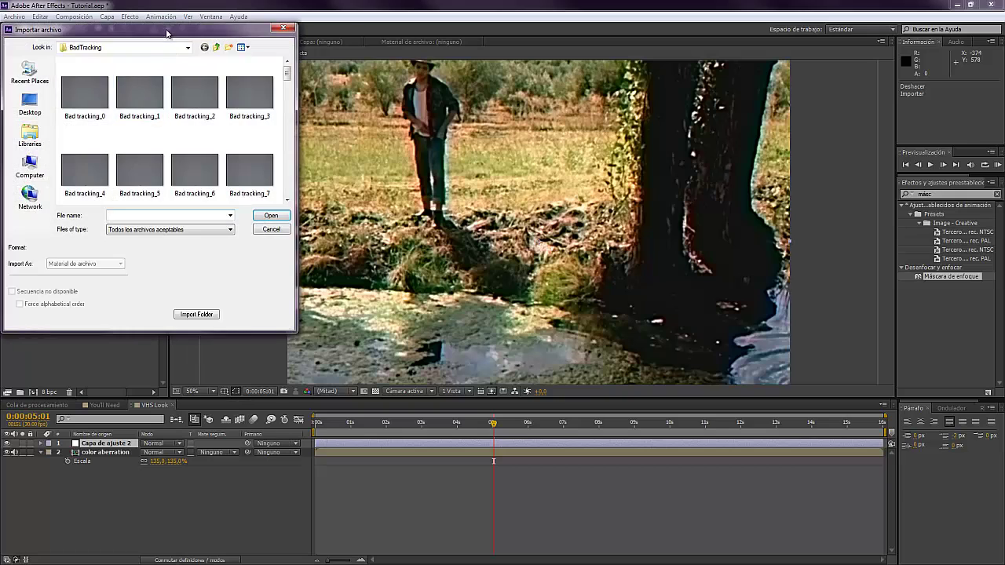
{"action": "left_click_drag", "start_coordinate": [166, 33], "coordinate": [453, 99]}
{"action": "left_click", "coordinate": [372, 161]}
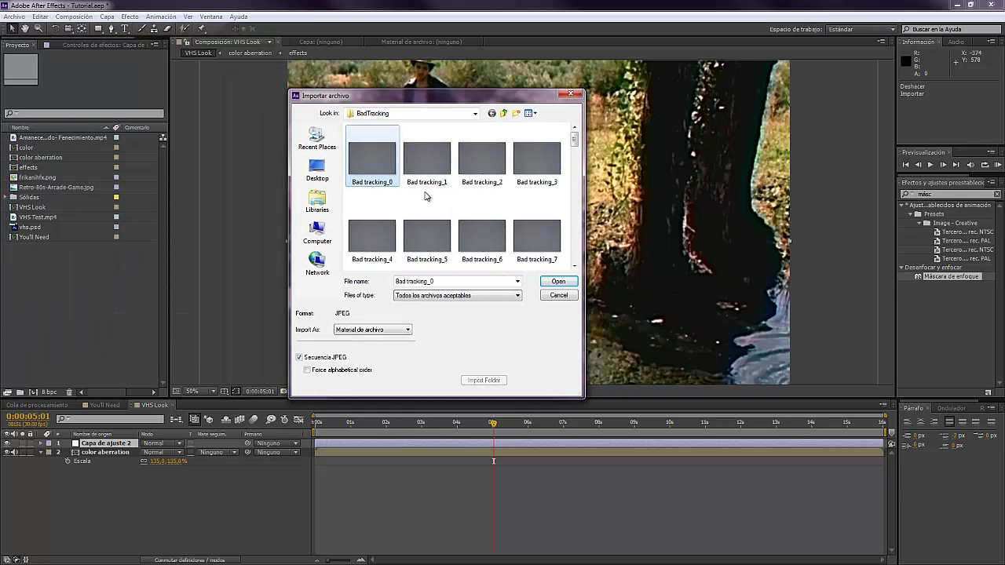
{"action": "scroll", "coordinate": [425, 196], "scroll_direction": "down", "scroll_amount": 10}
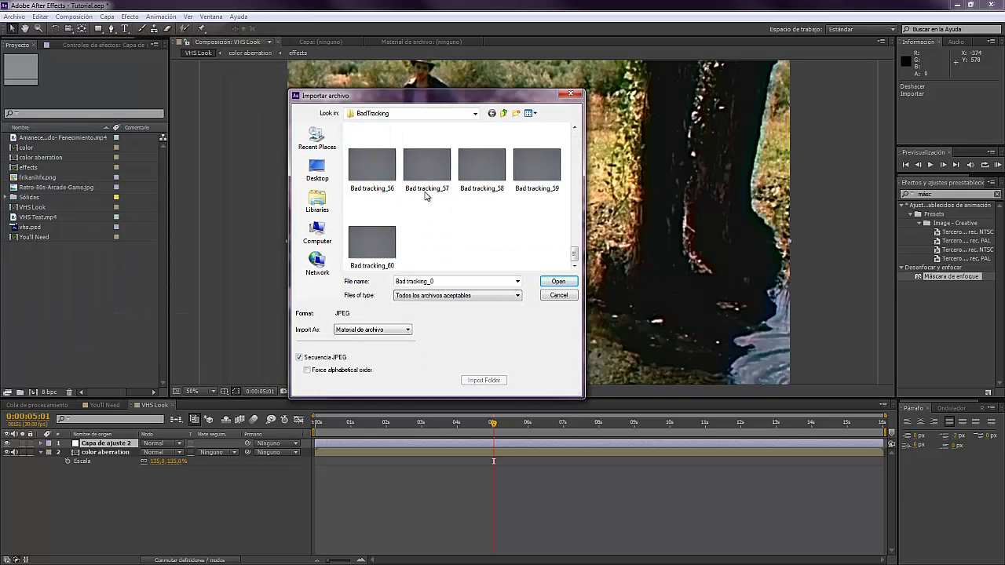
{"action": "left_click", "coordinate": [374, 245], "text": "shift"}
{"action": "left_click", "coordinate": [299, 357]}
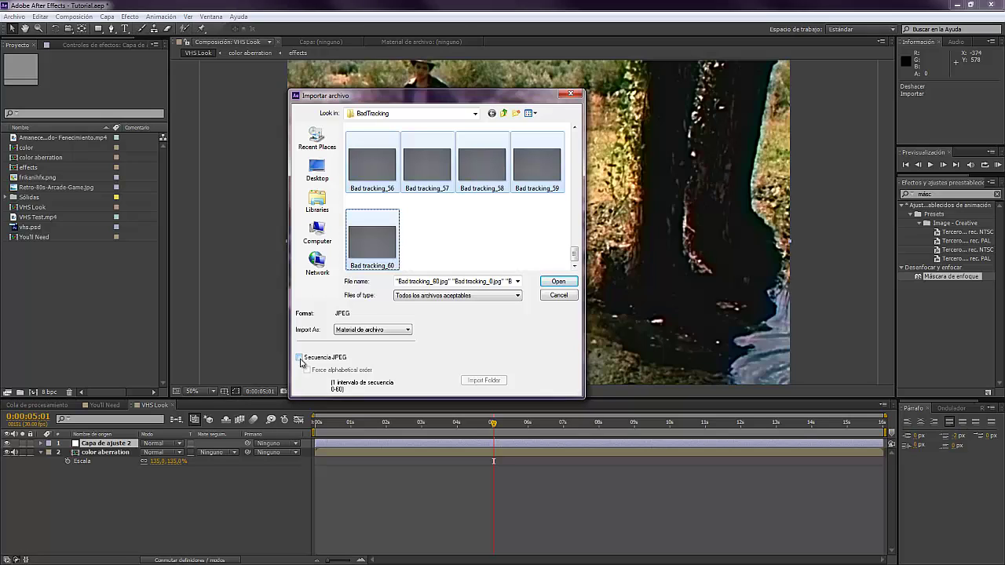
{"action": "left_click", "coordinate": [300, 357]}
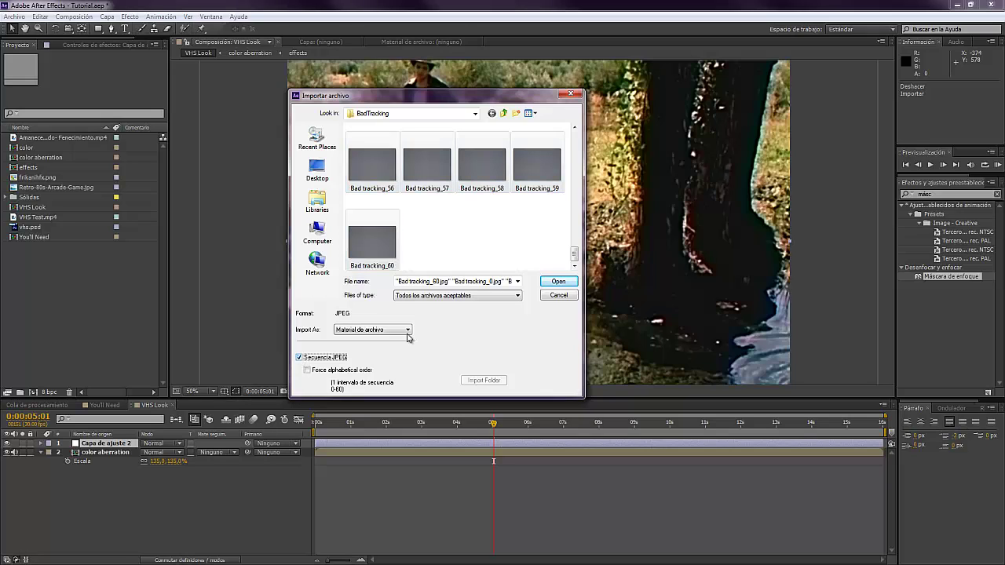
{"action": "left_click", "coordinate": [567, 281]}
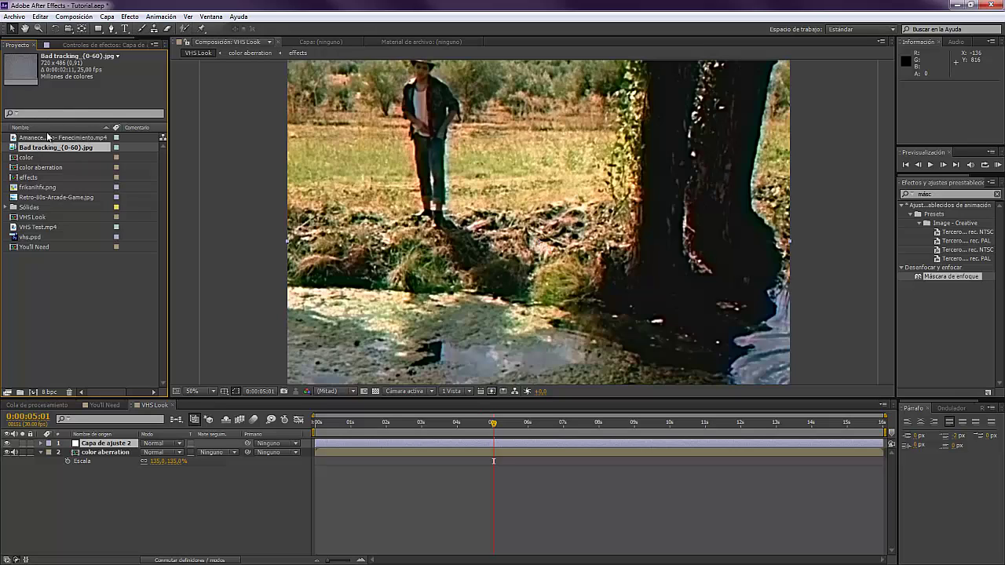
Add the Bad tracking sequence as the top layer of the VHS Look composition and view the frame at 0:00:01:13.
{"action": "left_click_drag", "start_coordinate": [14, 148], "coordinate": [108, 444]}
{"action": "left_click", "coordinate": [366, 425]}
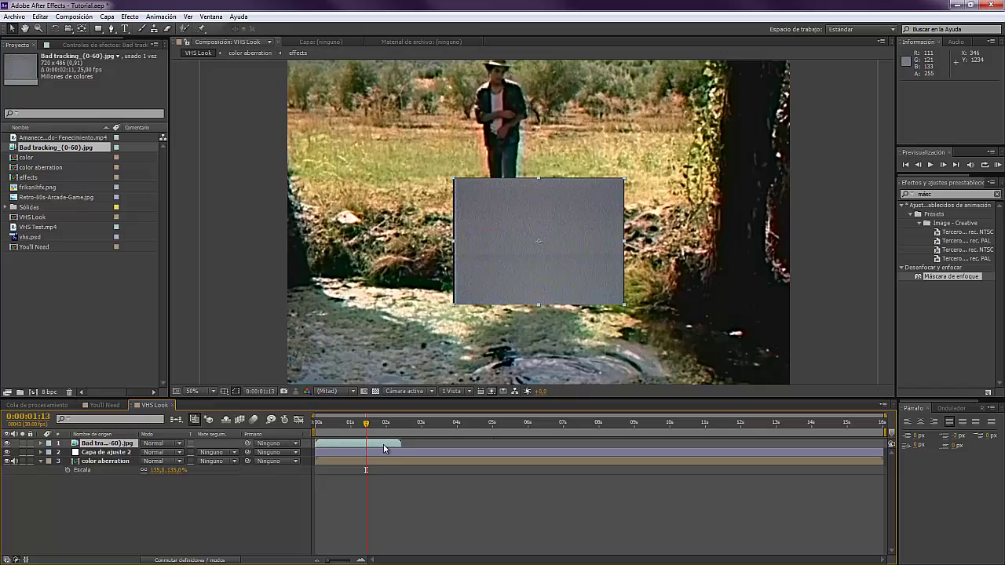
Try to lengthen the tracking noise by placing duplicates of the Bad tracking layer end to end, and undo the duplicates.
{"action": "key", "text": "ctrl+d"}
{"action": "left_click_drag", "start_coordinate": [385, 444], "coordinate": [523, 446]}
{"action": "key", "text": "ctrl+d"}
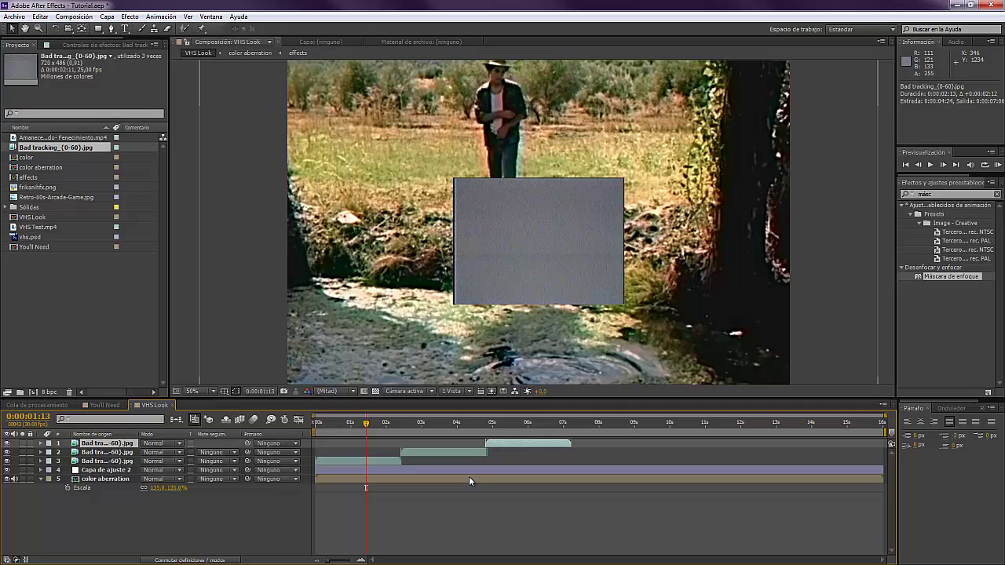
{"action": "key", "text": "ctrl+z"}
{"action": "key", "text": "ctrl+z"}
{"action": "key", "text": "ctrl+z"}
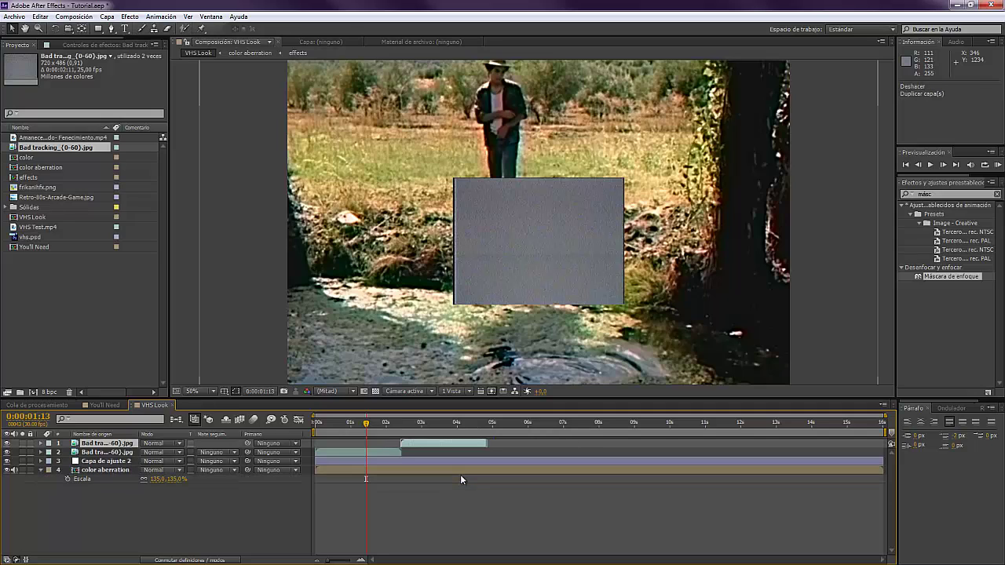
{"action": "key", "text": "ctrl+z"}
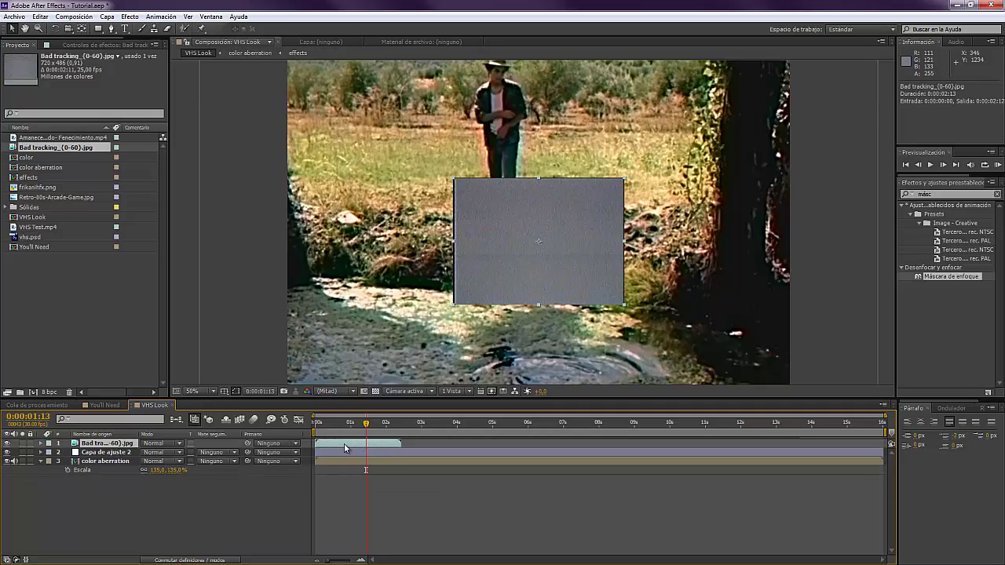
Loop the Bad tracking footage to a total duration of 0:04:04:00 and extend its layer across the whole composition.
{"action": "right_click", "coordinate": [51, 148]}
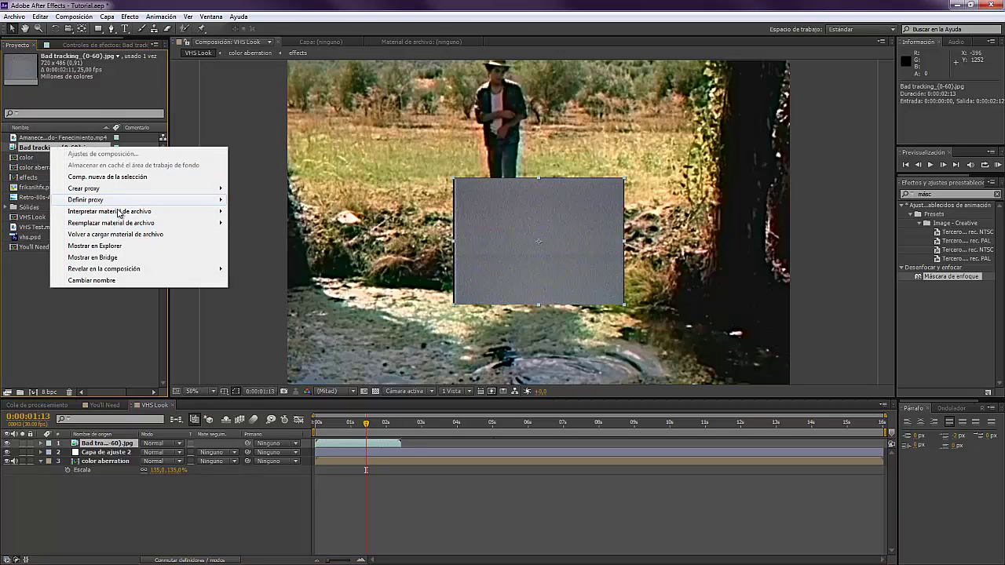
{"action": "mouse_move", "coordinate": [122, 214]}
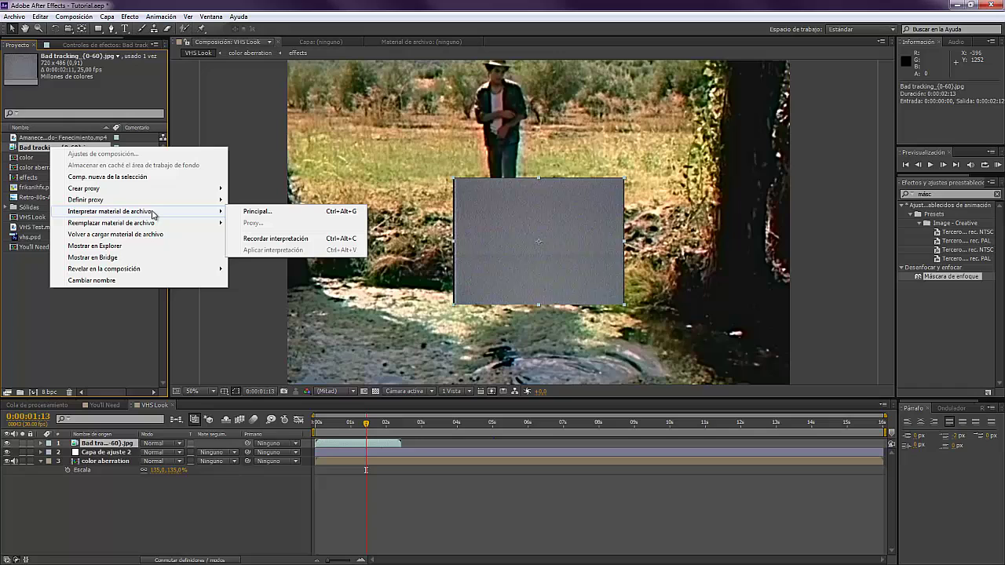
{"action": "left_click", "coordinate": [256, 213]}
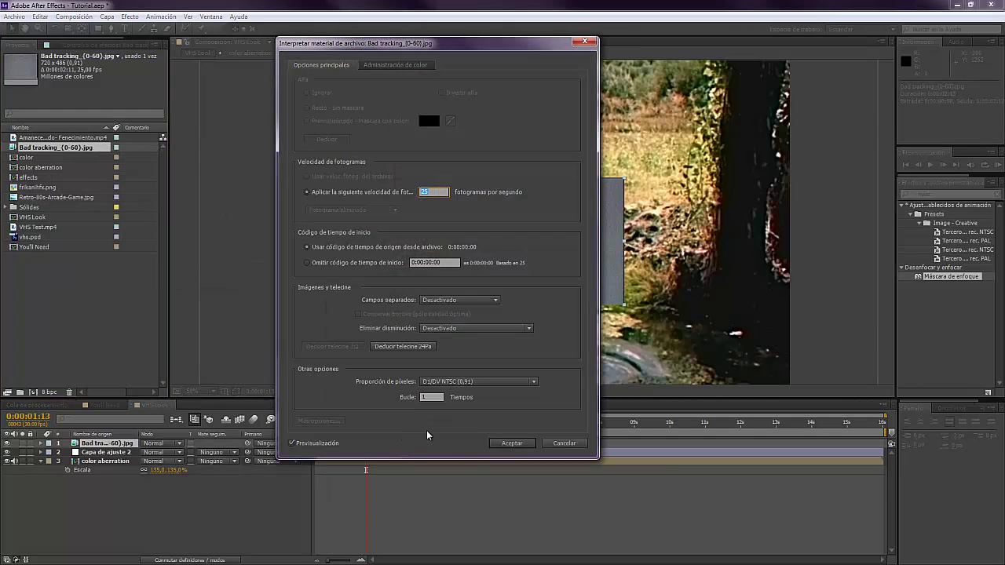
{"action": "left_click", "coordinate": [434, 397]}
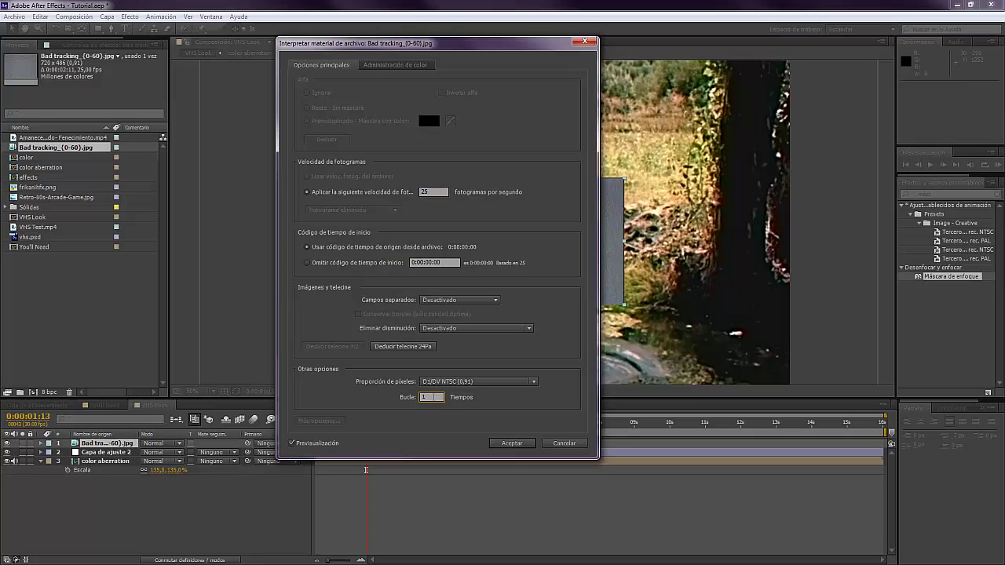
{"action": "left_click", "coordinate": [513, 444]}
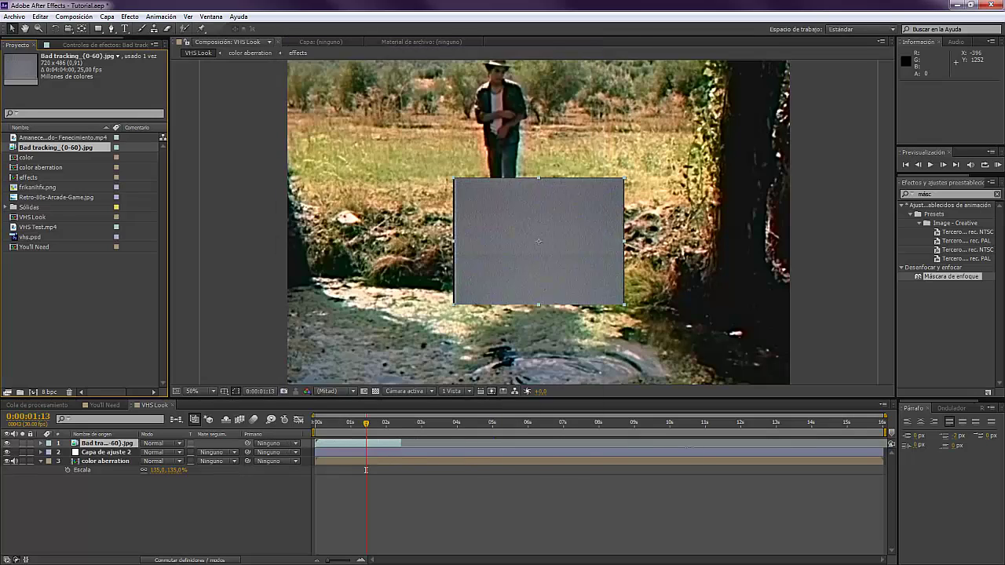
{"action": "left_click_drag", "start_coordinate": [400, 444], "coordinate": [917, 442]}
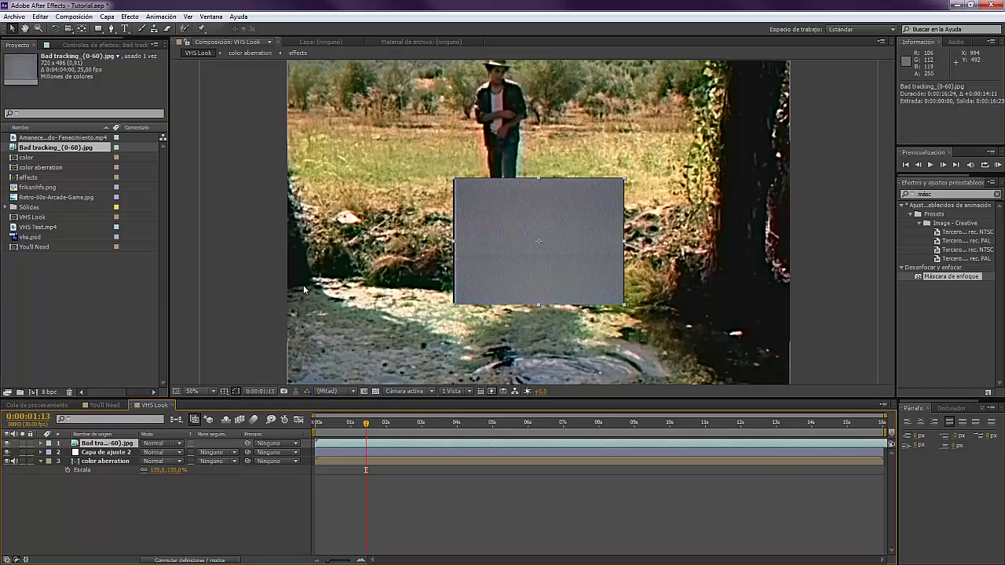
Fit the Bad tracking layer to the composition size and set its blending mode to Luz fuerte.
{"action": "right_click", "coordinate": [106, 446]}
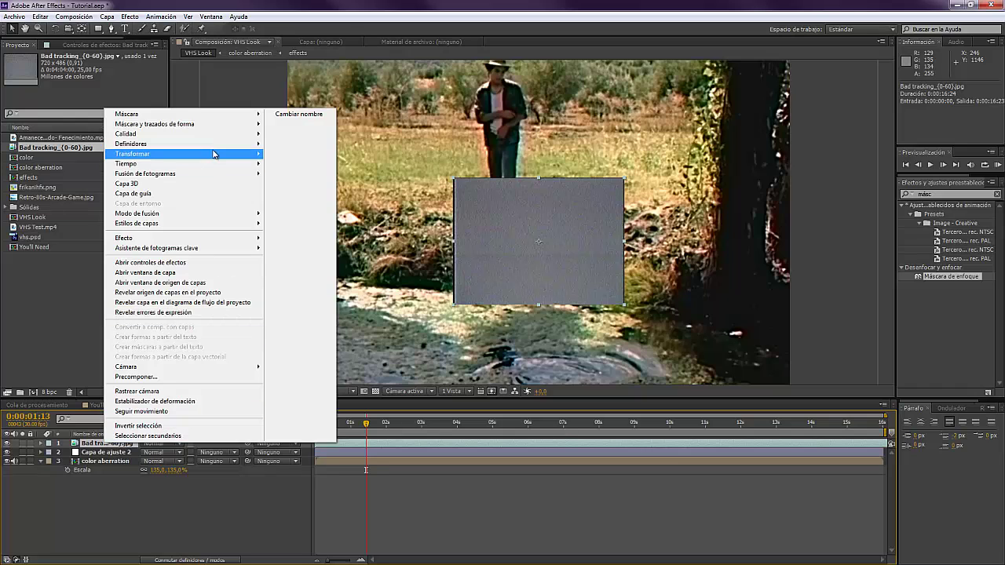
{"action": "mouse_move", "coordinate": [230, 156]}
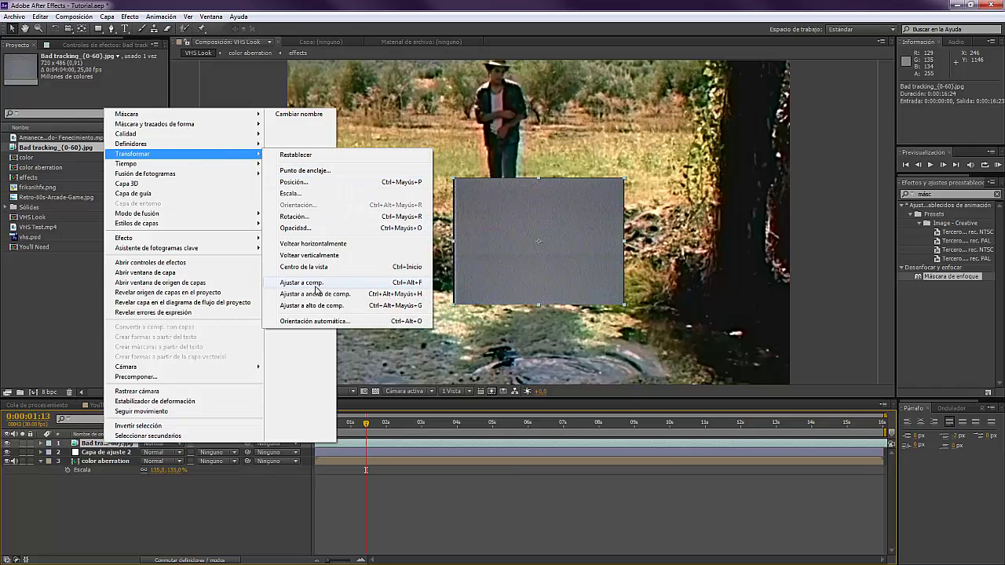
{"action": "left_click", "coordinate": [315, 284]}
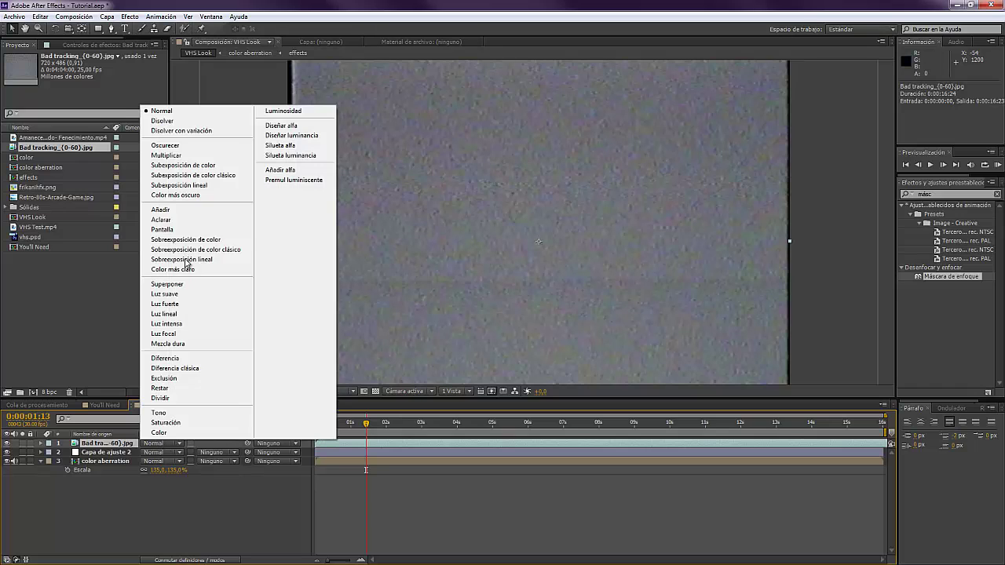
{"action": "left_click", "coordinate": [163, 445]}
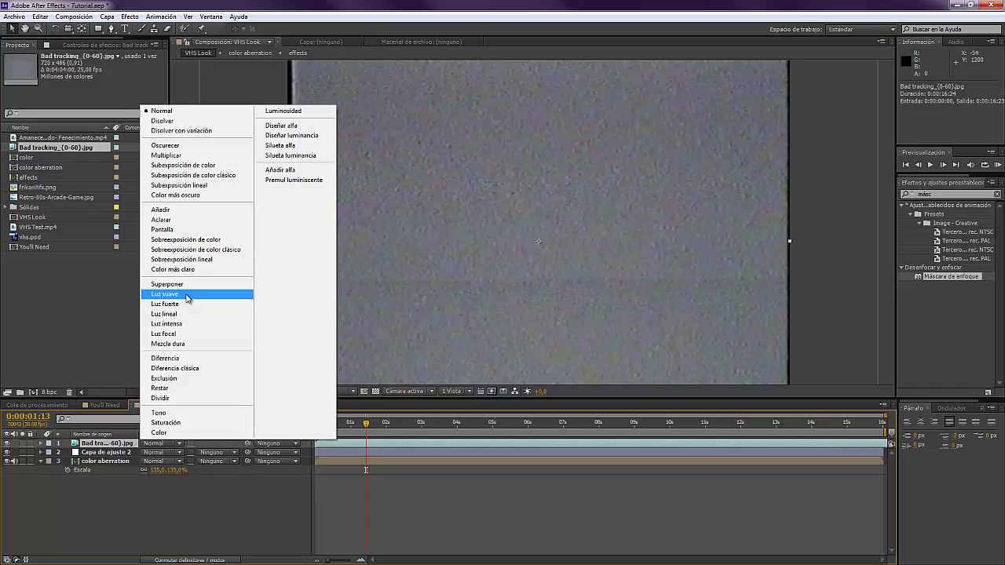
{"action": "left_click", "coordinate": [187, 295]}
{"action": "left_click", "coordinate": [165, 444]}
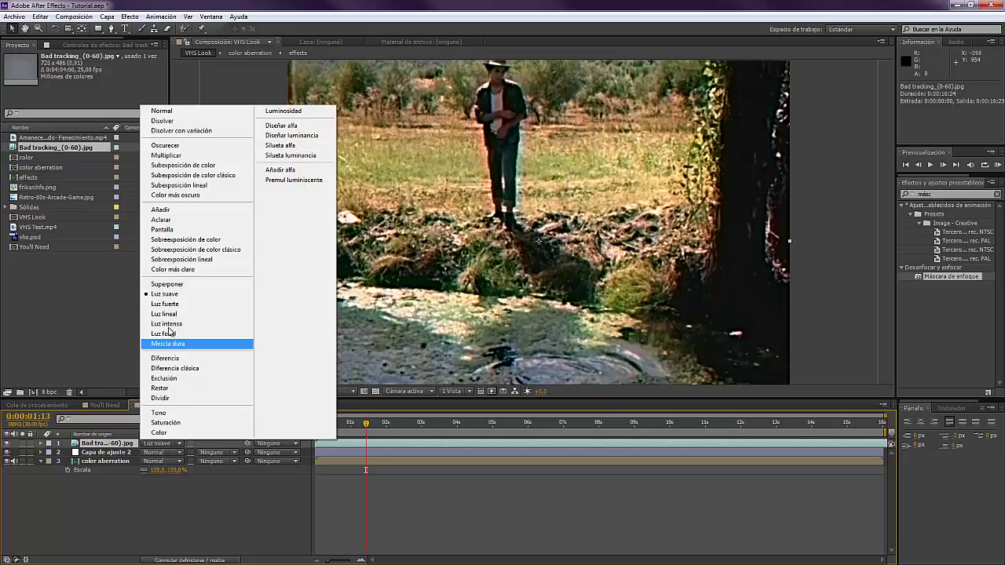
{"action": "left_click", "coordinate": [173, 308]}
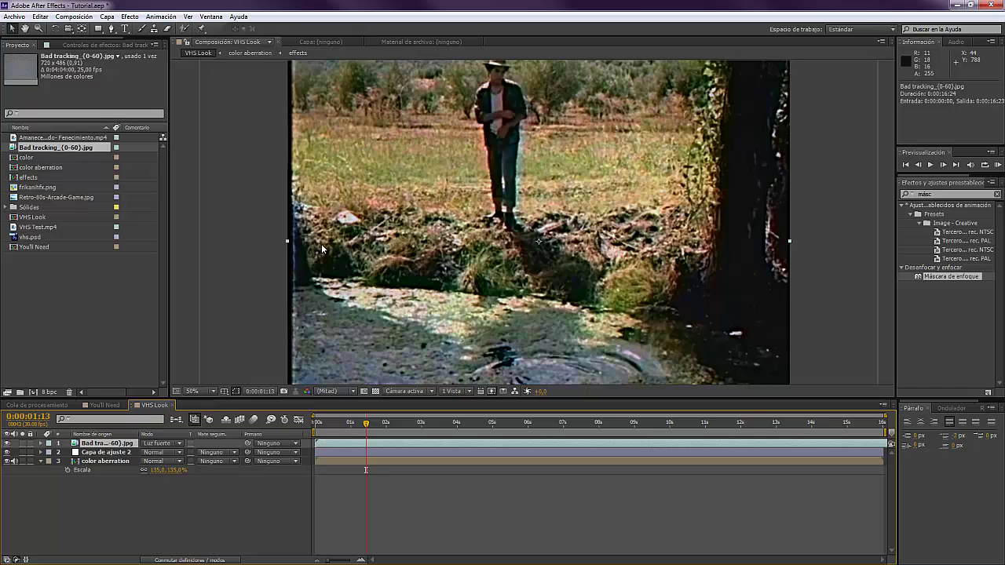
Switch the Bad tracking layer to Normal blending to examine its black side edge up close, and restore Luz fuerte.
{"action": "left_click", "coordinate": [165, 445]}
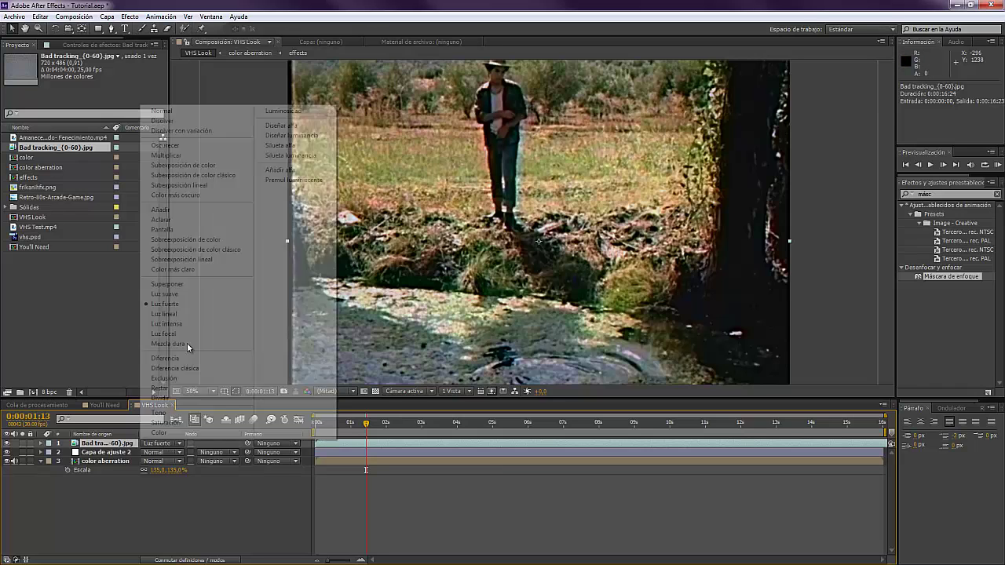
{"action": "left_click", "coordinate": [194, 112]}
{"action": "left_click_drag", "start_coordinate": [248, 192], "coordinate": [373, 208]}
{"action": "scroll", "coordinate": [374, 209], "scroll_direction": "up", "scroll_amount": 1}
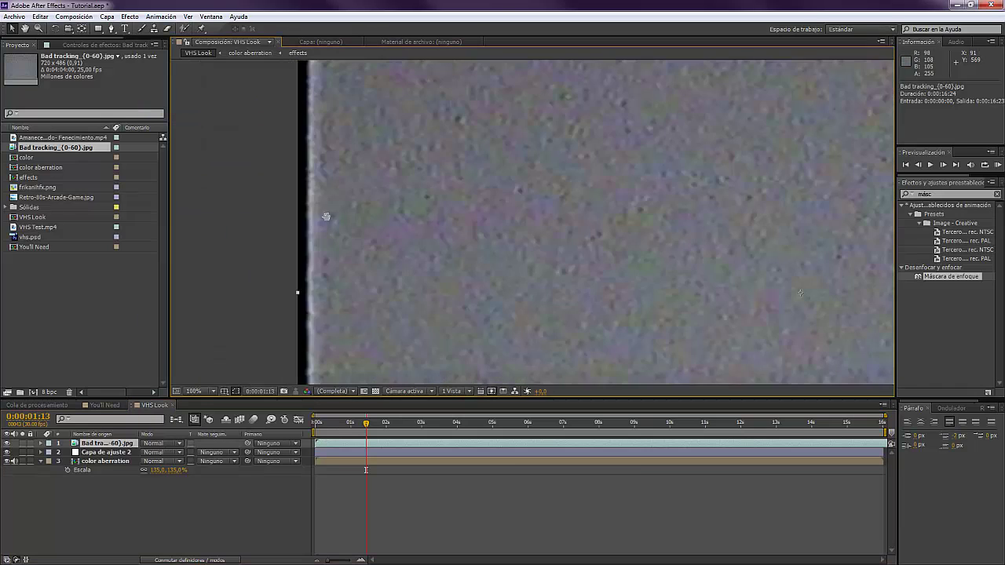
{"action": "scroll", "coordinate": [453, 213], "scroll_direction": "up", "scroll_amount": 6}
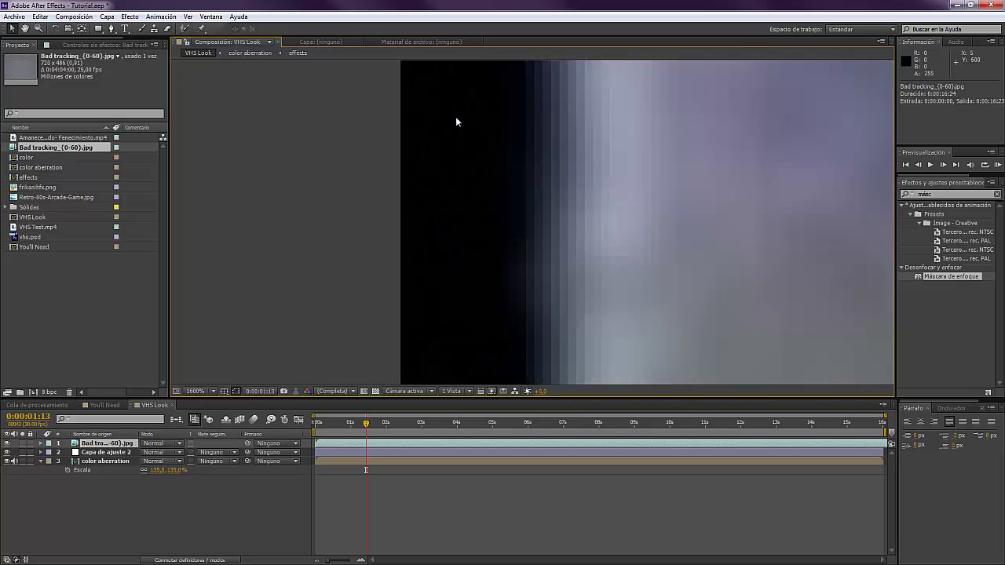
{"action": "left_click", "coordinate": [163, 442]}
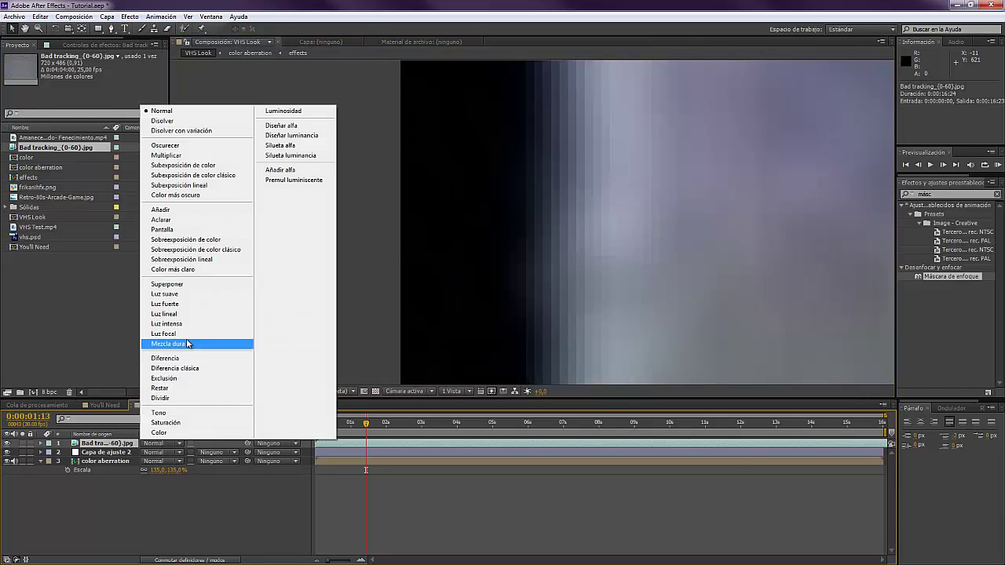
{"action": "left_click", "coordinate": [183, 305]}
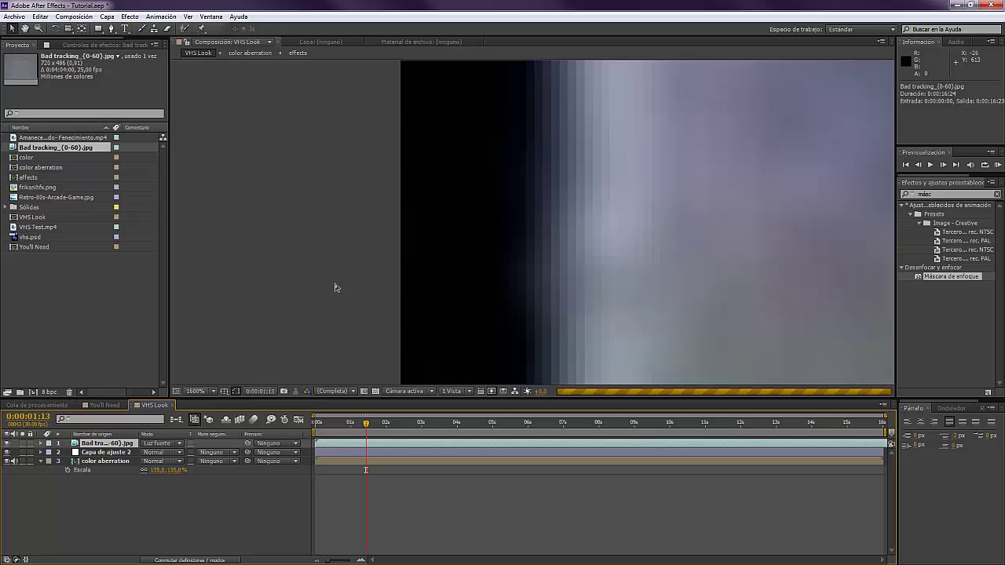
Set the Bad tracking layer's scale to 293.5, 296.5% to adjust how it covers the frame edge.
{"action": "left_click_drag", "start_coordinate": [467, 185], "coordinate": [442, 397]}
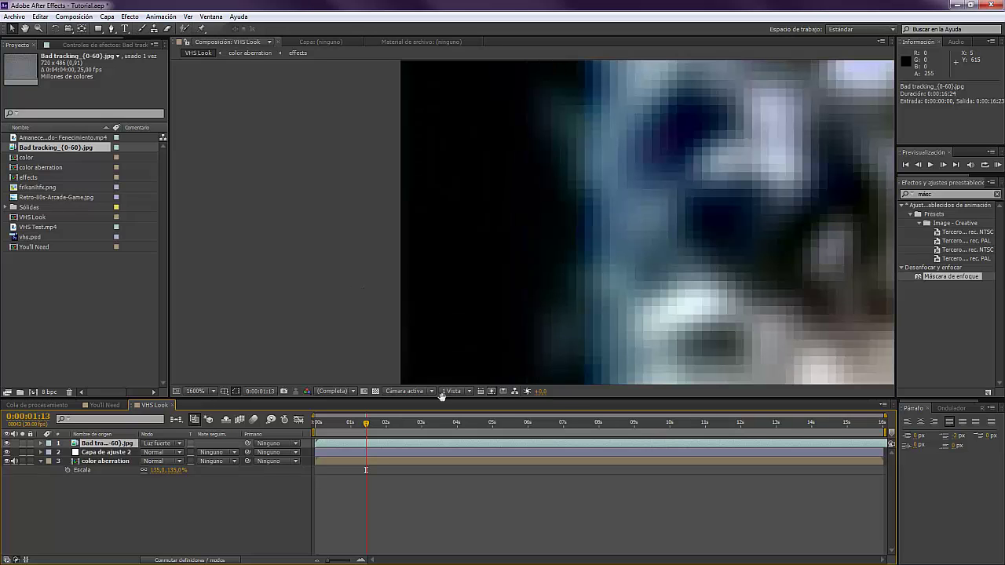
{"action": "left_click_drag", "start_coordinate": [404, 255], "coordinate": [360, 406]}
{"action": "left_click_drag", "start_coordinate": [358, 204], "coordinate": [379, 321]}
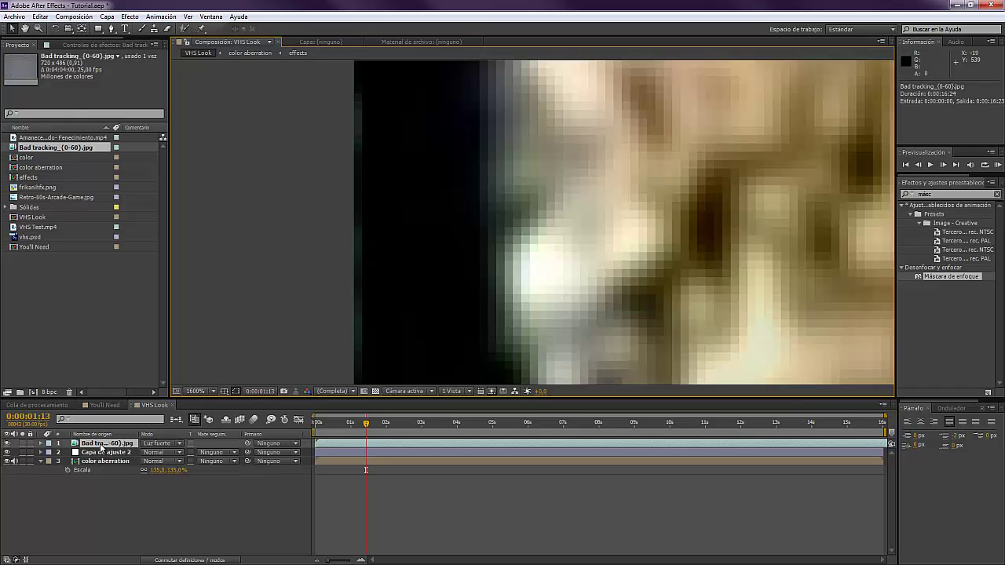
{"action": "key", "text": "s"}
{"action": "left_click", "coordinate": [160, 453]}
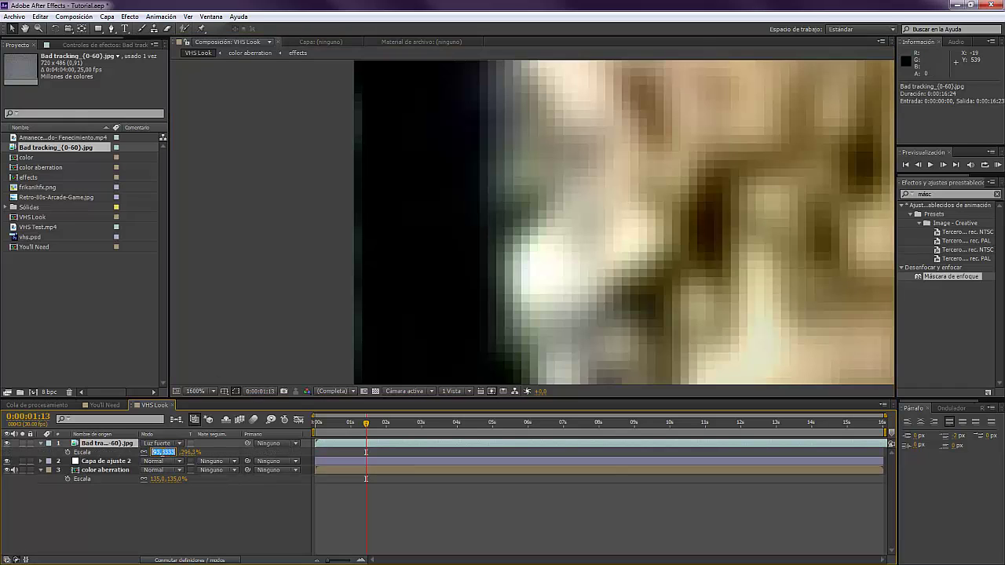
{"action": "key", "text": "Return"}
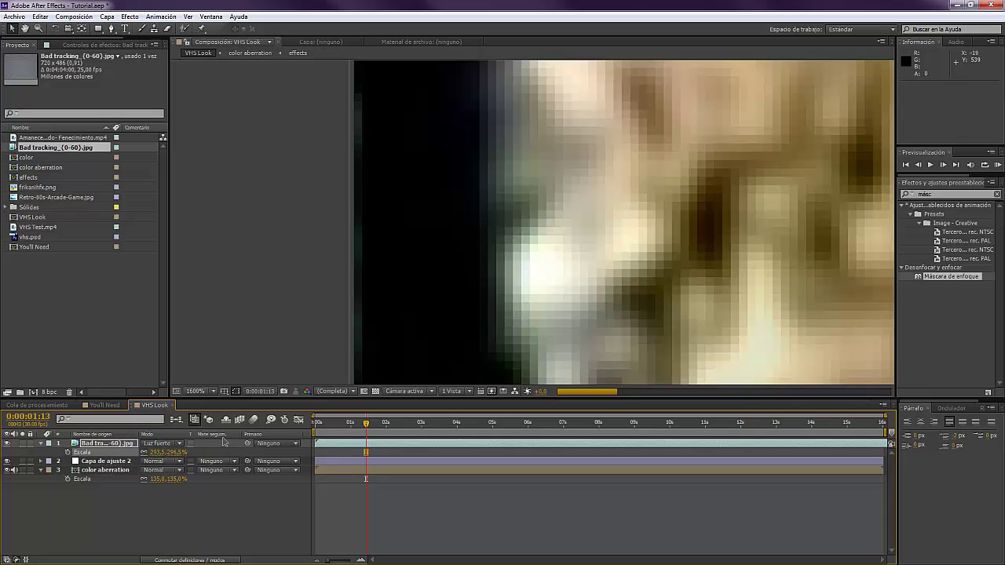
{"action": "left_click", "coordinate": [193, 508]}
Examine the rescaled noise layer's edge up close and check the whole frame at 0:00:03:28.
{"action": "scroll", "coordinate": [285, 259], "scroll_direction": "down", "scroll_amount": 1}
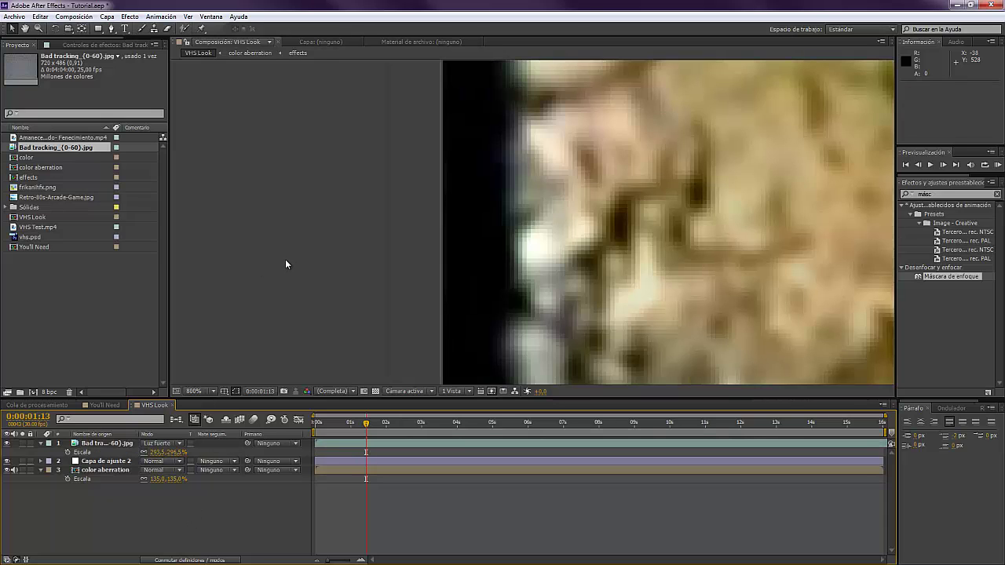
{"action": "left_click_drag", "start_coordinate": [351, 292], "coordinate": [413, 202]}
{"action": "scroll", "coordinate": [309, 190], "scroll_direction": "up", "scroll_amount": 1}
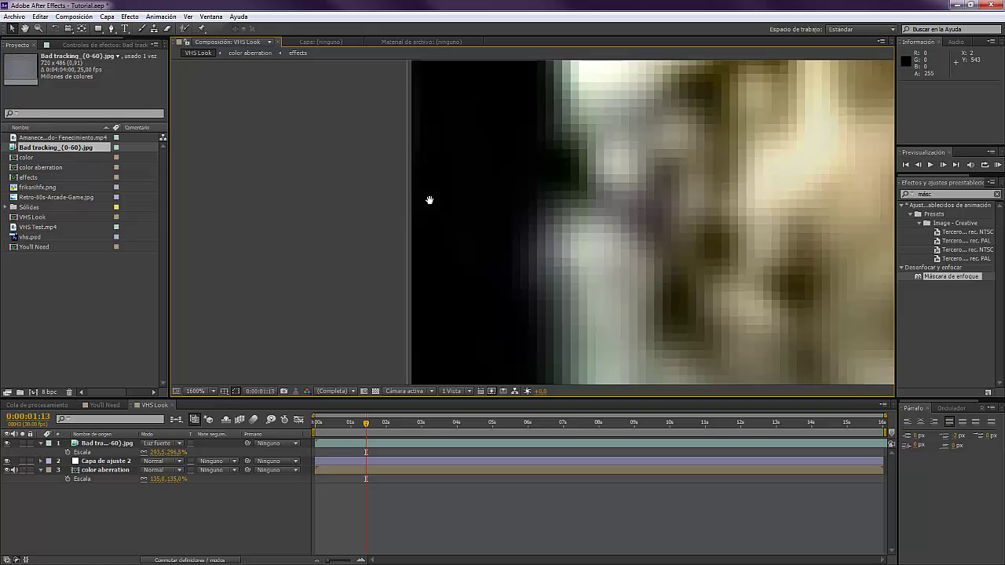
{"action": "scroll", "coordinate": [427, 202], "scroll_direction": "down", "scroll_amount": 5}
{"action": "scroll", "coordinate": [592, 211], "scroll_direction": "down", "scroll_amount": 2}
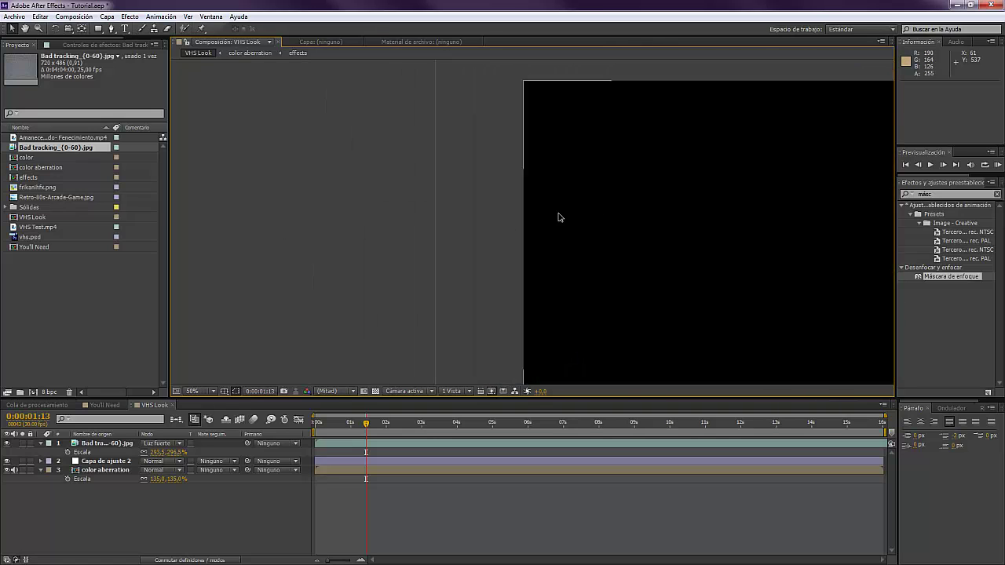
{"action": "left_click", "coordinate": [202, 391]}
{"action": "left_click", "coordinate": [220, 203]}
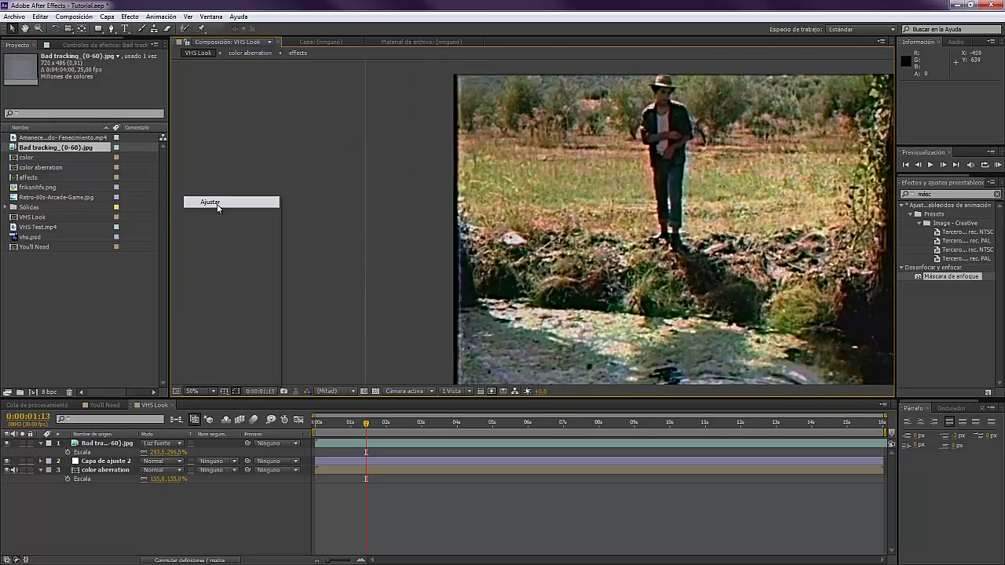
{"action": "left_click", "coordinate": [235, 510]}
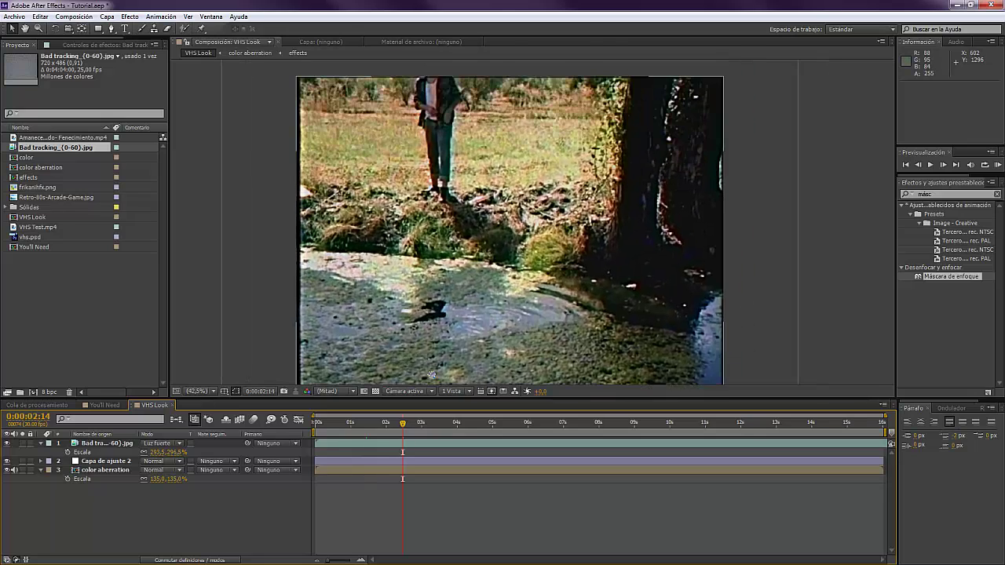
{"action": "left_click", "coordinate": [455, 424]}
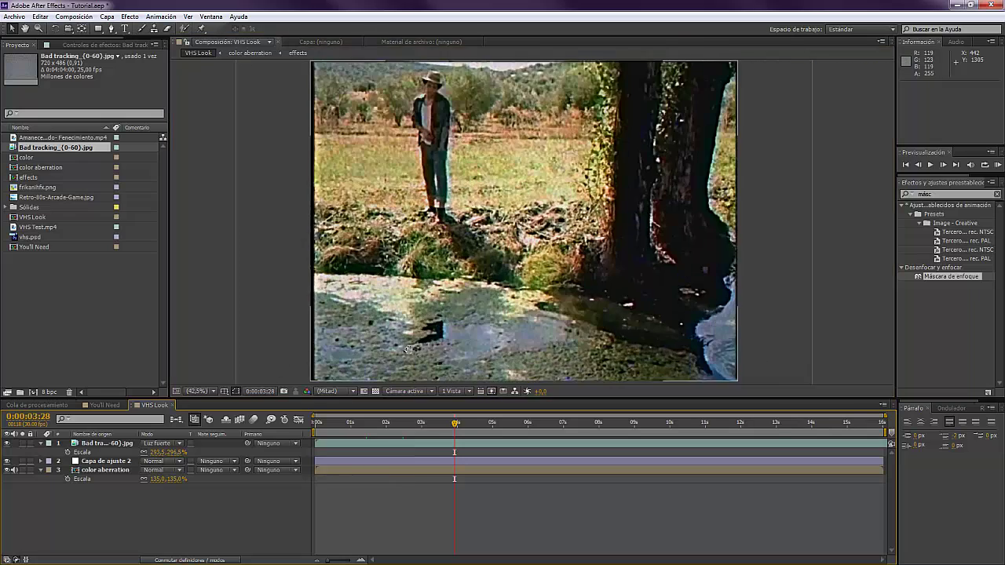
Add a new adjustment layer above the Bad tracking layer.
{"action": "left_click_drag", "start_coordinate": [408, 349], "coordinate": [391, 231]}
{"action": "left_click", "coordinate": [106, 17]}
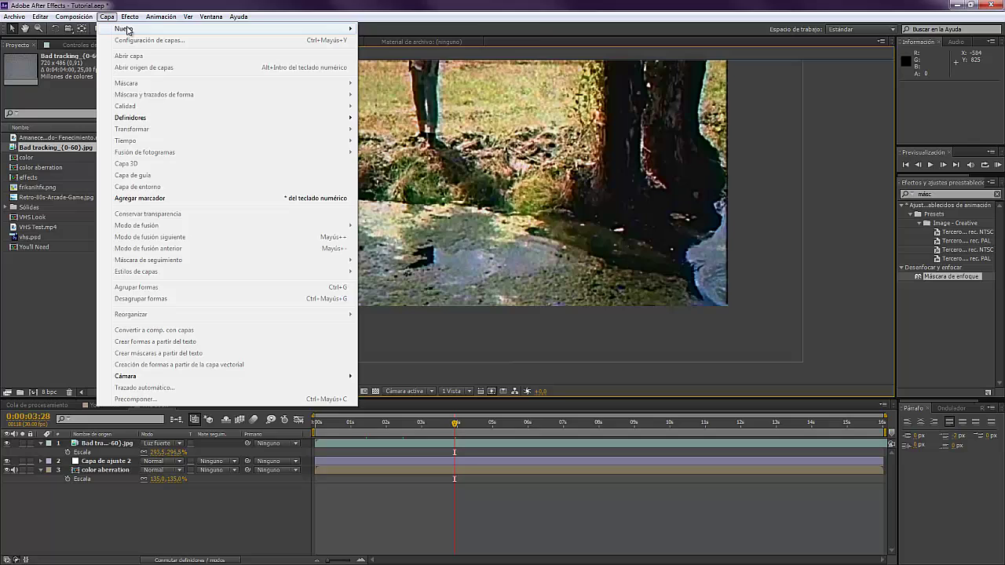
{"action": "mouse_move", "coordinate": [130, 29]}
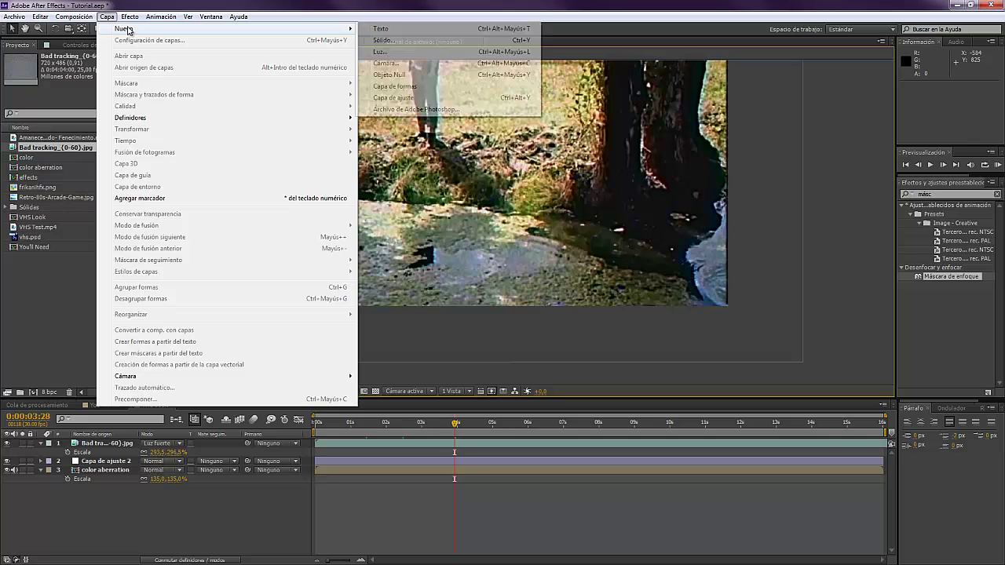
{"action": "left_click", "coordinate": [430, 99]}
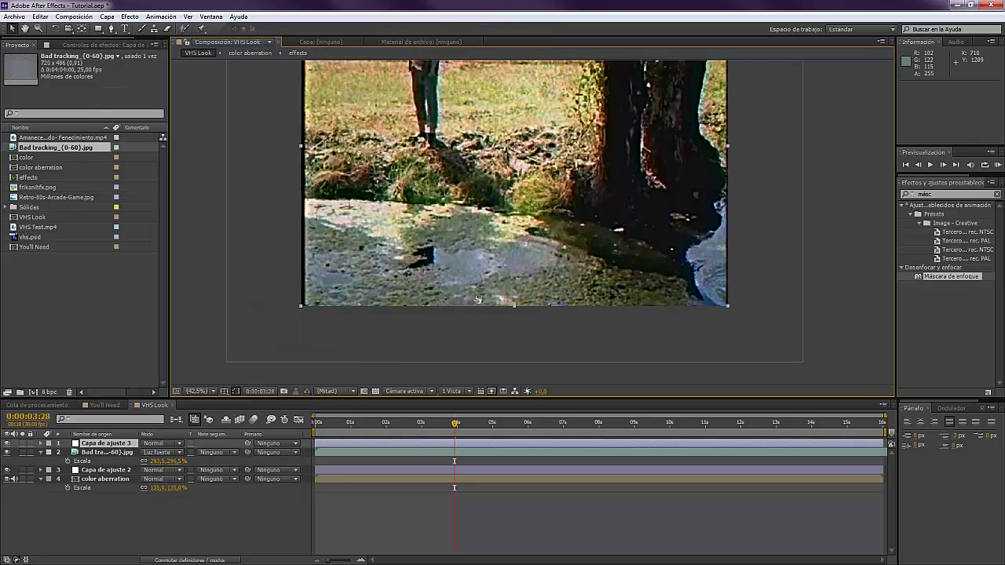
At 0:00:01:29, draw a thin rectangular mask about 351 by 24 px on Capa de ajuste 3 at the frame's lower-left corner.
{"action": "left_click_drag", "start_coordinate": [459, 263], "coordinate": [500, 244]}
{"action": "scroll", "coordinate": [486, 202], "scroll_direction": "up", "scroll_amount": 2}
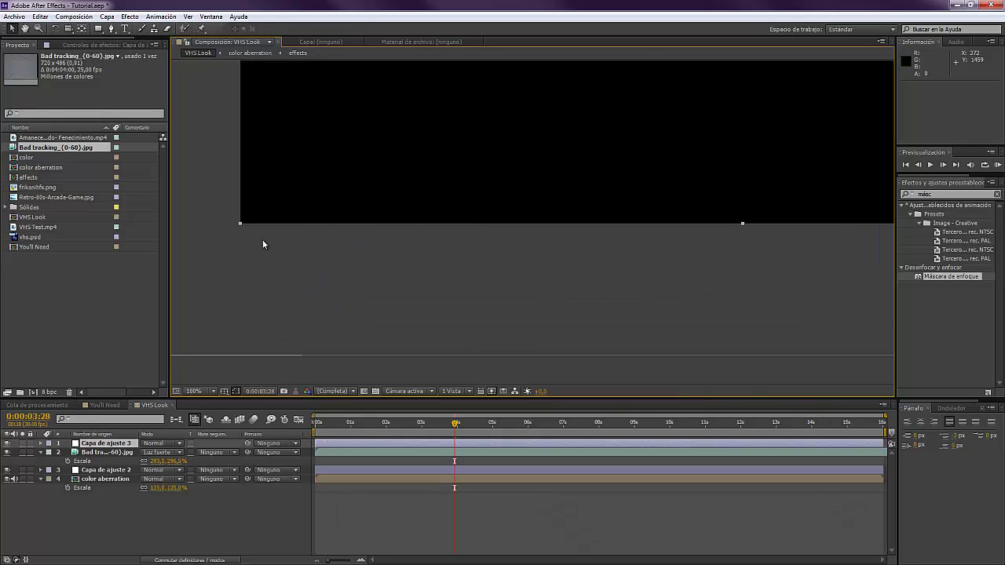
{"action": "left_click_drag", "start_coordinate": [262, 240], "coordinate": [326, 248]}
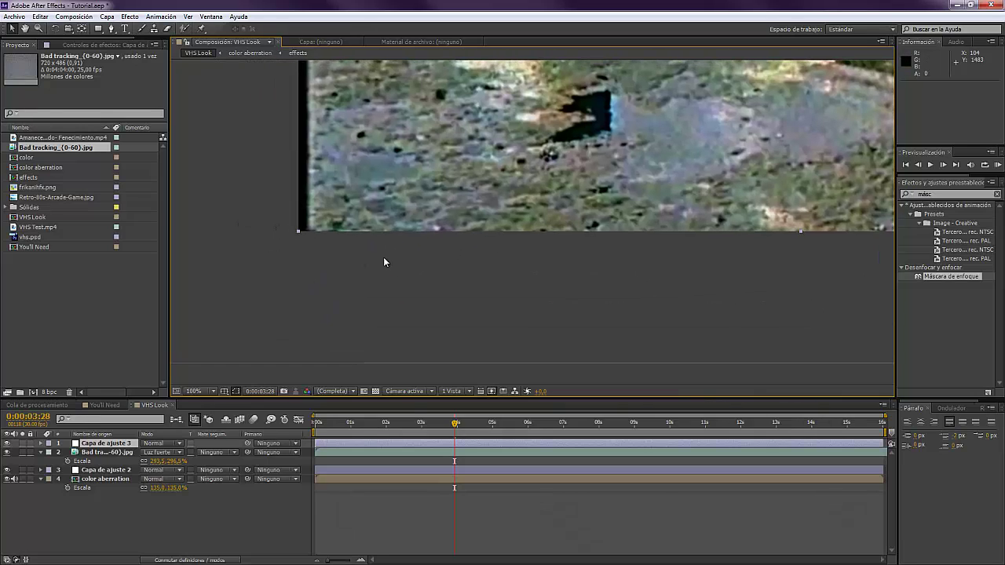
{"action": "left_click", "coordinate": [421, 424]}
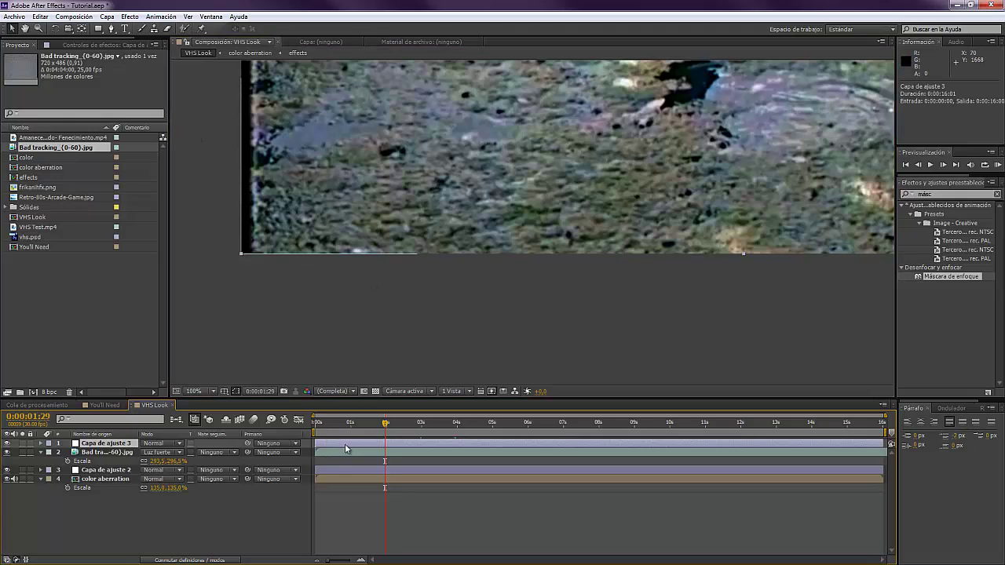
{"action": "left_click", "coordinate": [100, 33]}
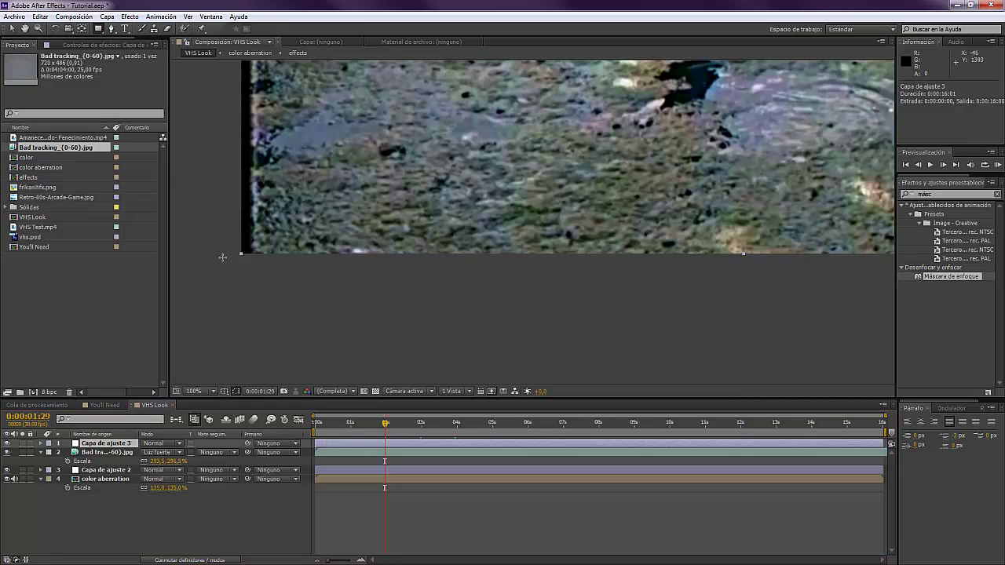
{"action": "left_click_drag", "start_coordinate": [231, 261], "coordinate": [415, 249]}
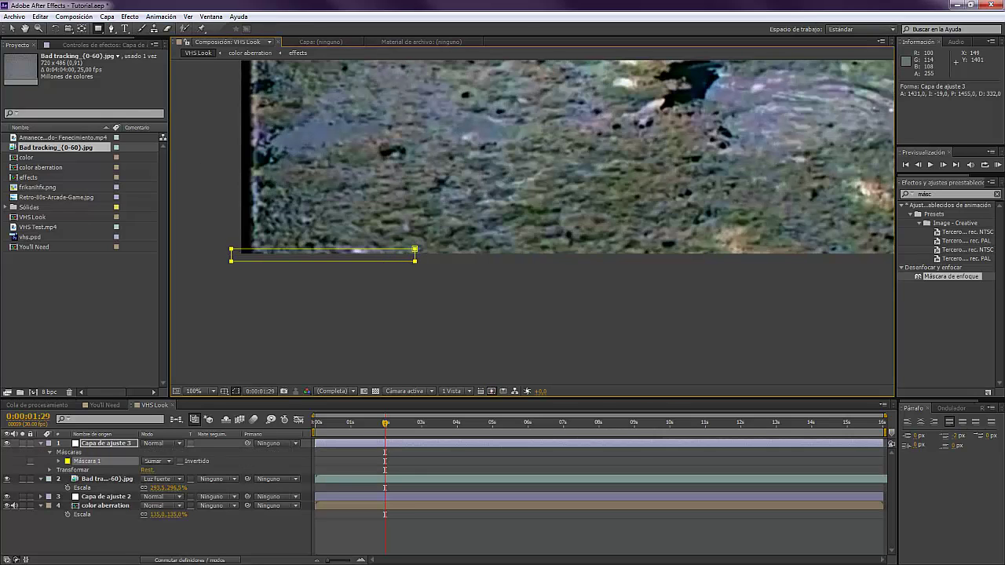
{"action": "left_click", "coordinate": [12, 29]}
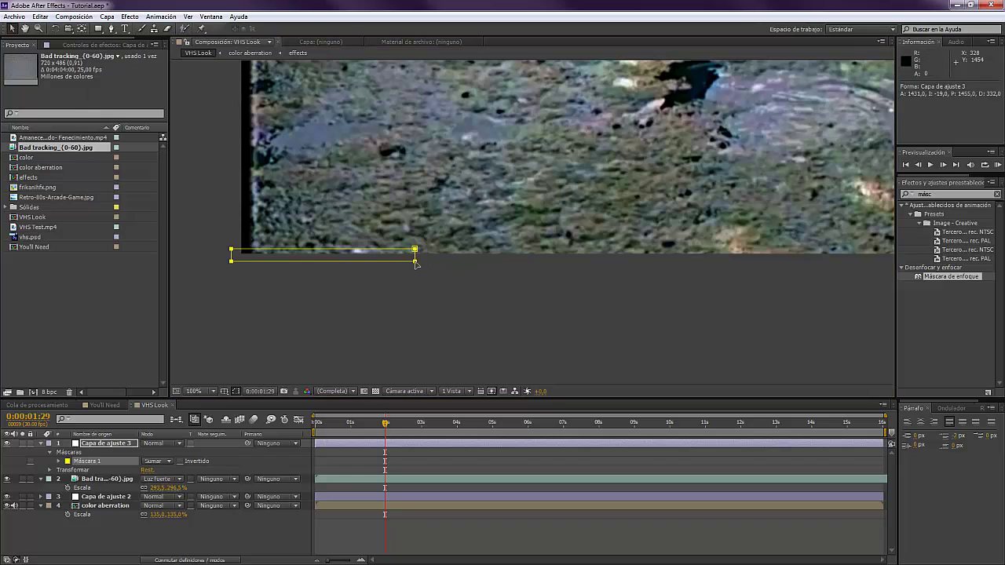
Stretch the mask to about 567.2% width along the frame's bottom edge and set its feather to 10 pixels.
{"action": "scroll", "coordinate": [498, 273], "scroll_direction": "down", "scroll_amount": 1}
{"action": "left_click_drag", "start_coordinate": [541, 268], "coordinate": [323, 269]}
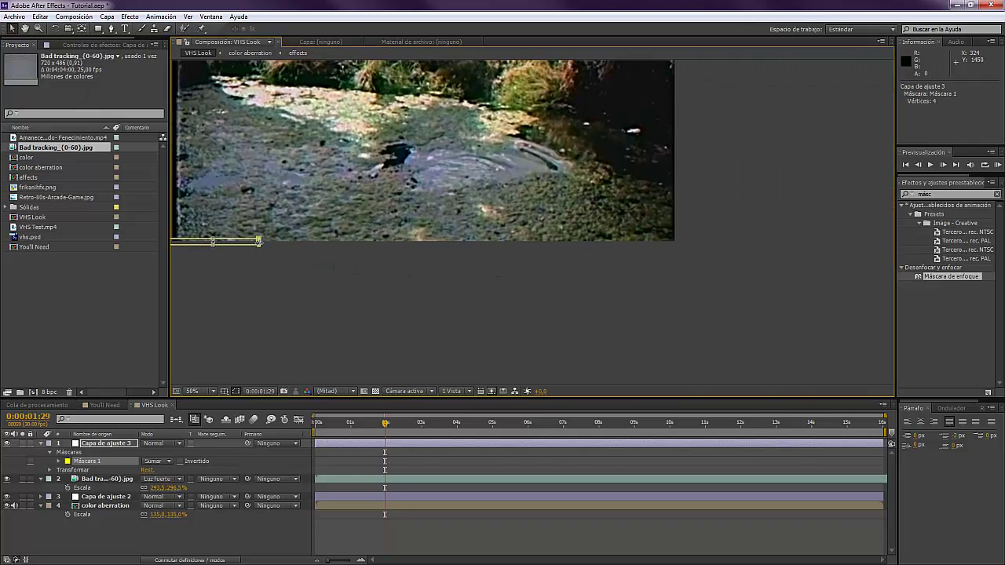
{"action": "left_click_drag", "start_coordinate": [259, 242], "coordinate": [688, 242]}
{"action": "scroll", "coordinate": [567, 272], "scroll_direction": "up", "scroll_amount": 2}
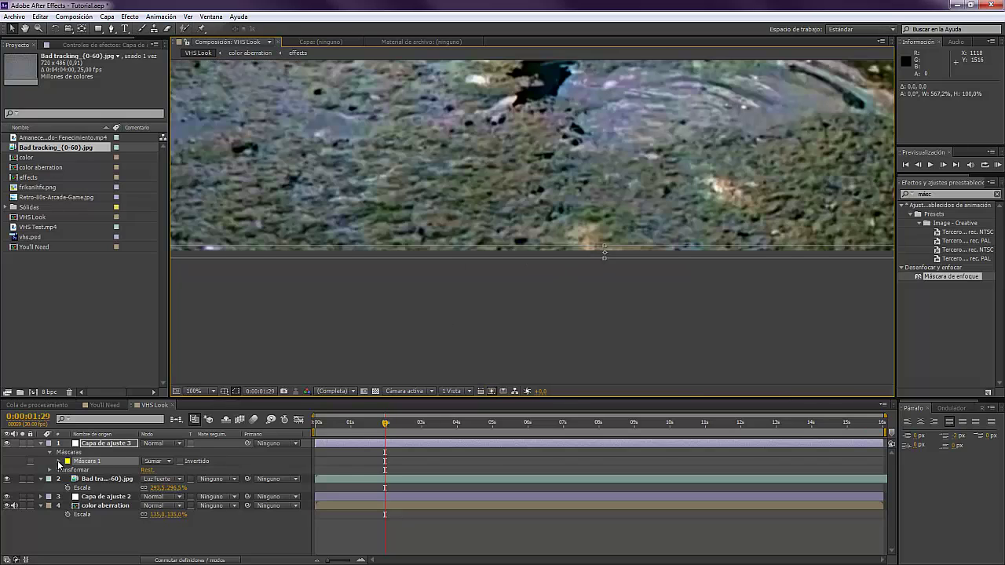
{"action": "left_click", "coordinate": [58, 462]}
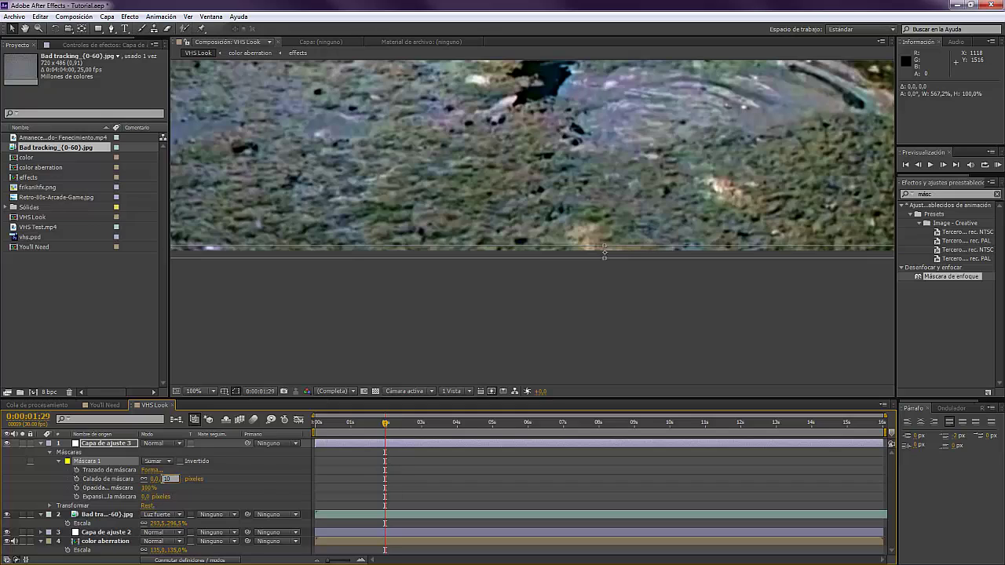
{"action": "key", "text": "Return"}
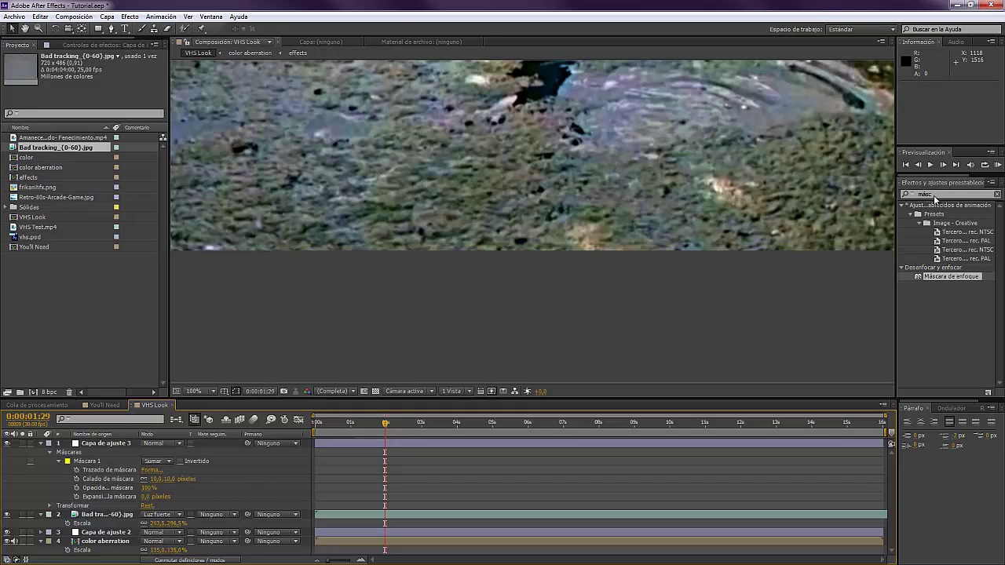
Find the Deformación con ondas effect by searching for "onda" and apply it to Capa de ajuste 3.
{"action": "left_click", "coordinate": [942, 194]}
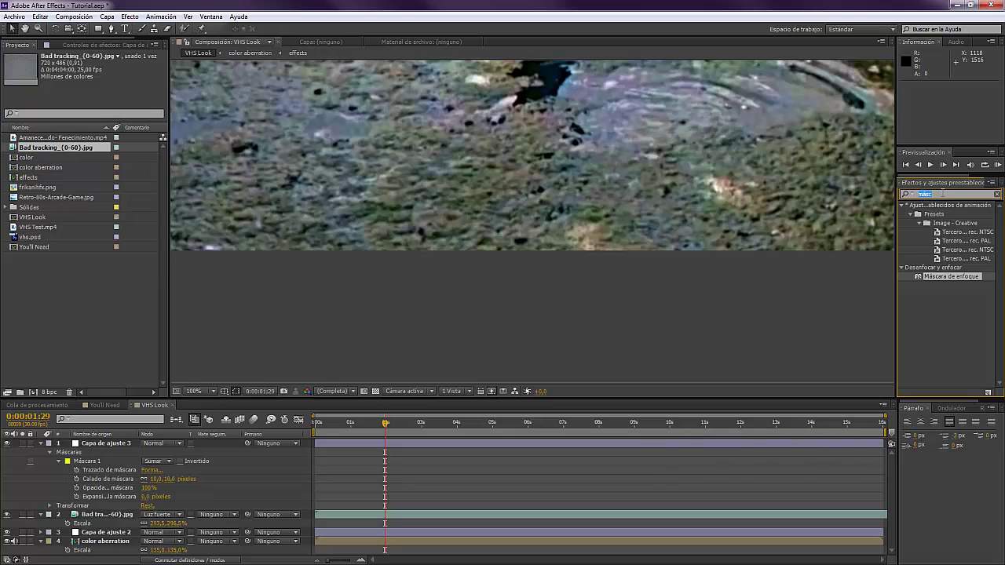
{"action": "type", "text": "máscond"}
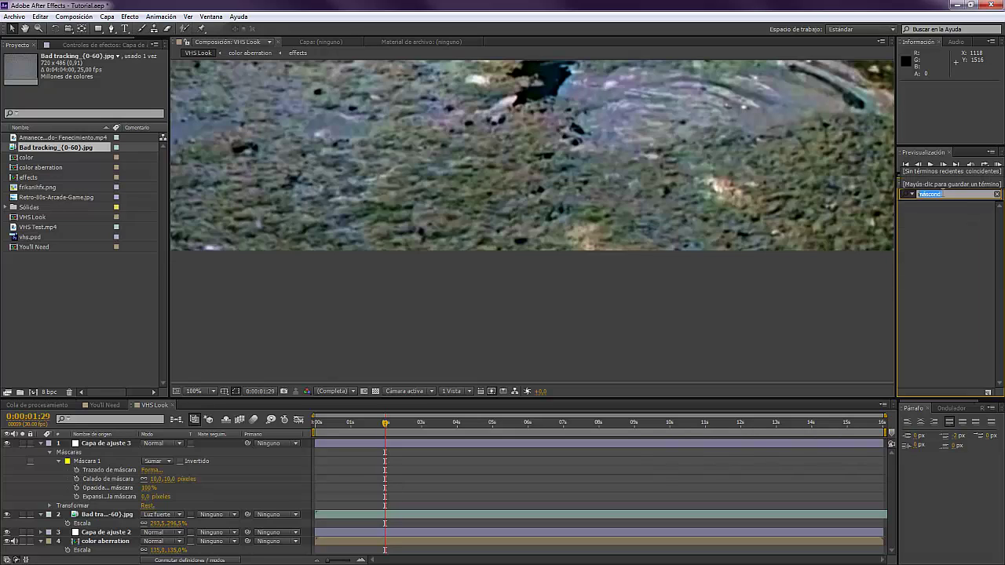
{"action": "type", "text": "onda"}
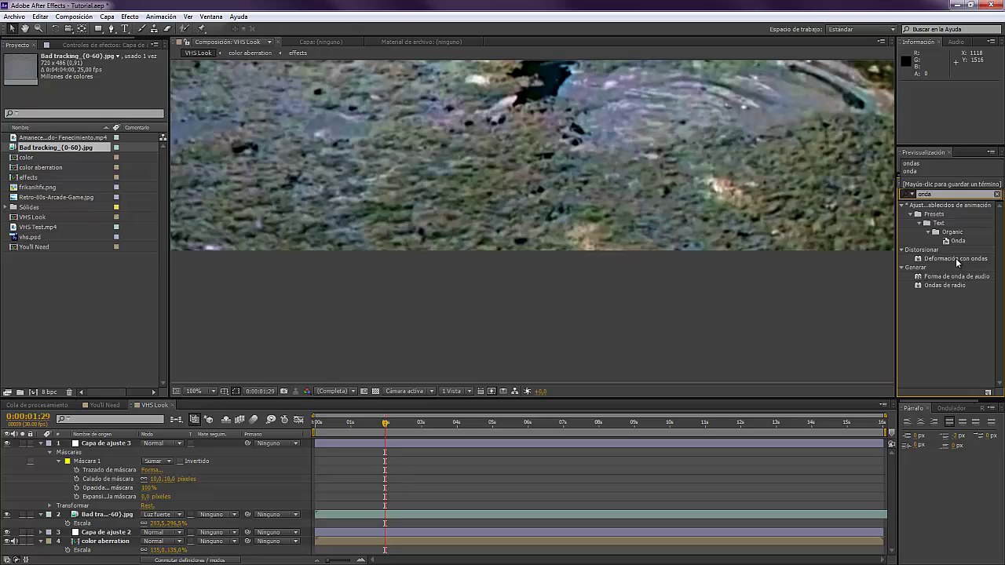
{"action": "left_click", "coordinate": [957, 261]}
{"action": "left_click", "coordinate": [956, 259]}
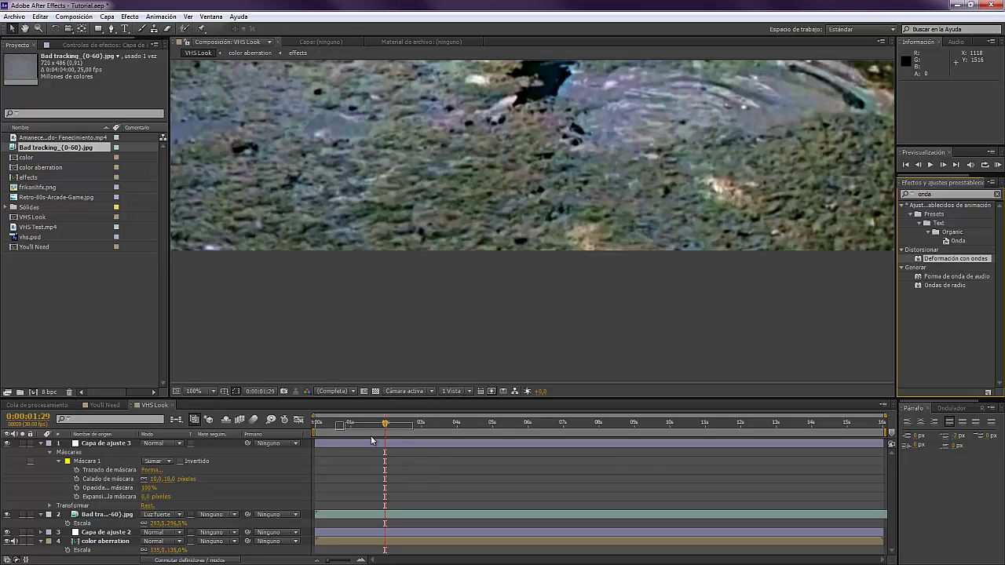
{"action": "left_click_drag", "start_coordinate": [371, 436], "coordinate": [369, 442]}
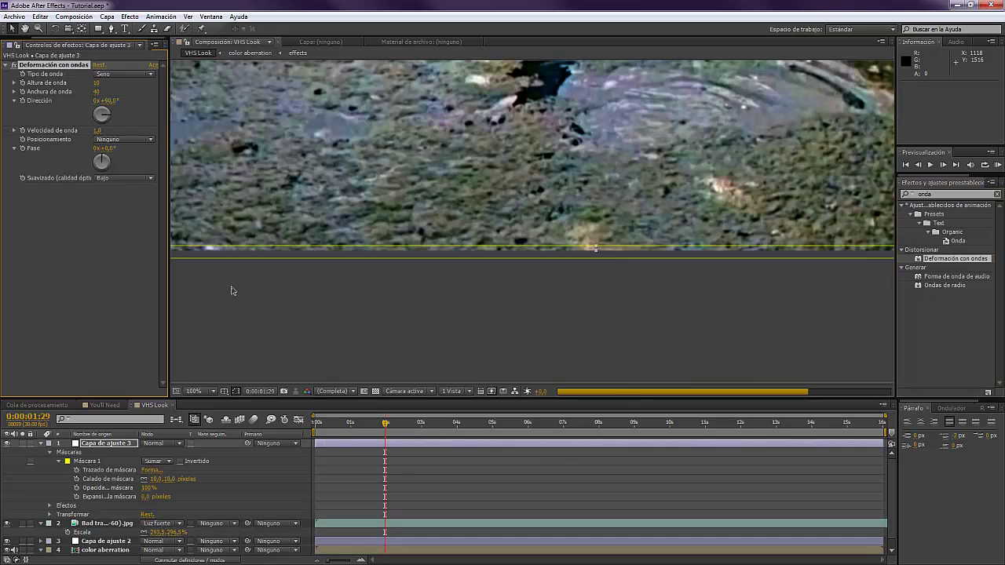
Set the Deformación con ondas wave type to Ruido ligero and its direction to 0°.
{"action": "left_click", "coordinate": [126, 75]}
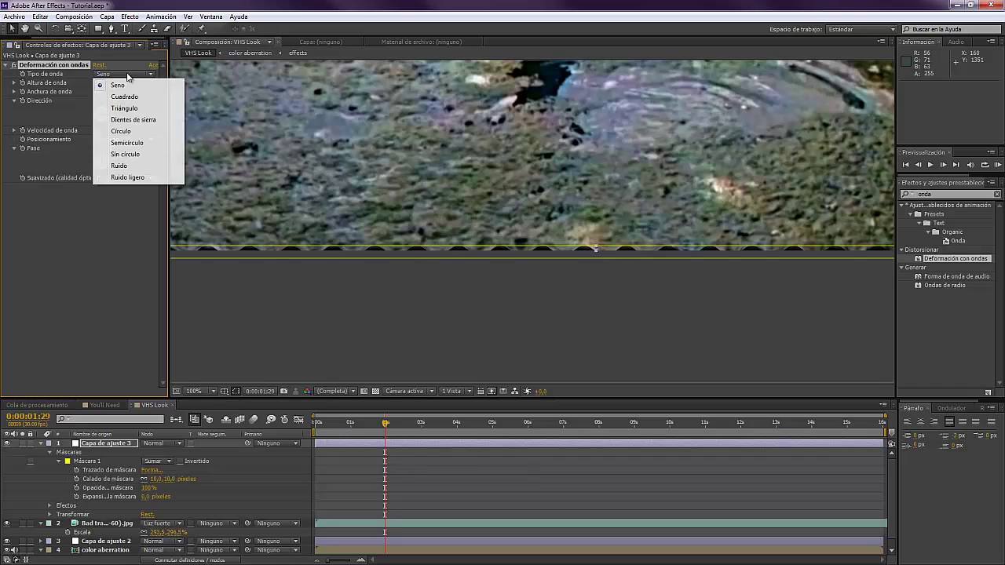
{"action": "left_click", "coordinate": [127, 178]}
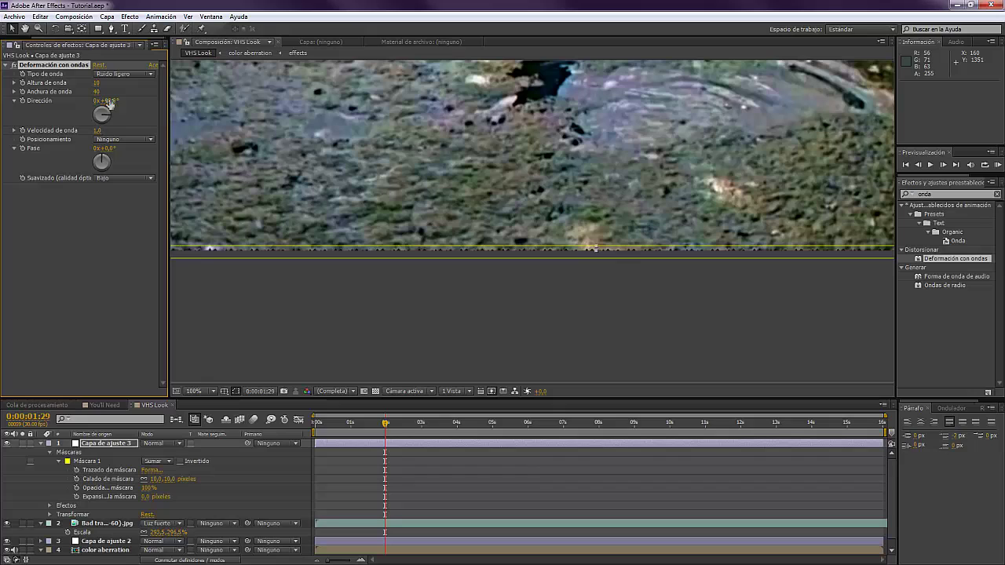
{"action": "type", "text": "0"}
{"action": "key", "text": "Return"}
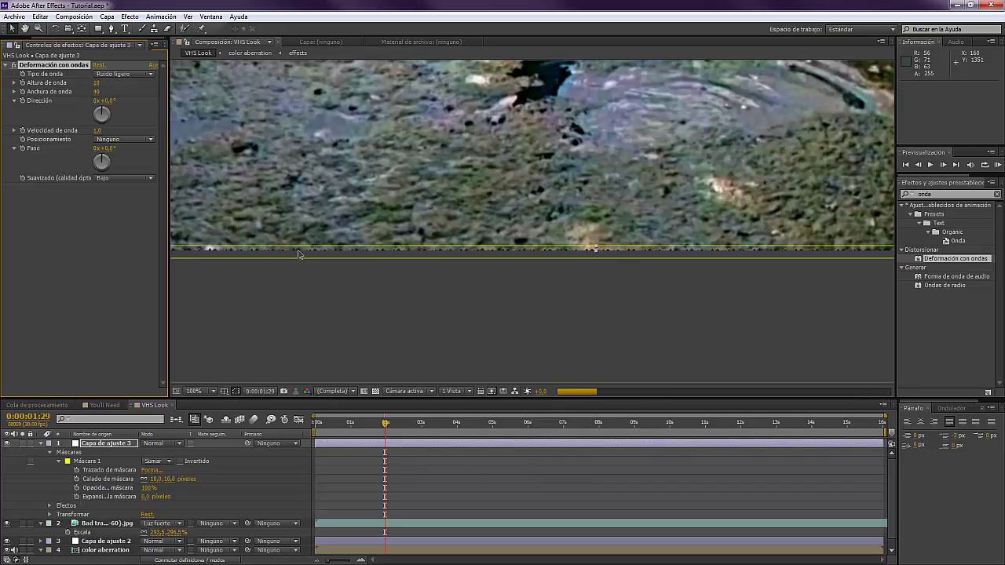
Set the wave warp's height to -259 and its width to 47, checking the distorted strip along the frame's lower edge.
{"action": "left_click_drag", "start_coordinate": [366, 255], "coordinate": [550, 242]}
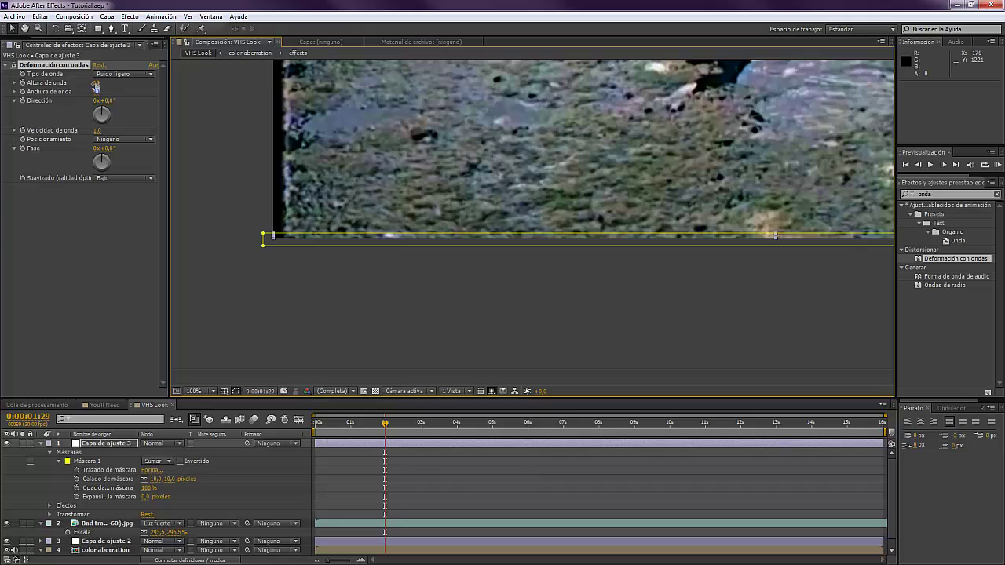
{"action": "left_click_drag", "start_coordinate": [128, 92], "coordinate": [137, 92]}
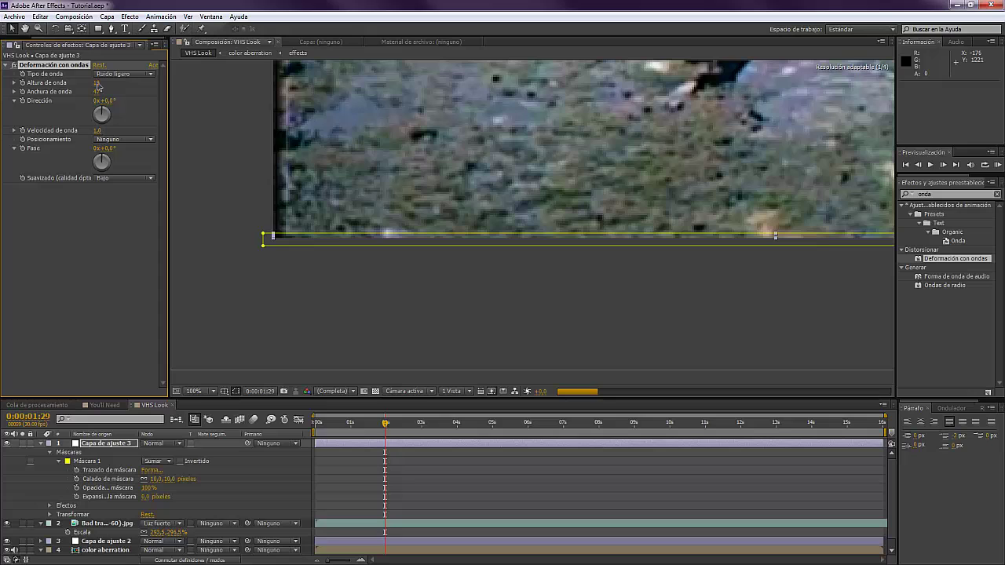
{"action": "left_click_drag", "start_coordinate": [102, 82], "coordinate": [15, 88]}
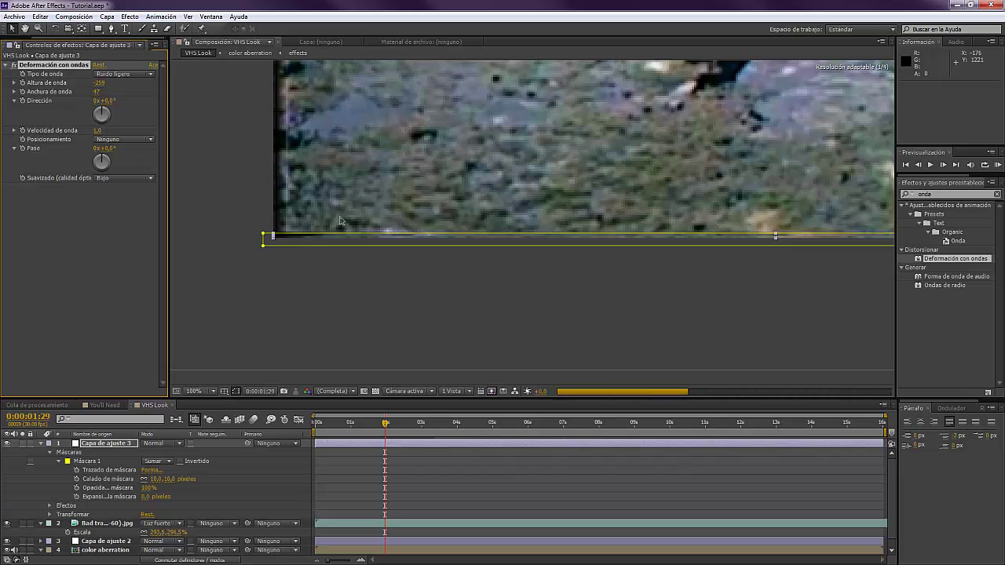
{"action": "left_click_drag", "start_coordinate": [405, 265], "coordinate": [355, 256]}
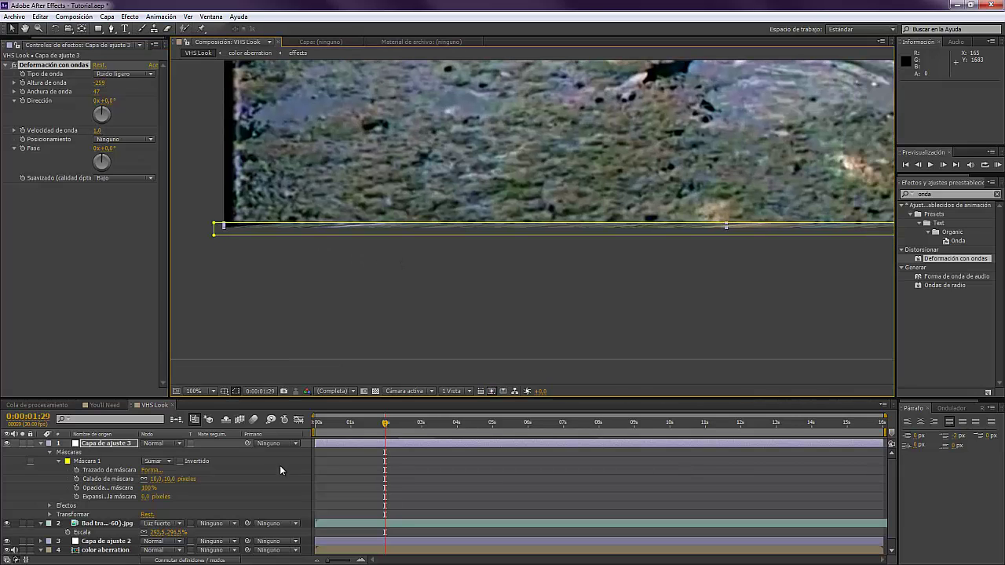
{"action": "left_click", "coordinate": [279, 464]}
{"action": "left_click_drag", "start_coordinate": [407, 275], "coordinate": [164, 305]}
{"action": "left_click_drag", "start_coordinate": [369, 303], "coordinate": [715, 303]}
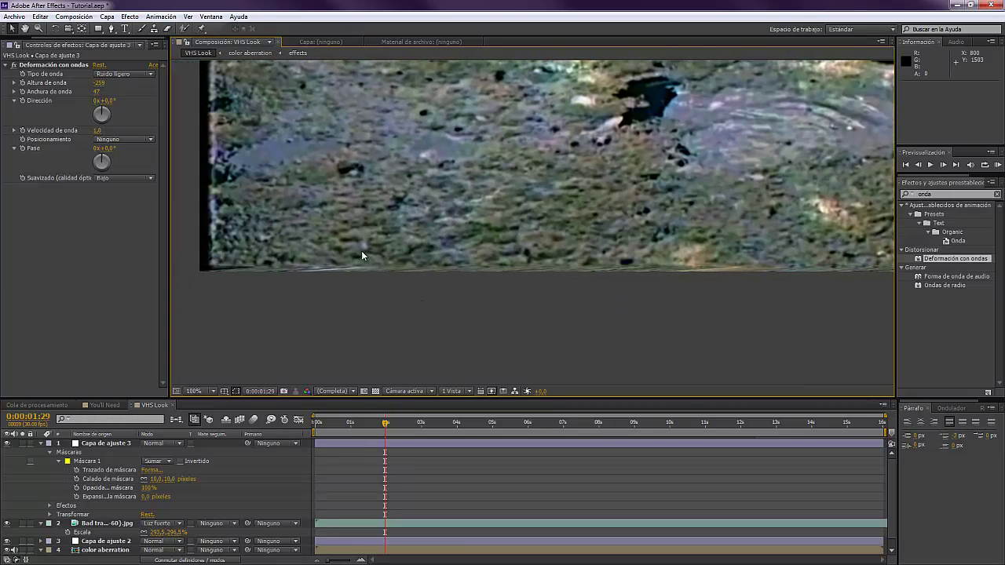
Set the wave speed of Deformación con ondas to 20.
{"action": "left_click", "coordinate": [98, 130]}
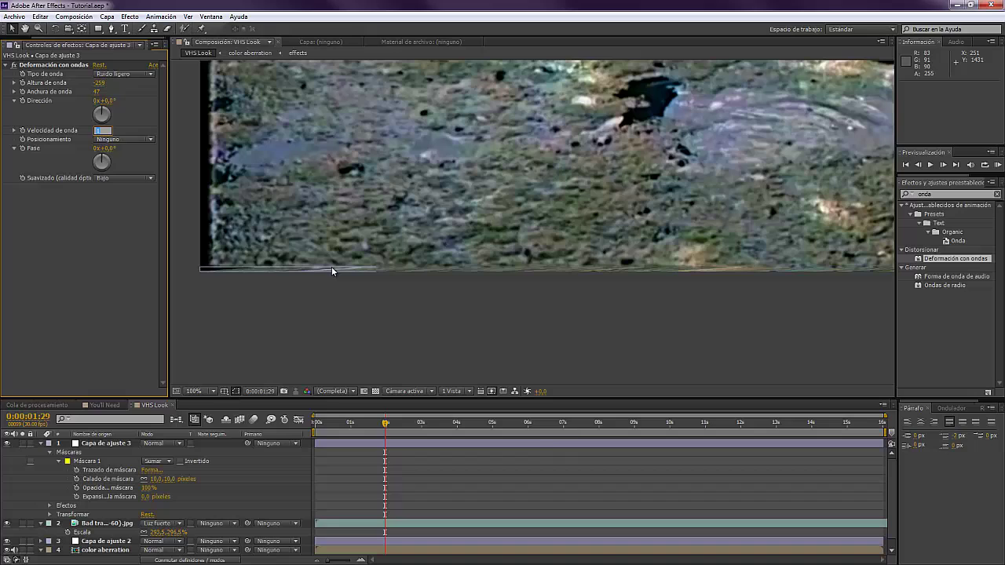
{"action": "key", "text": "Return"}
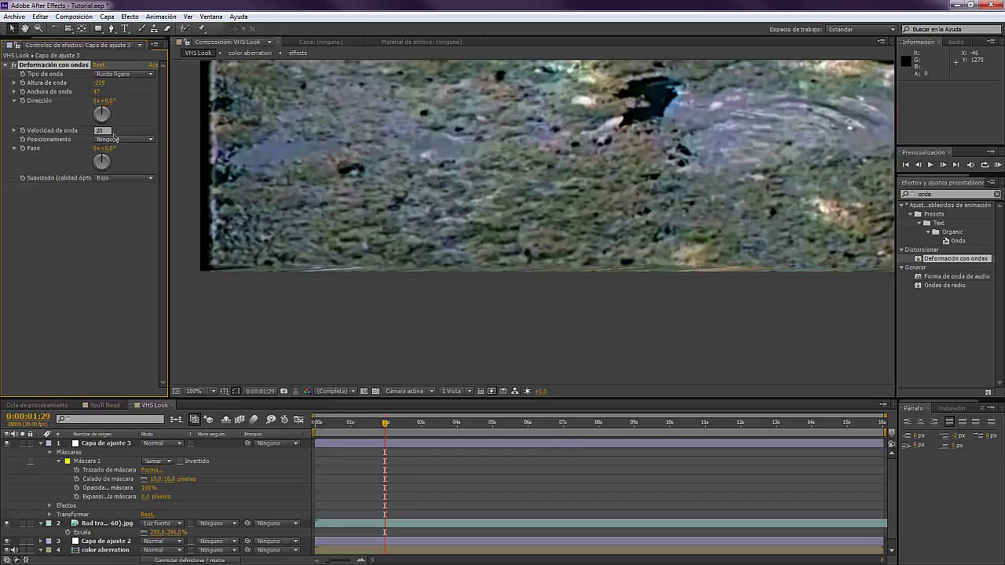
{"action": "left_click", "coordinate": [275, 344]}
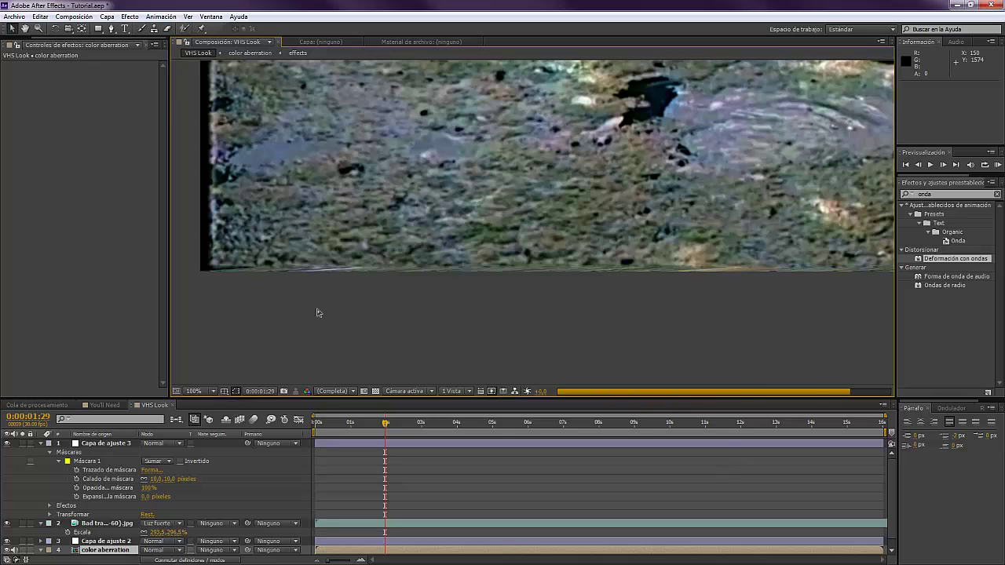
Examine the distorted lower strip up close frame by frame up to 0:00:02:02, and check the whole frame.
{"action": "scroll", "coordinate": [311, 303], "scroll_direction": "up", "scroll_amount": 1}
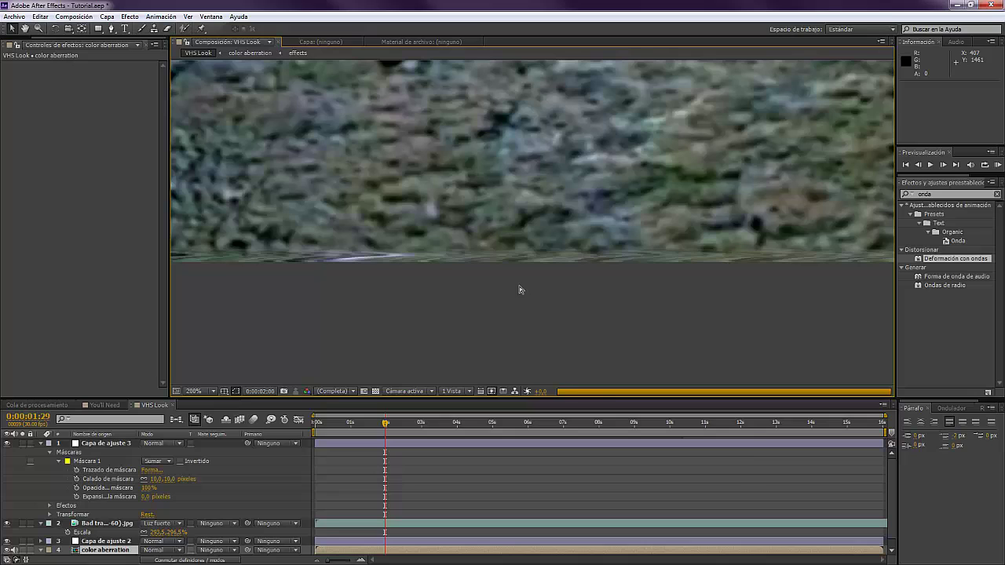
{"action": "key", "text": "Page_Down"}
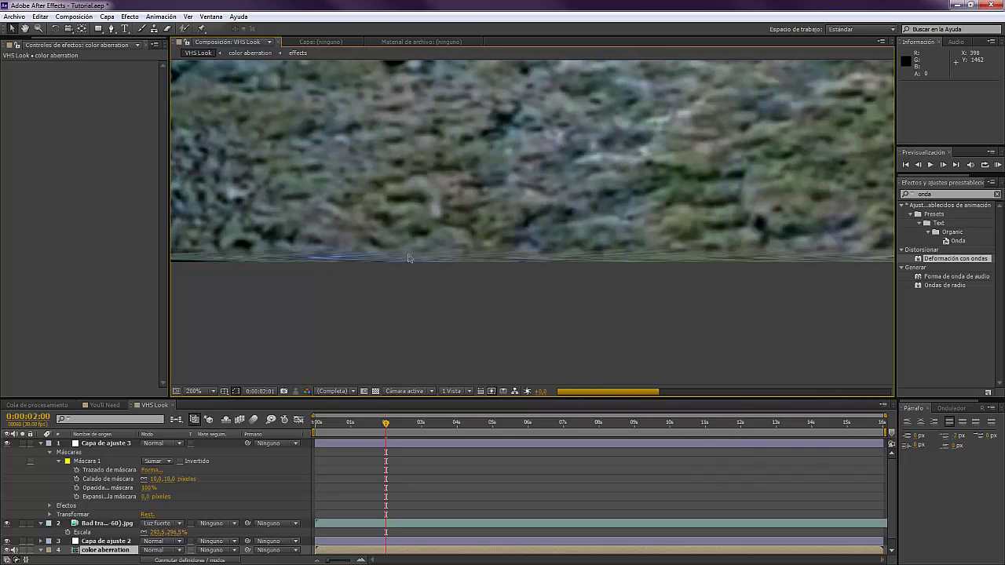
{"action": "key", "text": "Page_Down"}
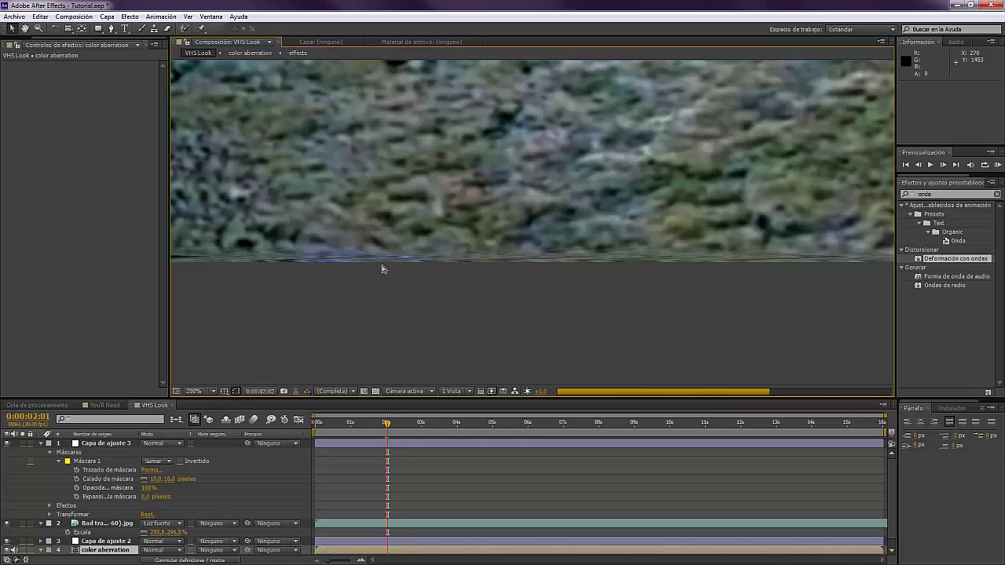
{"action": "key", "text": "Page_Down"}
{"action": "scroll", "coordinate": [383, 270], "scroll_direction": "down", "scroll_amount": 3}
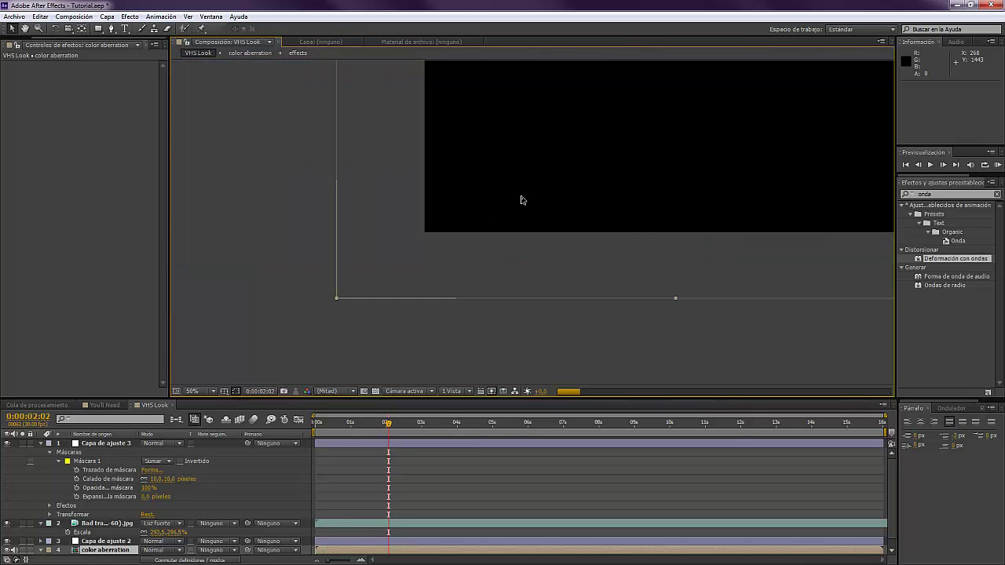
{"action": "left_click_drag", "start_coordinate": [445, 257], "coordinate": [265, 407]}
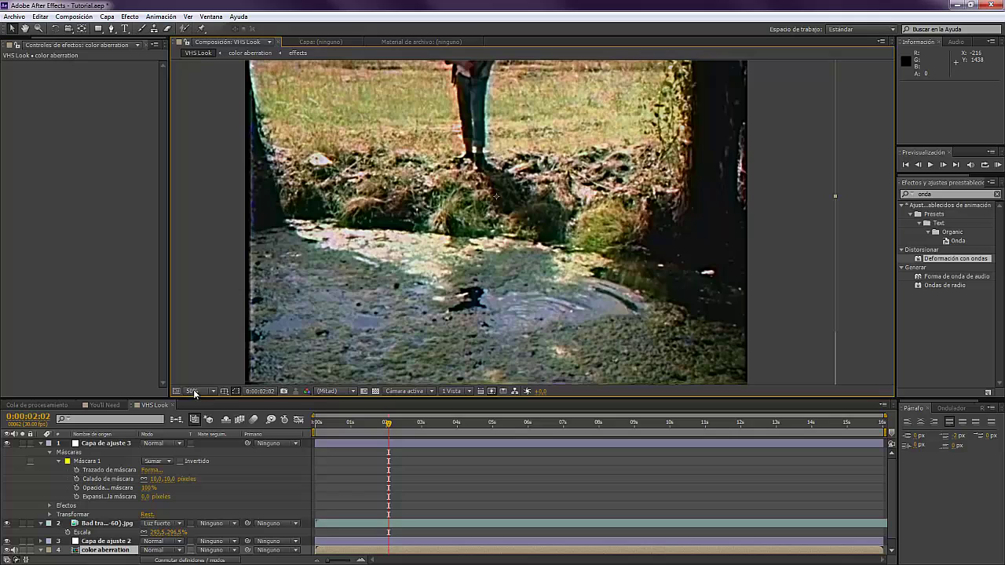
{"action": "left_click", "coordinate": [192, 391]}
{"action": "left_click", "coordinate": [226, 214]}
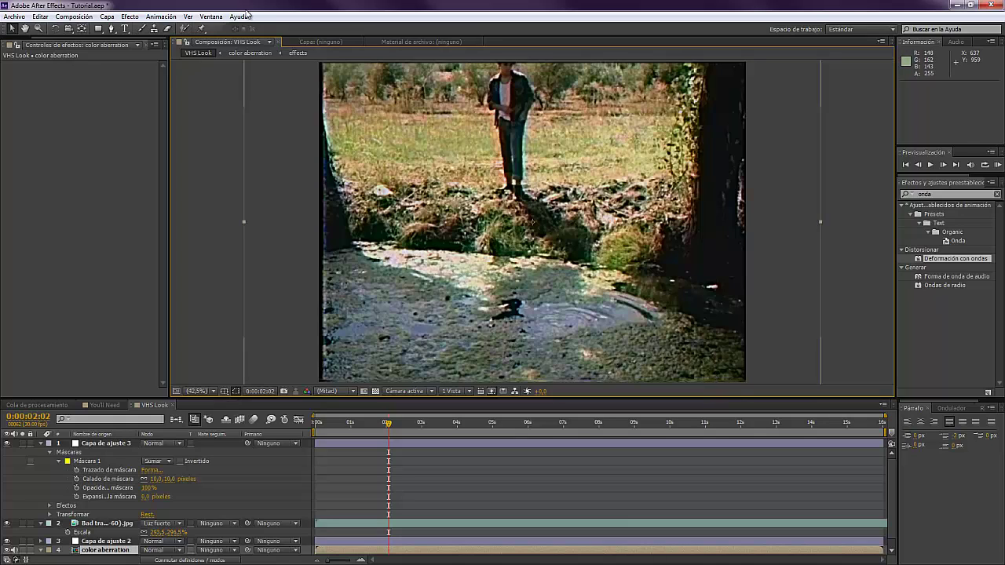
Create a new black solid layer at the top of the VHS Look composition.
{"action": "left_click", "coordinate": [108, 17]}
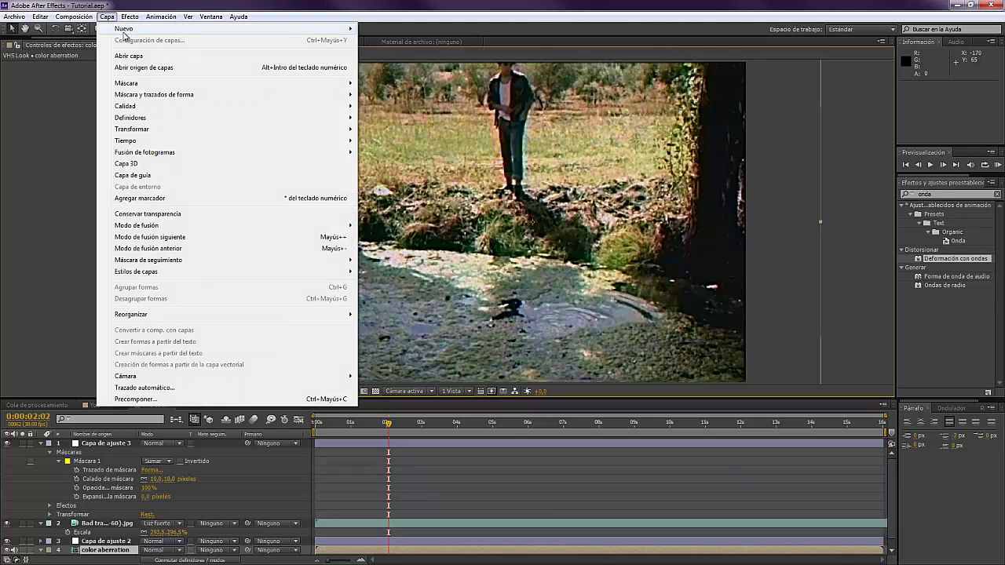
{"action": "mouse_move", "coordinate": [135, 29]}
{"action": "left_click", "coordinate": [388, 41]}
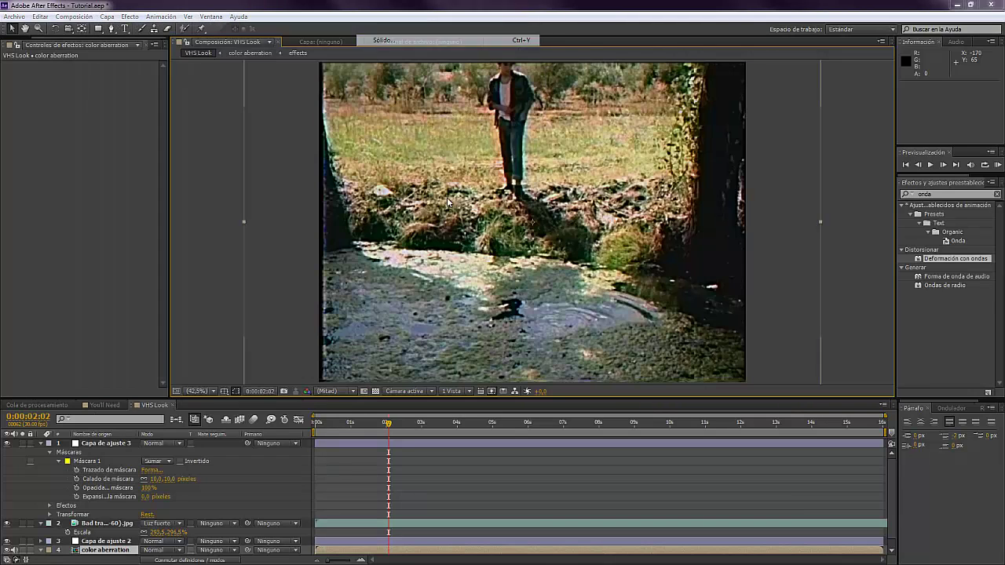
{"action": "left_click", "coordinate": [636, 340]}
Apply the Números effect to the black solid with the VCR OSD Mono font and horizontal direction.
{"action": "left_click", "coordinate": [925, 195]}
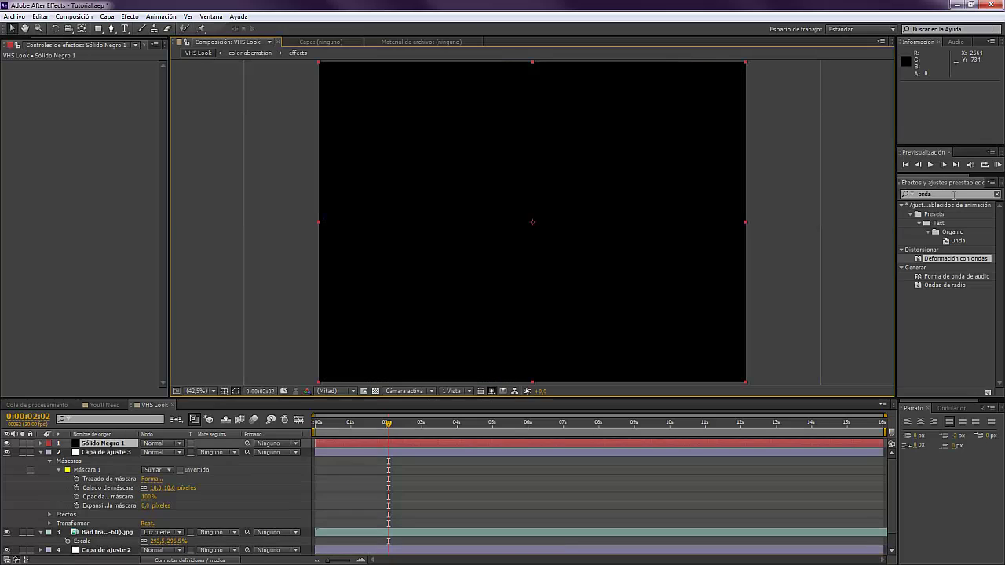
{"action": "type", "text": "núm"}
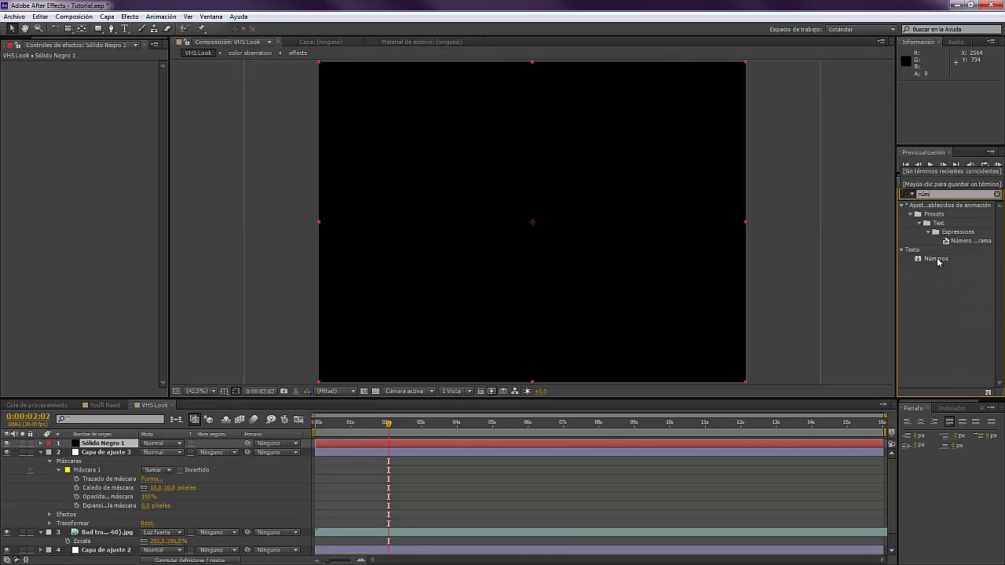
{"action": "left_click_drag", "start_coordinate": [940, 261], "coordinate": [538, 202]}
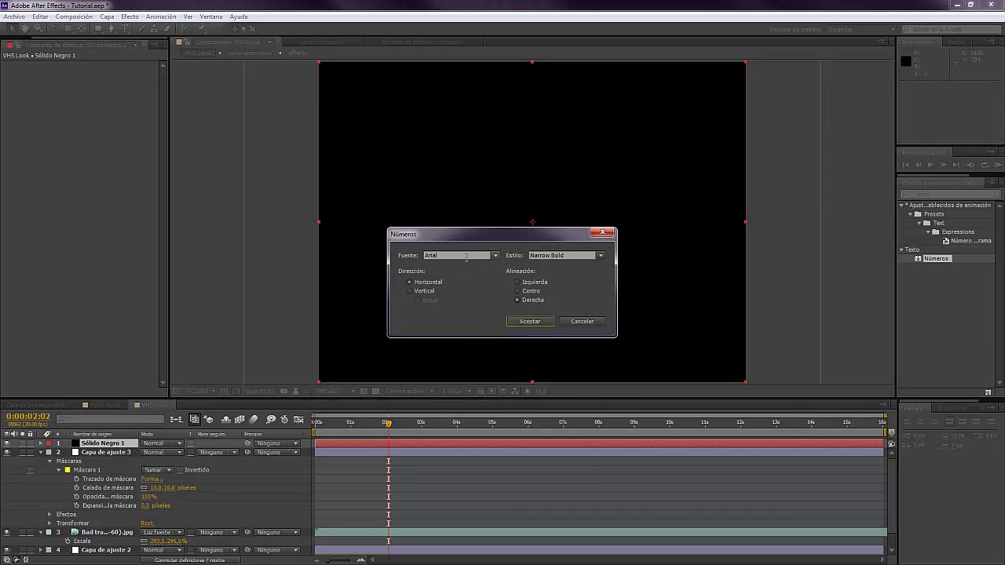
{"action": "left_click", "coordinate": [466, 257]}
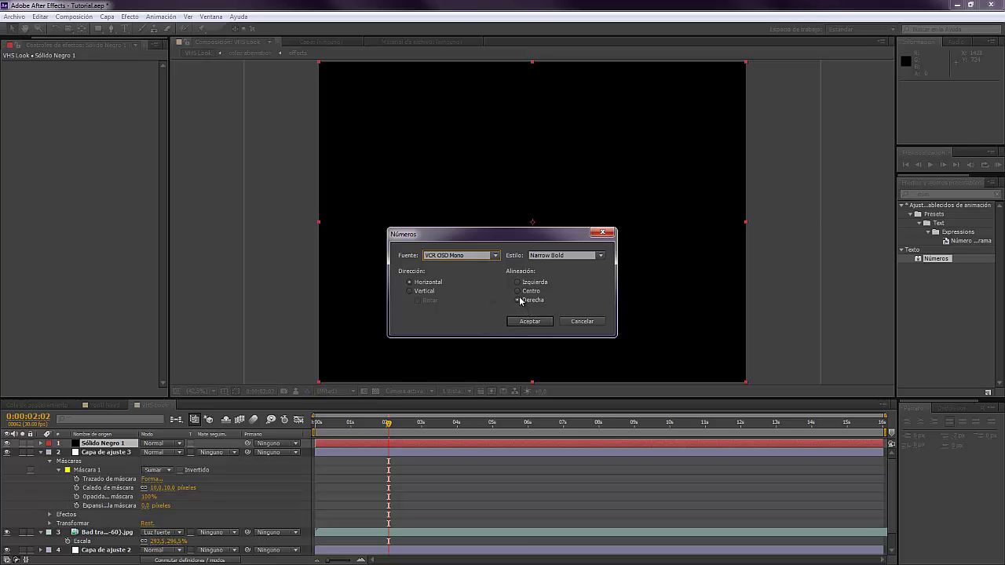
{"action": "left_click", "coordinate": [528, 322]}
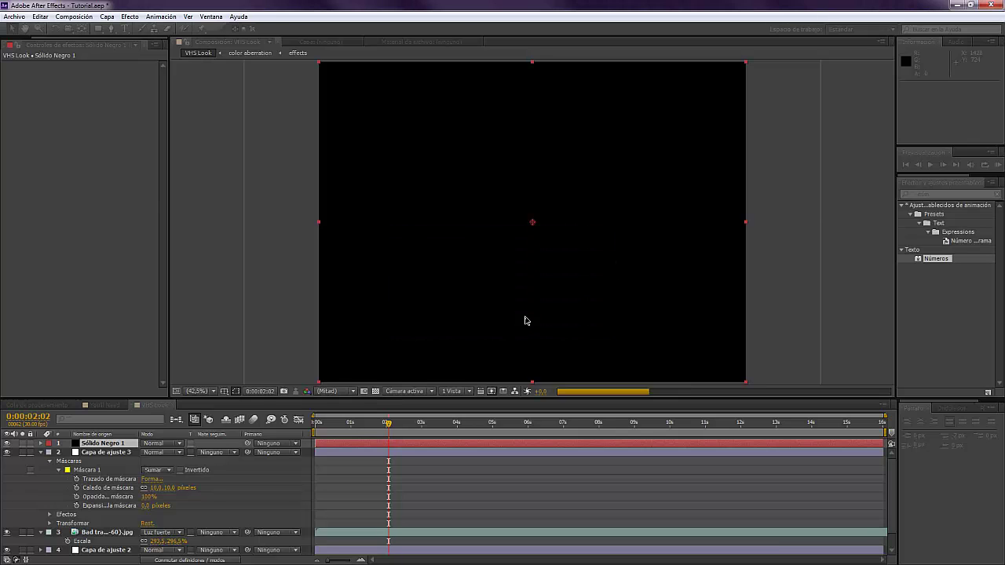
Change the fill colour of the Números text to white.
{"action": "scroll", "coordinate": [487, 251], "scroll_direction": "up", "scroll_amount": 1}
{"action": "key", "text": "period"}
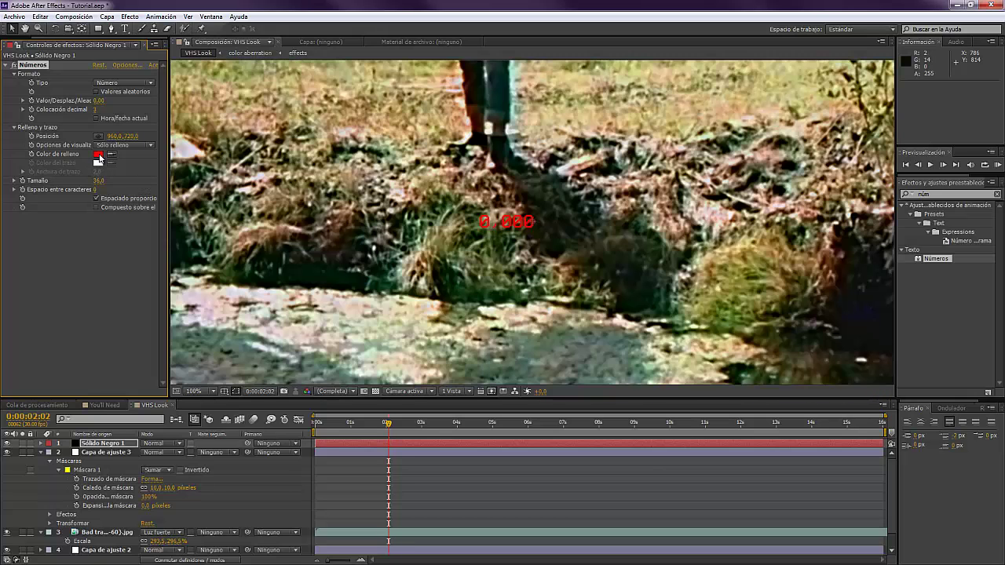
{"action": "left_click", "coordinate": [98, 156]}
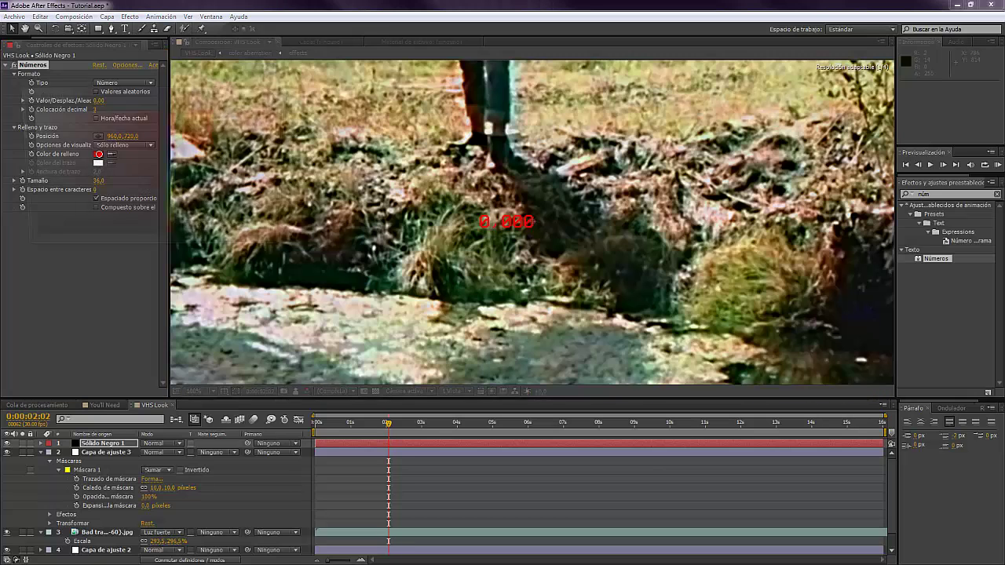
{"action": "left_click", "coordinate": [253, 114]}
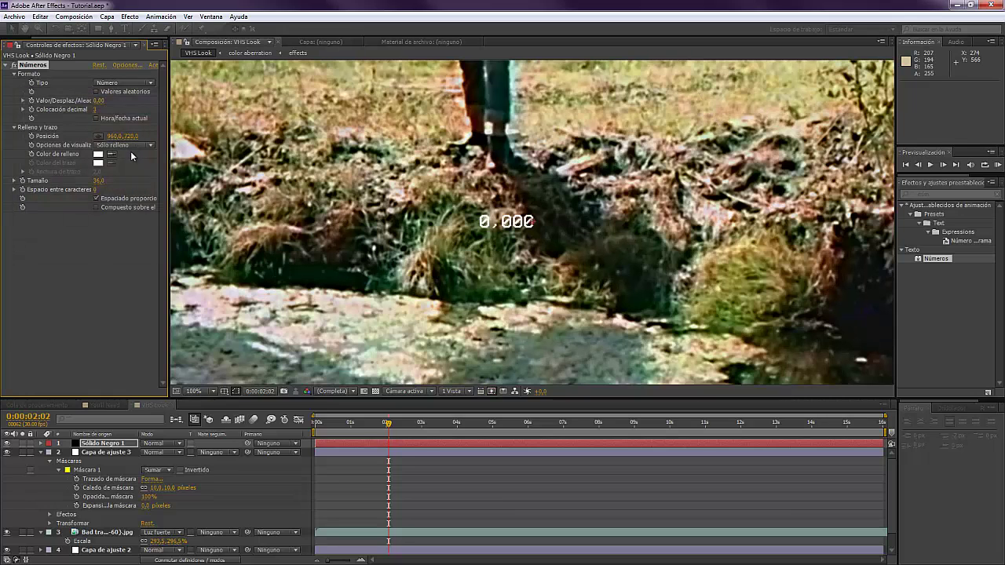
Switch the Números display type to Código de tiempo and keep its size at 36.
{"action": "left_click", "coordinate": [124, 84]}
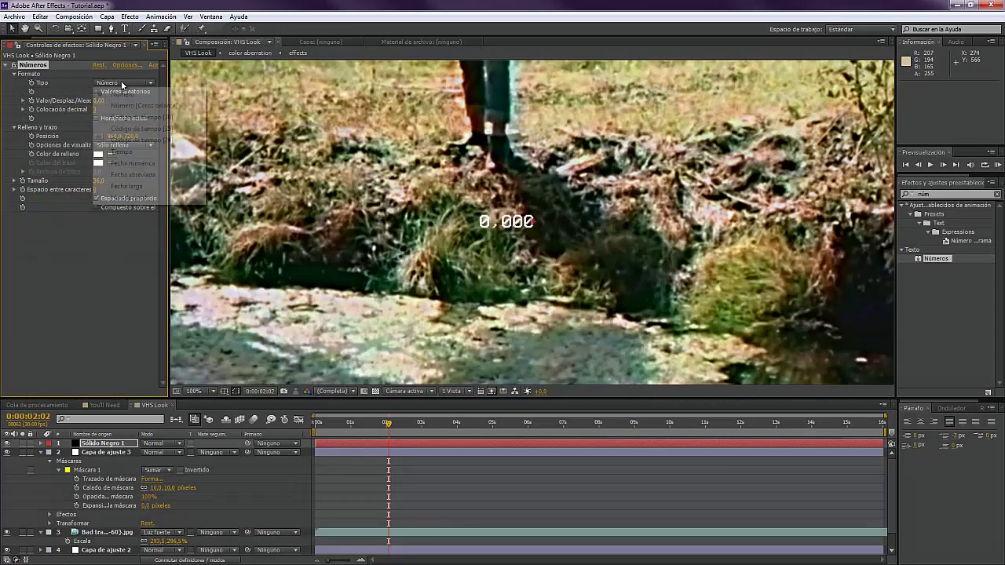
{"action": "left_click", "coordinate": [145, 118]}
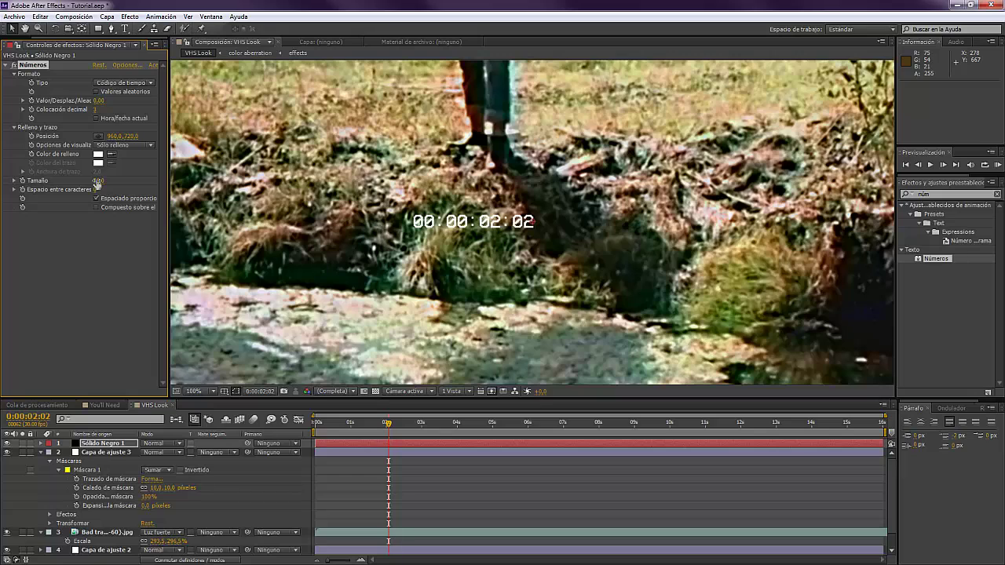
{"action": "left_click_drag", "start_coordinate": [97, 183], "coordinate": [100, 194]}
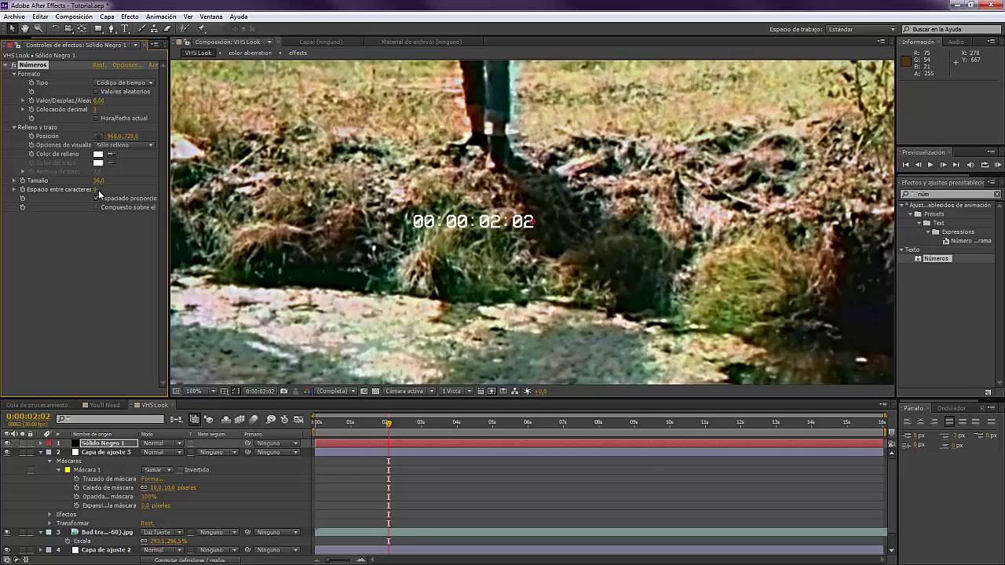
Scale the black solid layer carrying the time code to 300%.
{"action": "double_click", "coordinate": [118, 444]}
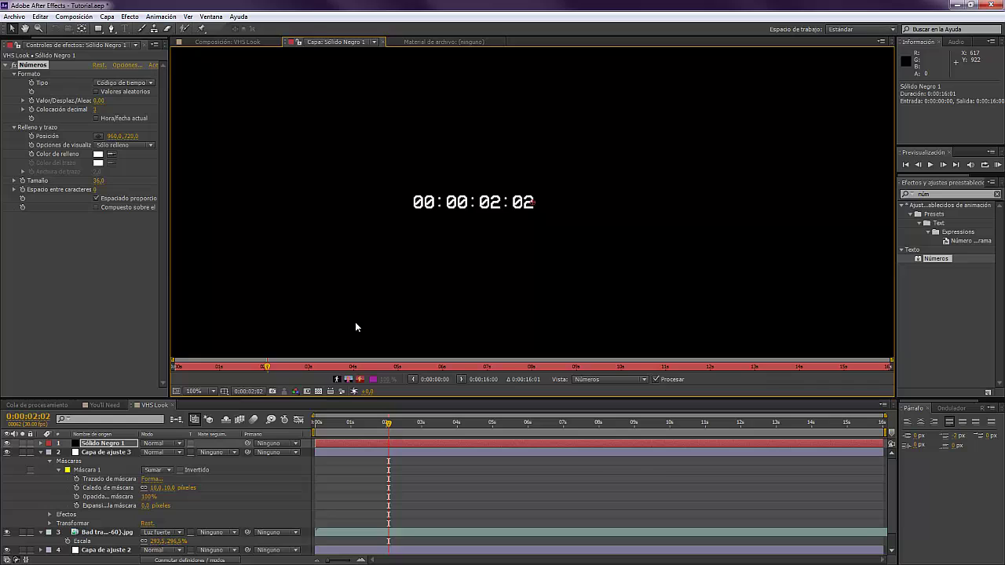
{"action": "left_click", "coordinate": [252, 41]}
{"action": "key", "text": "s"}
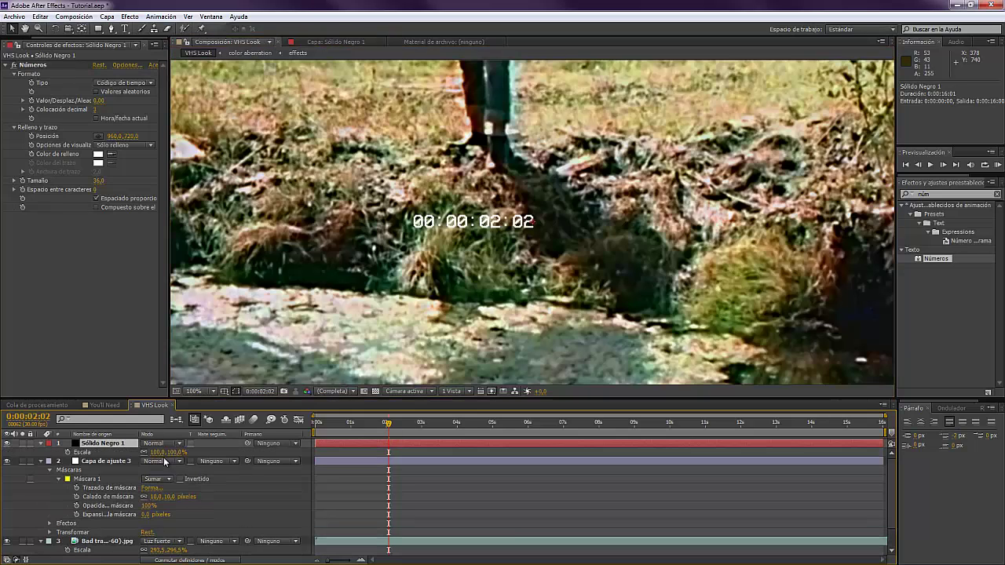
{"action": "left_click", "coordinate": [176, 452]}
{"action": "type", "text": "300"}
{"action": "key", "text": "Return"}
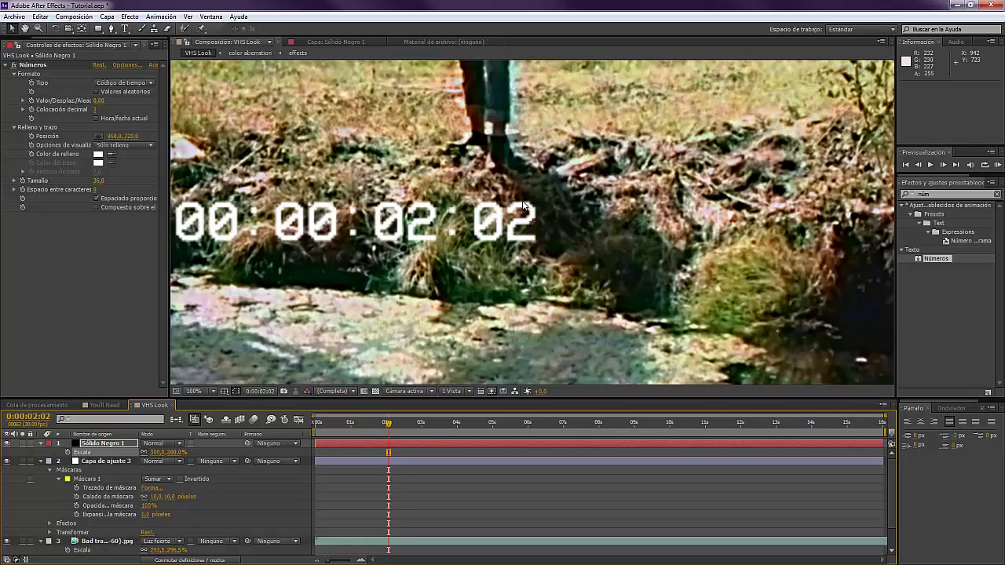
Move the time code layer to the lower-right corner of the 4:3 picture, at about 1862, 1368, and deselect it.
{"action": "scroll", "coordinate": [525, 212], "scroll_direction": "up", "scroll_amount": 1}
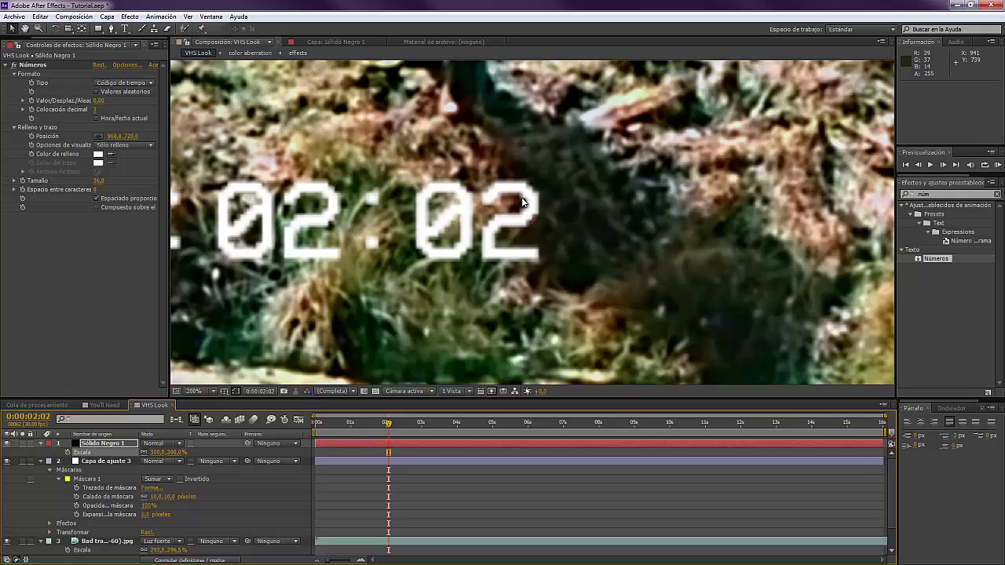
{"action": "scroll", "coordinate": [468, 226], "scroll_direction": "down", "scroll_amount": 2}
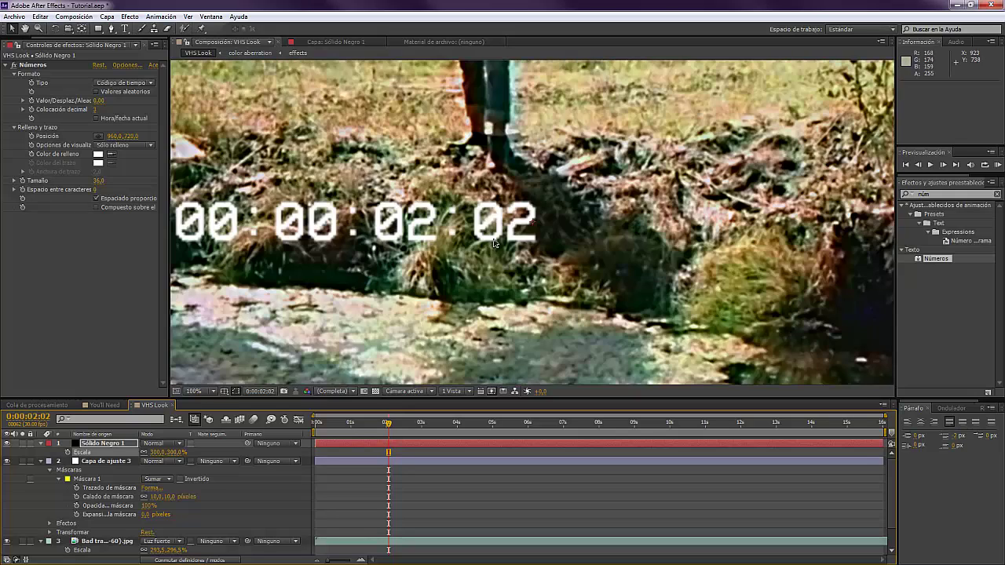
{"action": "left_click_drag", "start_coordinate": [468, 227], "coordinate": [615, 298]}
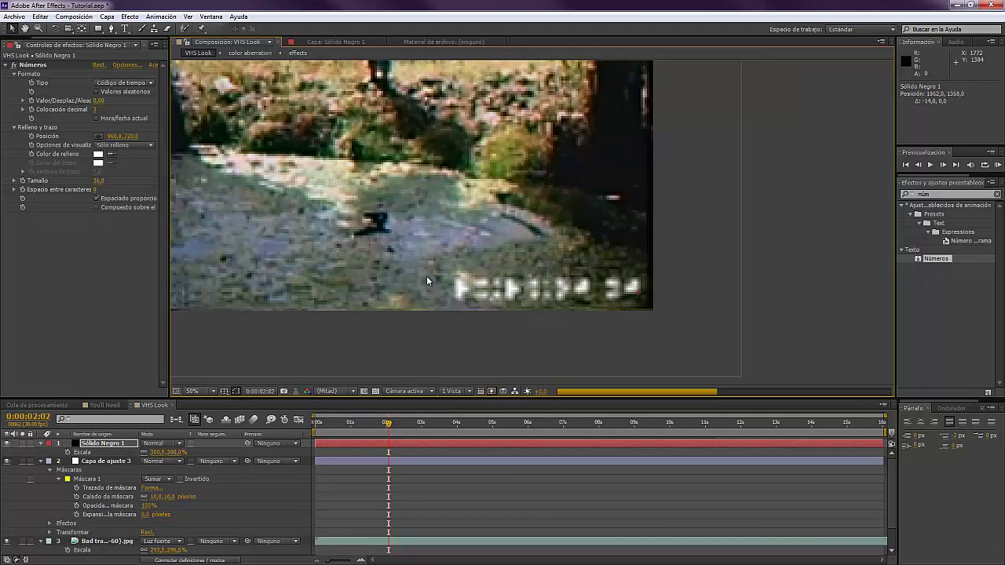
{"action": "left_click", "coordinate": [212, 391]}
{"action": "left_click", "coordinate": [200, 202]}
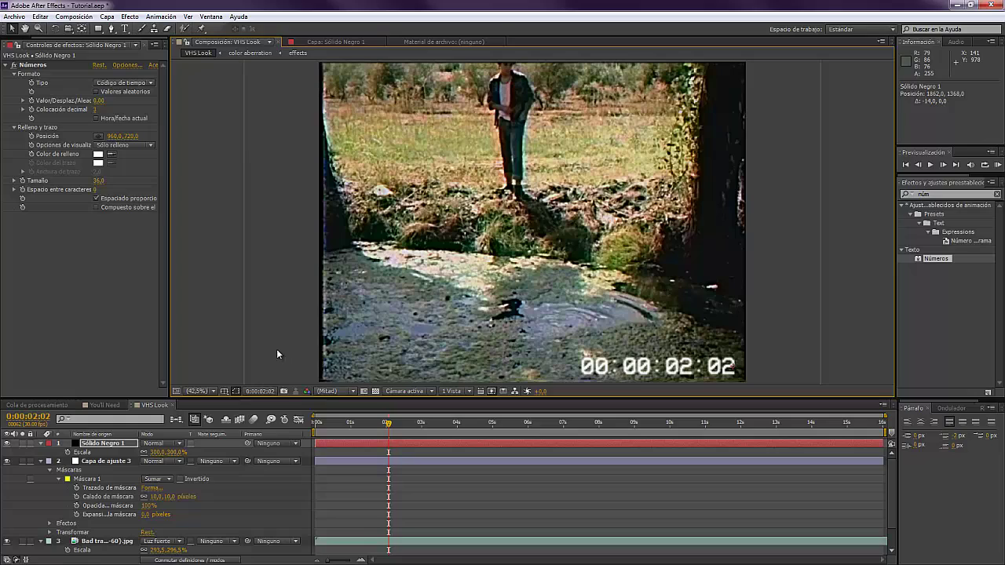
{"action": "left_click", "coordinate": [274, 499]}
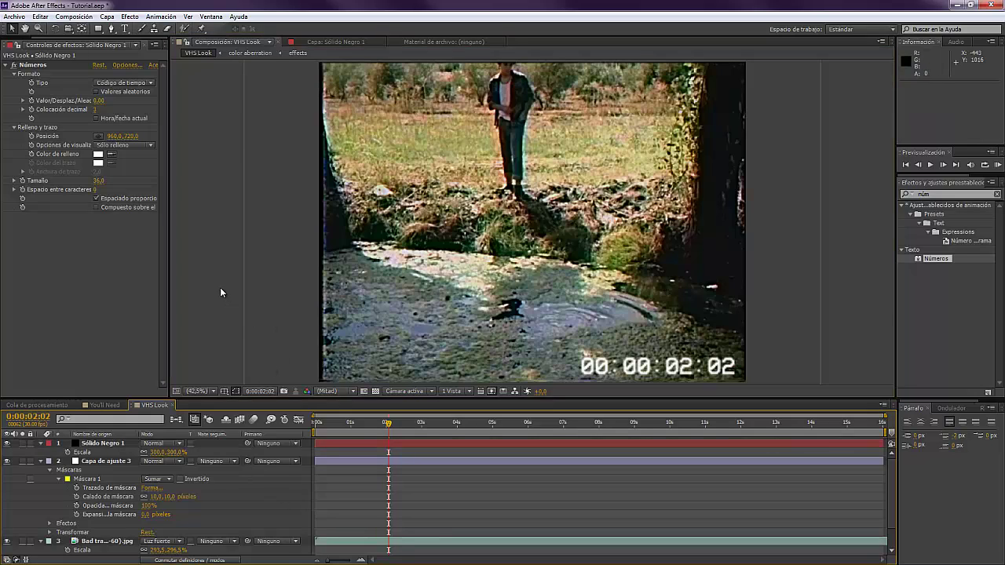